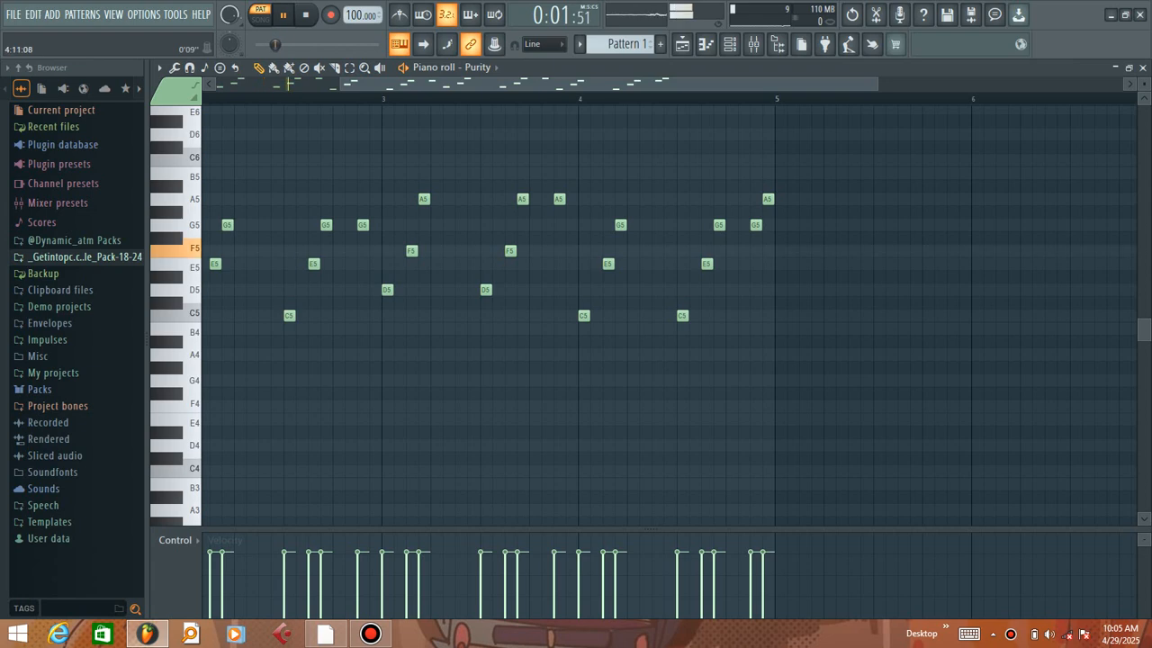
Duplicate the four-bar Purity melody into bars 5 to 8 and play the pattern from the start
{"action": "scroll", "coordinate": [666, 315], "scroll_direction": "left", "scroll_amount": 3}
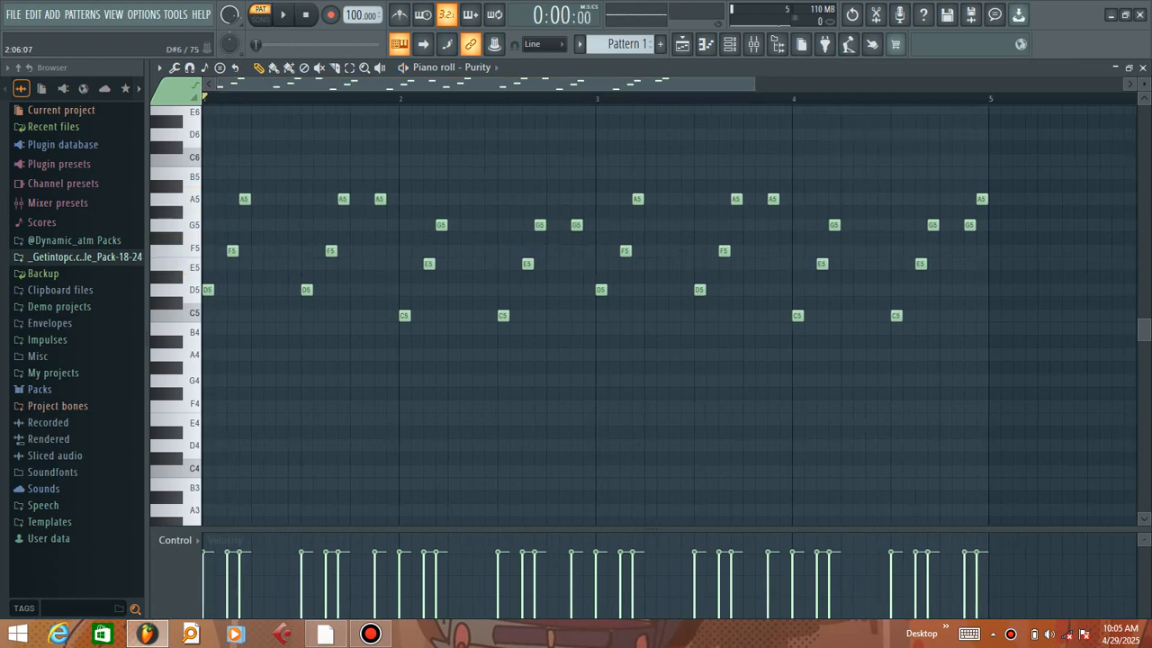
{"action": "key", "text": "space"}
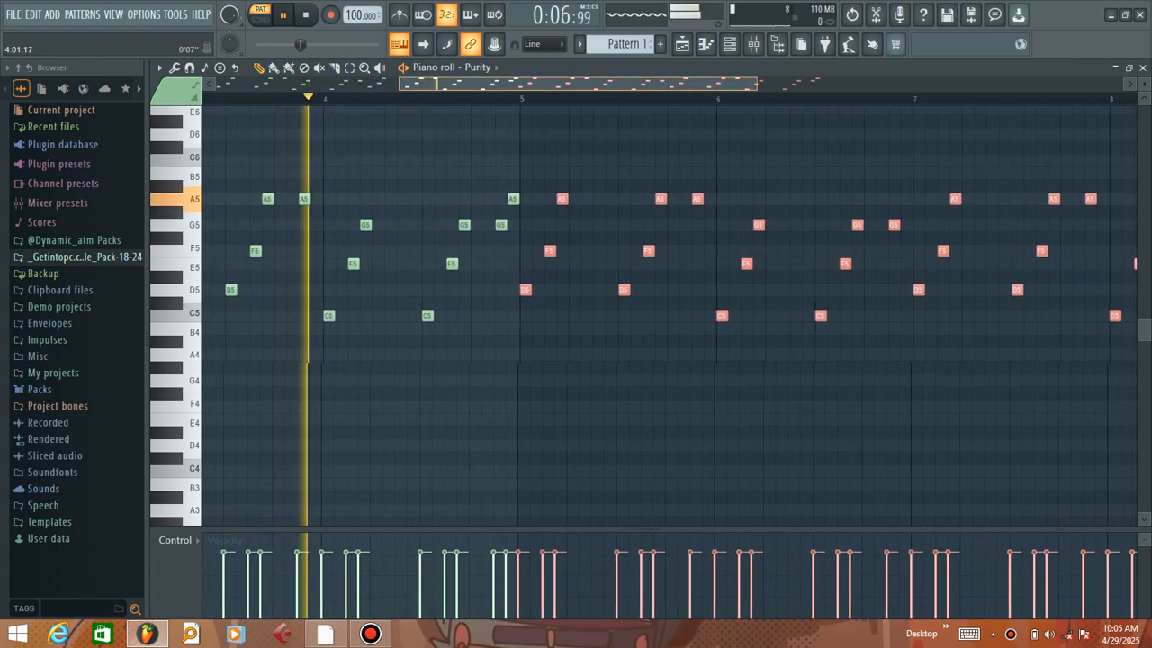
{"action": "key", "text": "ctrl+d"}
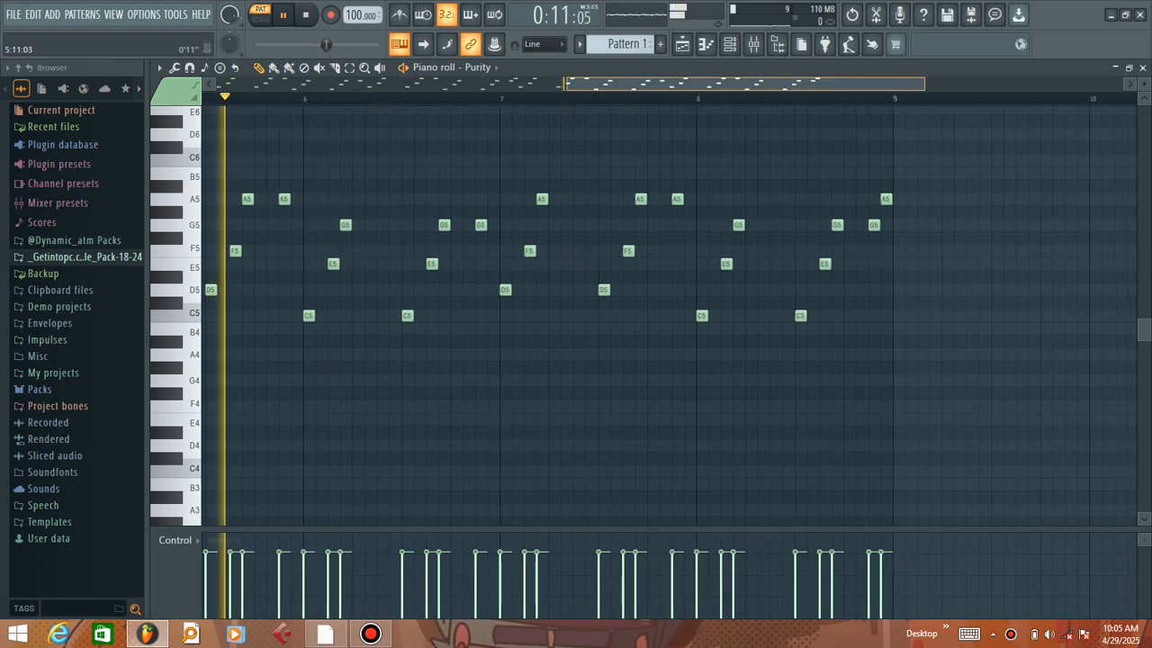
{"action": "scroll", "coordinate": [821, 315], "scroll_direction": "up", "scroll_amount": 1}
{"action": "scroll", "coordinate": [821, 315], "scroll_direction": "down", "scroll_amount": 2}
{"action": "left_click_drag", "start_coordinate": [821, 84], "coordinate": [551, 84]}
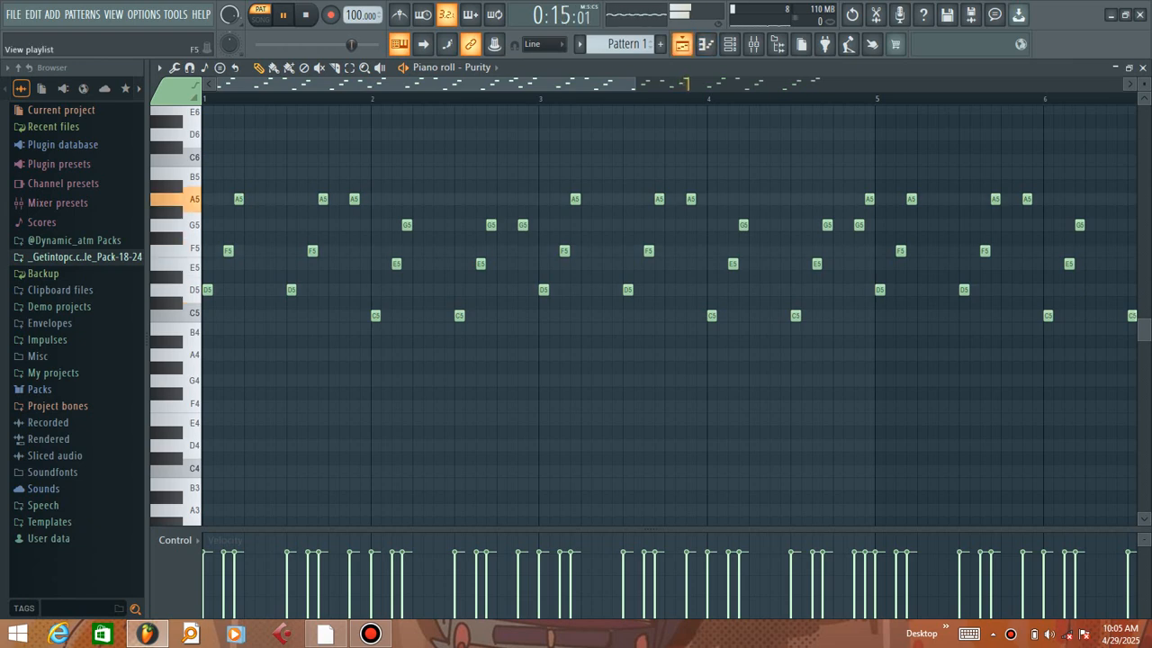
Add a Sytrus channel to the channel rack and load its Orchestral 1 preset
{"action": "left_click", "coordinate": [398, 44]}
{"action": "left_click", "coordinate": [729, 44]}
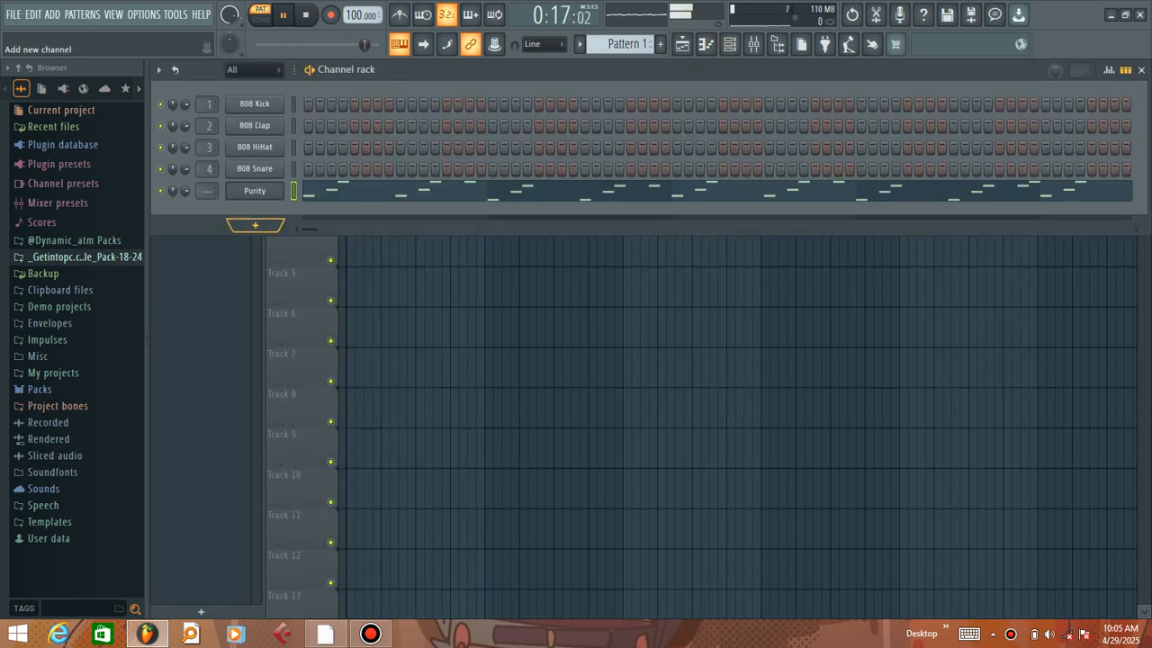
{"action": "left_click", "coordinate": [254, 225]}
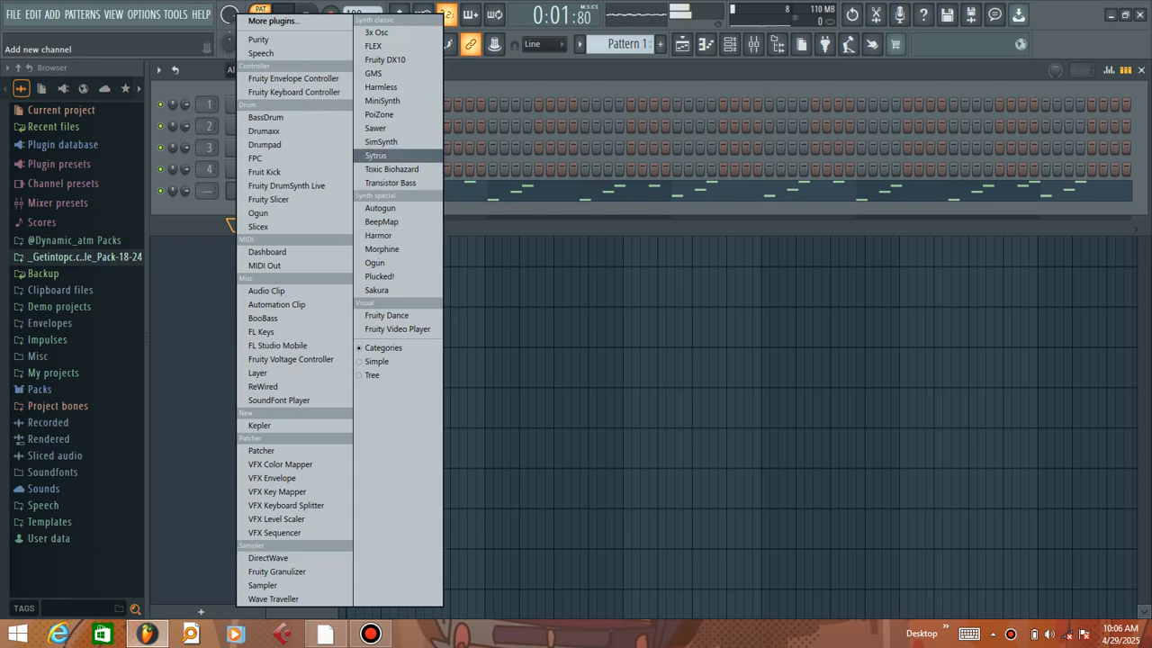
{"action": "left_click", "coordinate": [376, 156]}
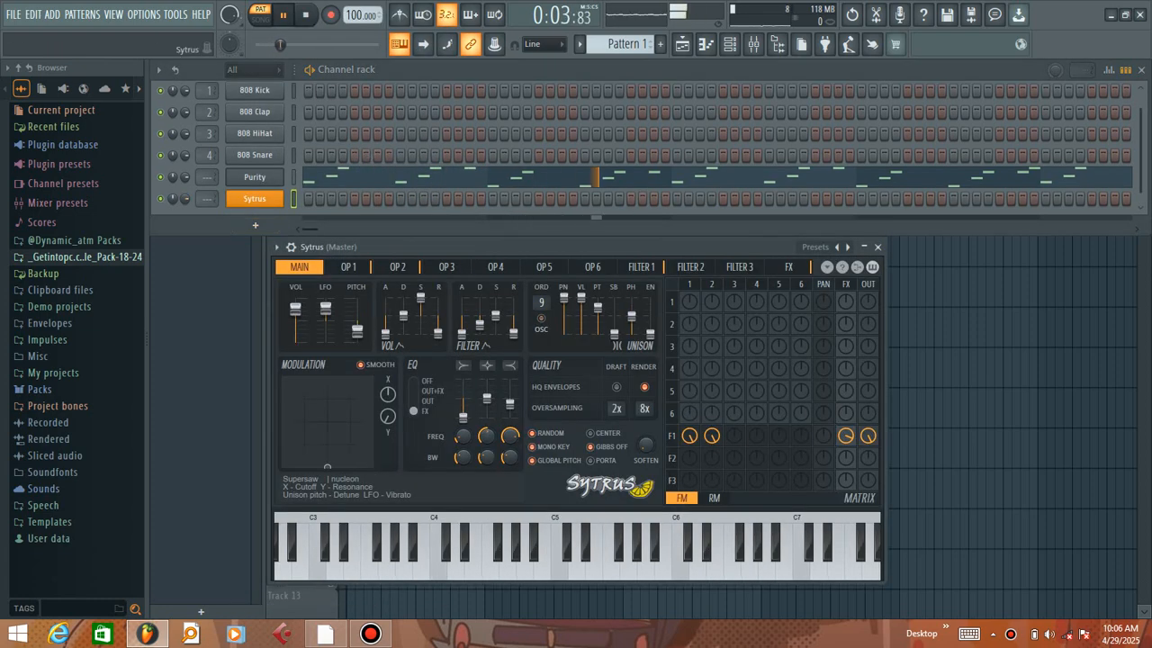
{"action": "left_click", "coordinate": [815, 247]}
{"action": "left_click", "coordinate": [394, 220]}
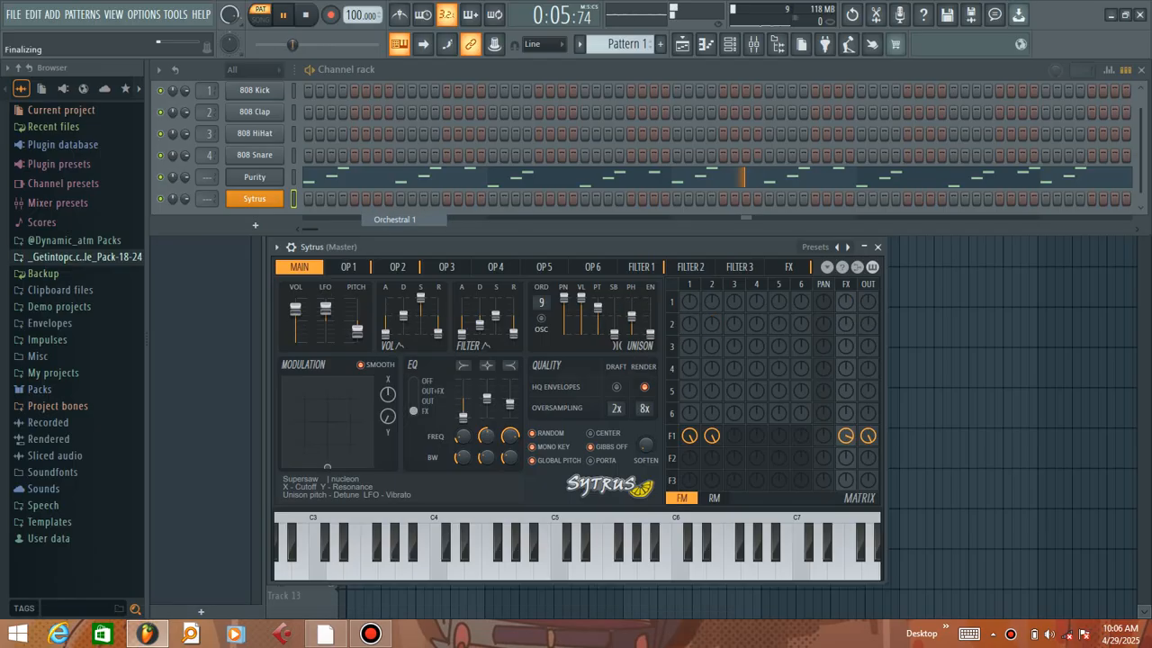
Place a short A5 note at the start of bar 1 in the Orchestral 1 piano roll, auditioning it with the melody
{"action": "left_click", "coordinate": [279, 247]}
{"action": "left_click", "coordinate": [300, 263]}
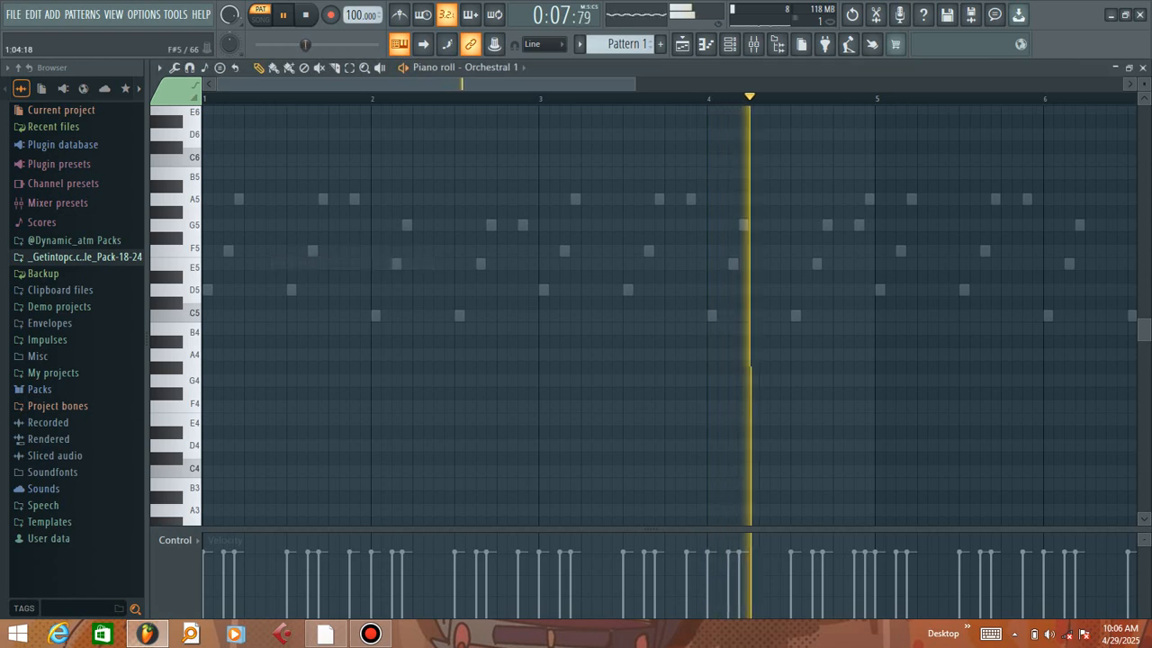
{"action": "key", "text": "space"}
{"action": "key", "text": "space"}
{"action": "left_click_drag", "start_coordinate": [212, 199], "coordinate": [339, 202]}
{"action": "key", "text": "space"}
{"action": "key", "text": "space"}
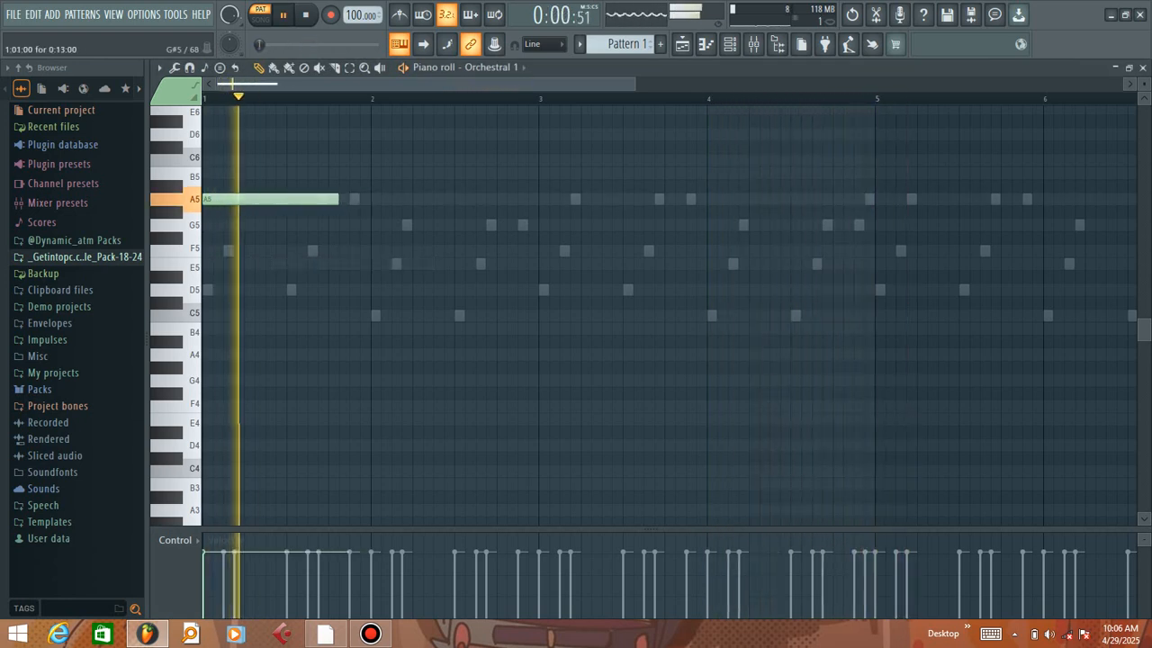
{"action": "key", "text": "space"}
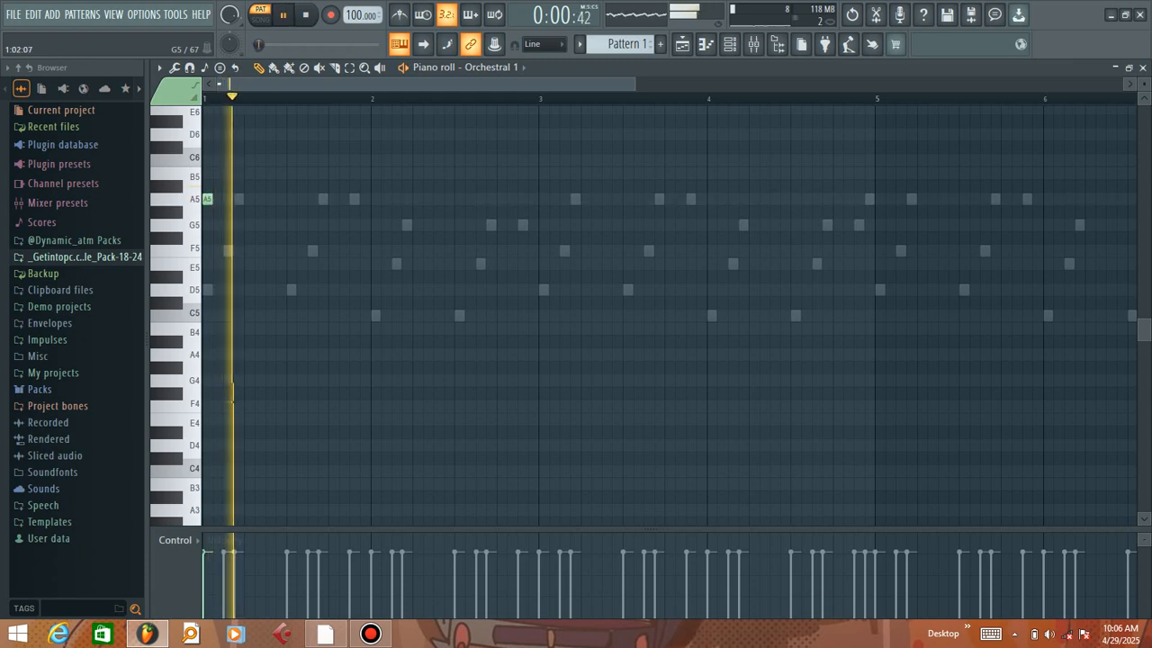
Add short notes on the first beats of the following bars: G5 in bar 2, A5 in bar 3 and G5 in bar 4
{"action": "left_click_drag", "start_coordinate": [374, 199], "coordinate": [385, 223]}
{"action": "key", "text": "space"}
{"action": "key", "text": "space"}
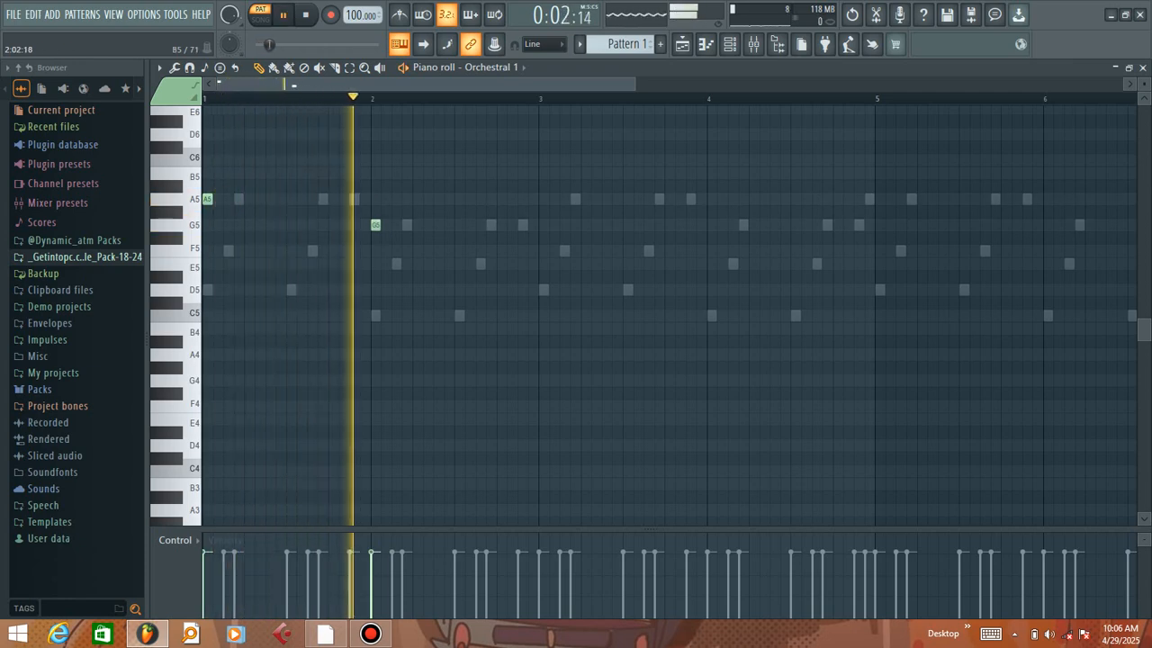
{"action": "left_click", "coordinate": [543, 199]}
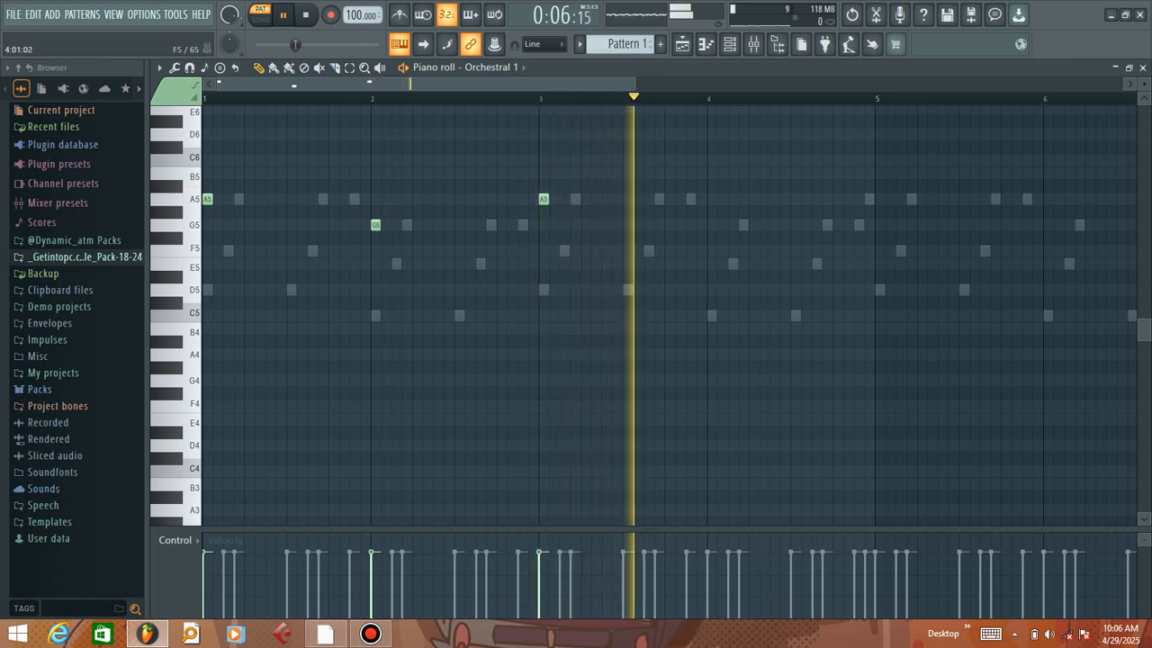
{"action": "left_click", "coordinate": [712, 225]}
Finish bar 4 with short notes G5 on step 9, E5 on step 13 and D5 on step 15
{"action": "left_click", "coordinate": [816, 264]}
{"action": "key", "text": "space"}
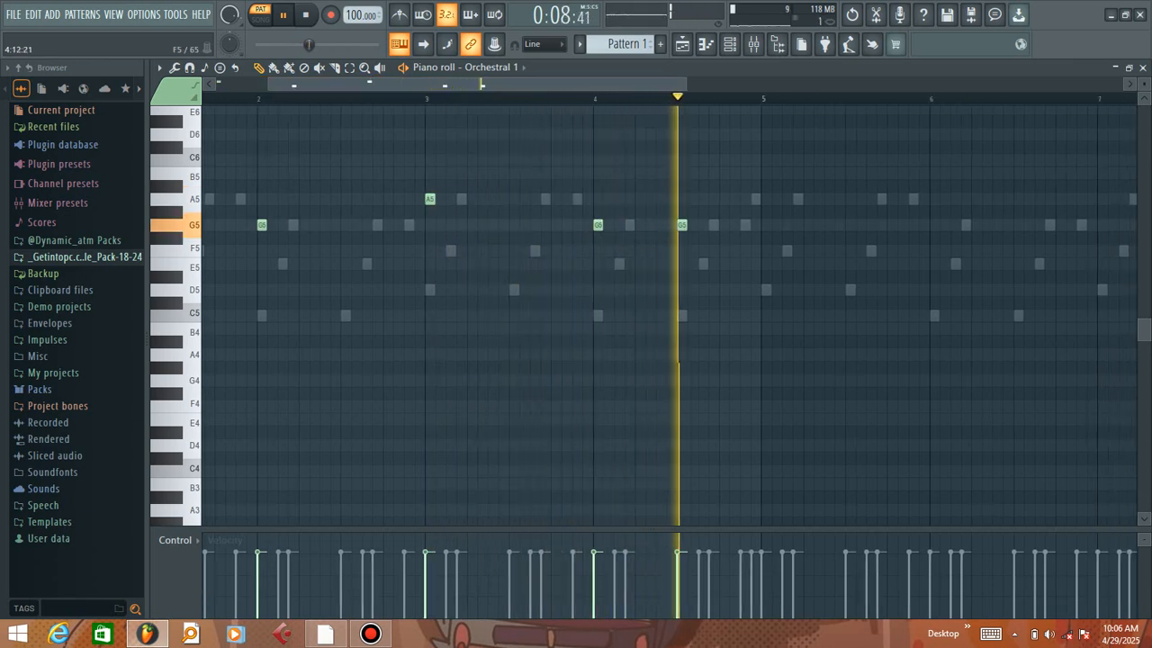
{"action": "key", "text": "space"}
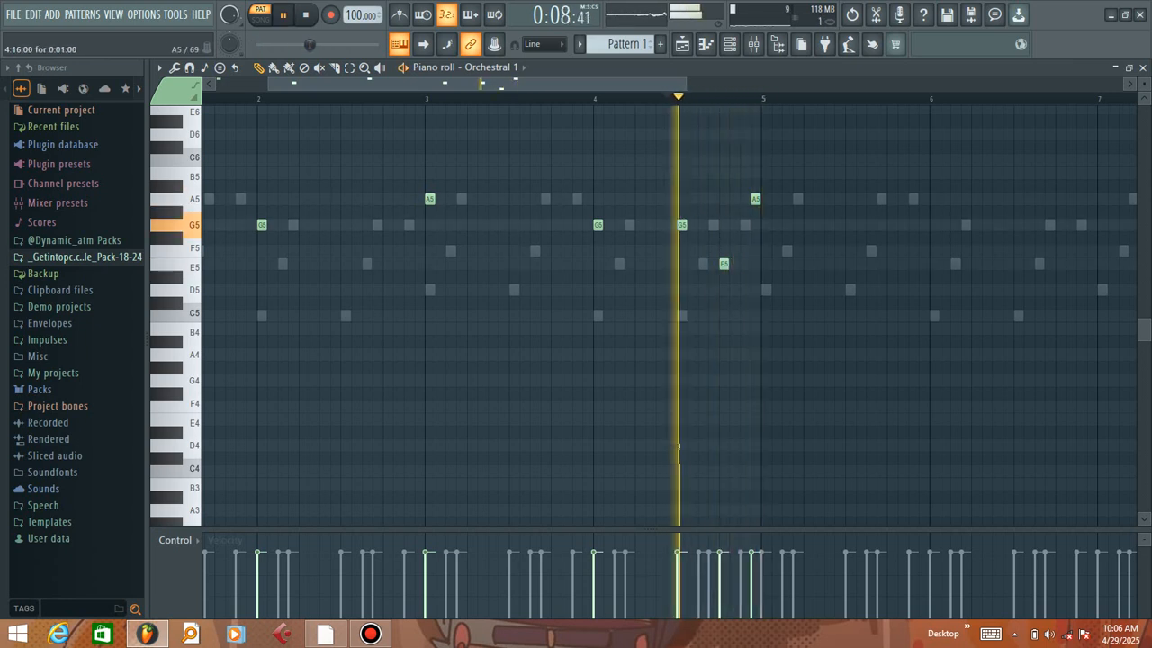
{"action": "key", "text": "space"}
{"action": "left_click_drag", "start_coordinate": [745, 173], "coordinate": [746, 186]}
{"action": "left_click_drag", "start_coordinate": [756, 277], "coordinate": [745, 289]}
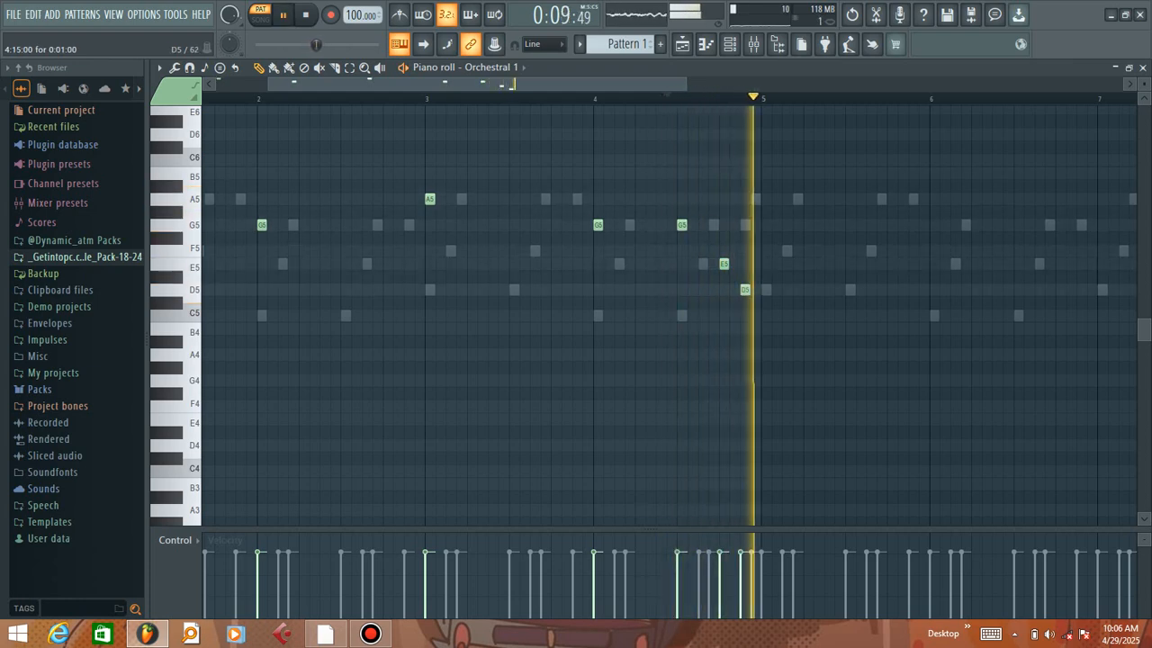
{"action": "key", "text": "space"}
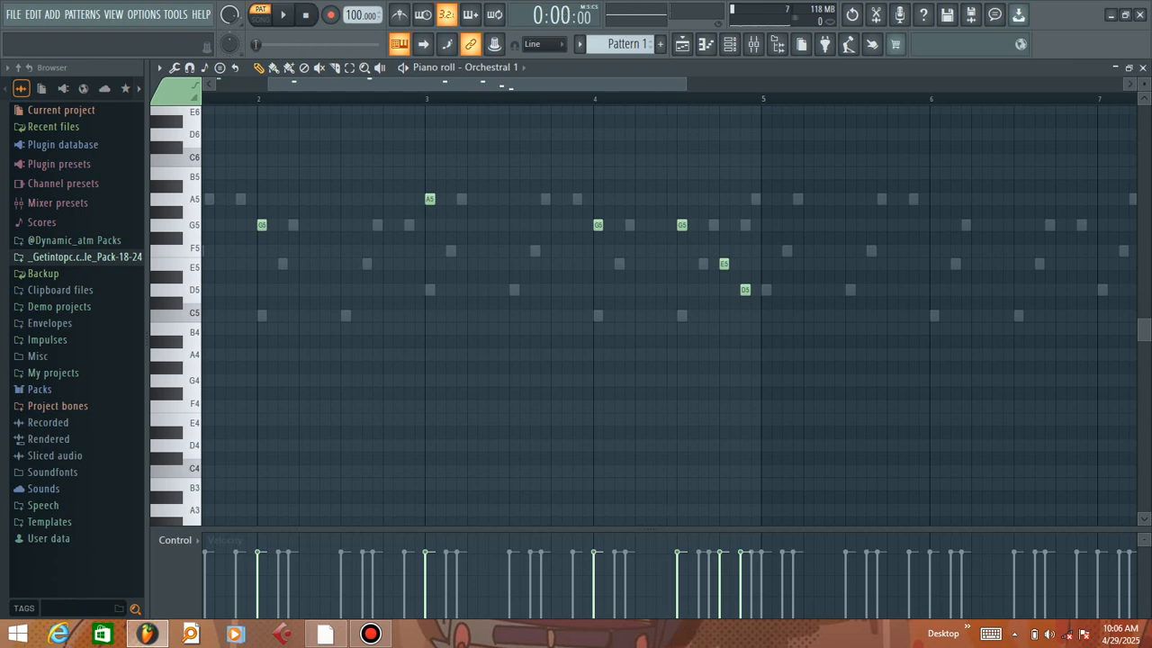
Select all Orchestral 1 notes and duplicate the four-bar phrase into bars 5 to 8
{"action": "scroll", "coordinate": [428, 315], "scroll_direction": "down", "scroll_amount": 2}
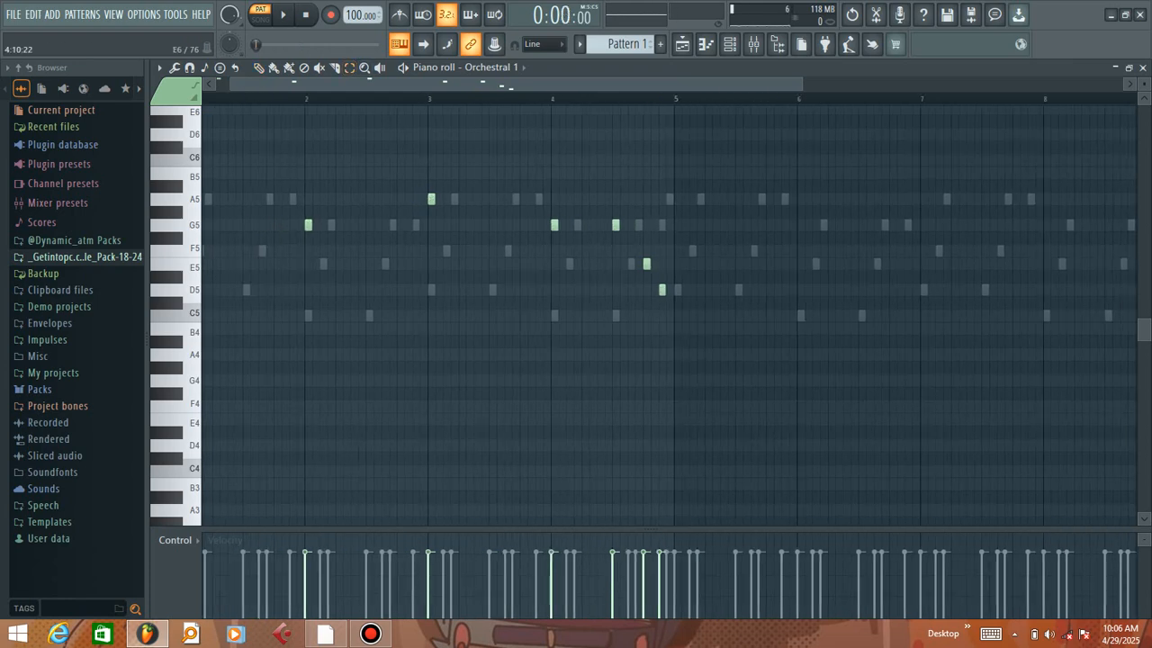
{"action": "key", "text": "ctrl+a"}
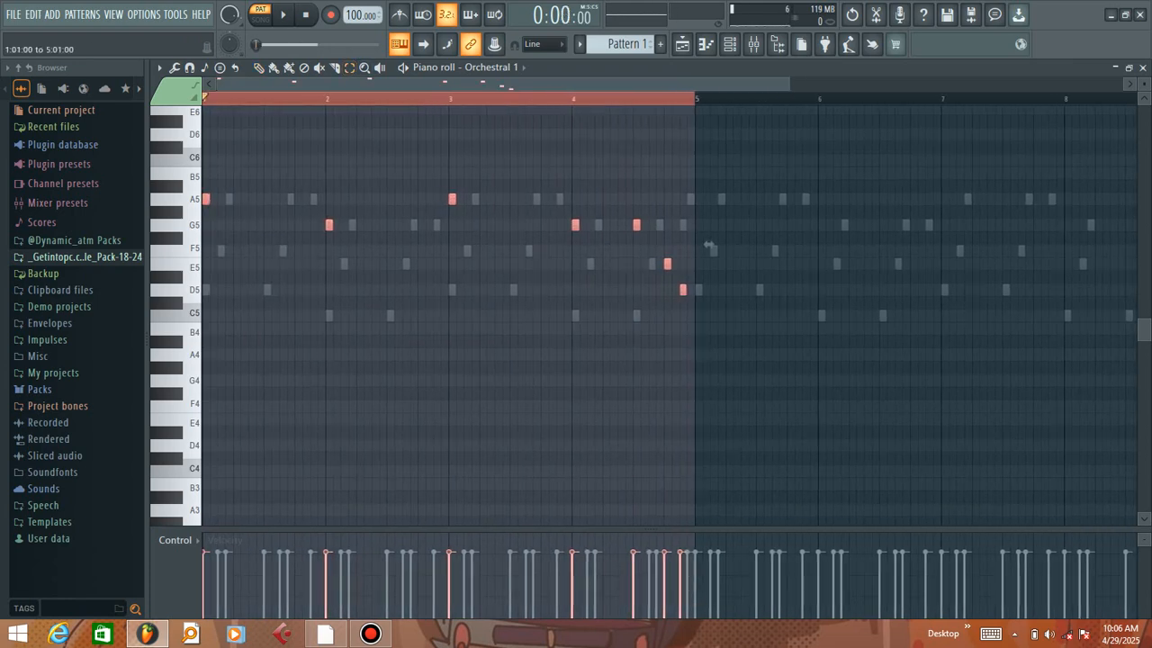
{"action": "key", "text": "ctrl+b"}
{"action": "key", "text": "ctrl+d"}
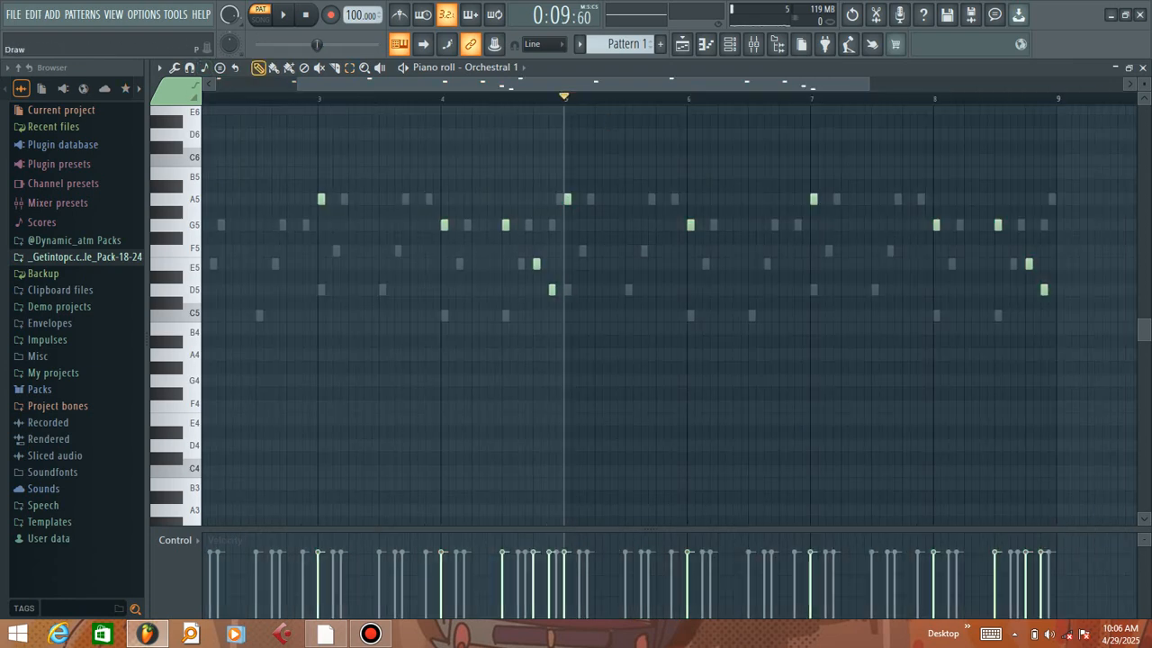
Transpose all the Orchestral 1 notes up one octave and play the pattern from the start
{"action": "key", "text": "ctrl+Up"}
{"action": "key", "text": "space"}
{"action": "key", "text": "space"}
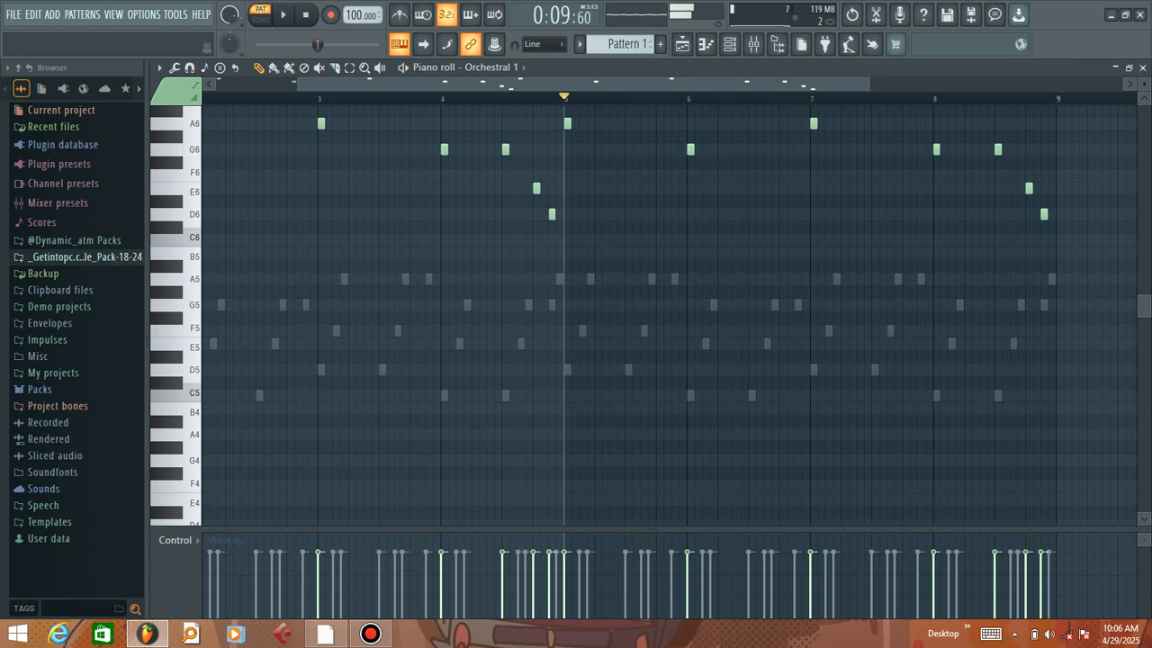
{"action": "left_click_drag", "start_coordinate": [428, 84], "coordinate": [346, 84]}
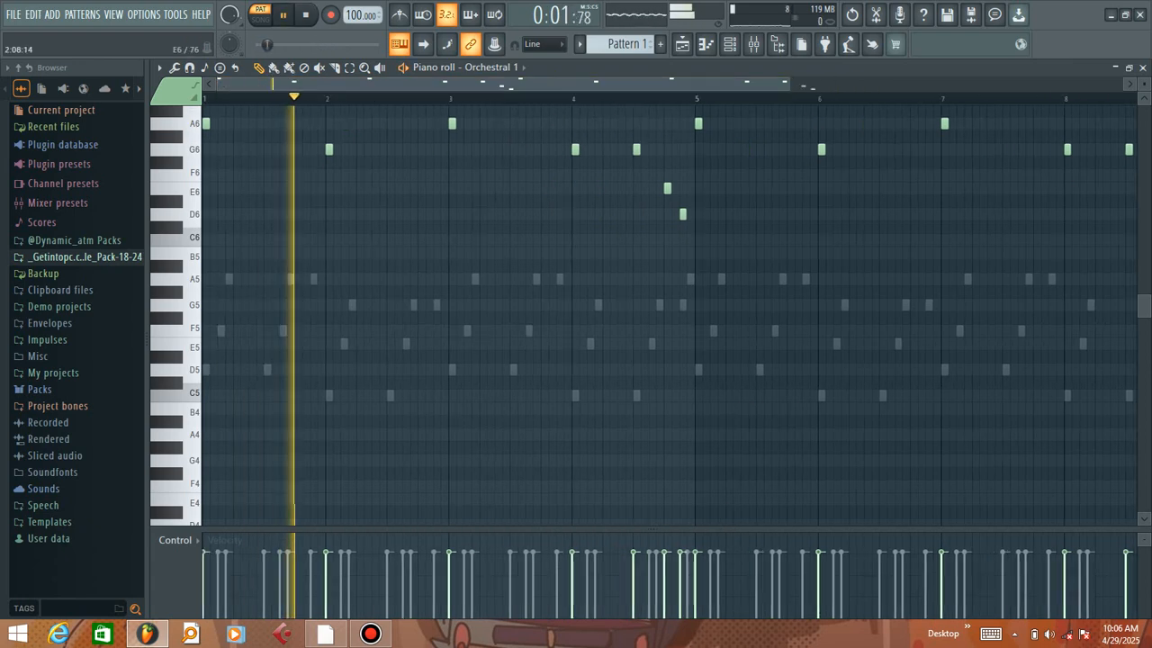
{"action": "scroll", "coordinate": [436, 188], "scroll_direction": "up", "scroll_amount": 2}
{"action": "left_click_drag", "start_coordinate": [790, 83], "coordinate": [961, 84]}
Leave the piano roll, check the Orchestral 1 channel's volume settings in the plugin window, and close it
{"action": "left_click", "coordinate": [1143, 68]}
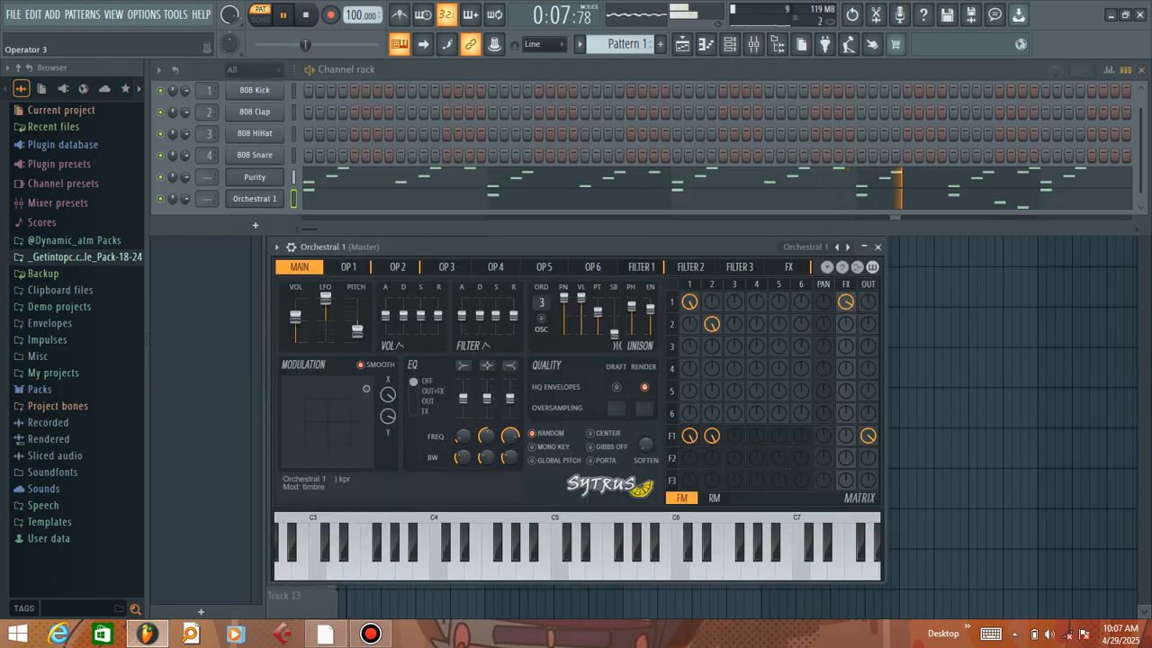
{"action": "left_click", "coordinate": [276, 247]}
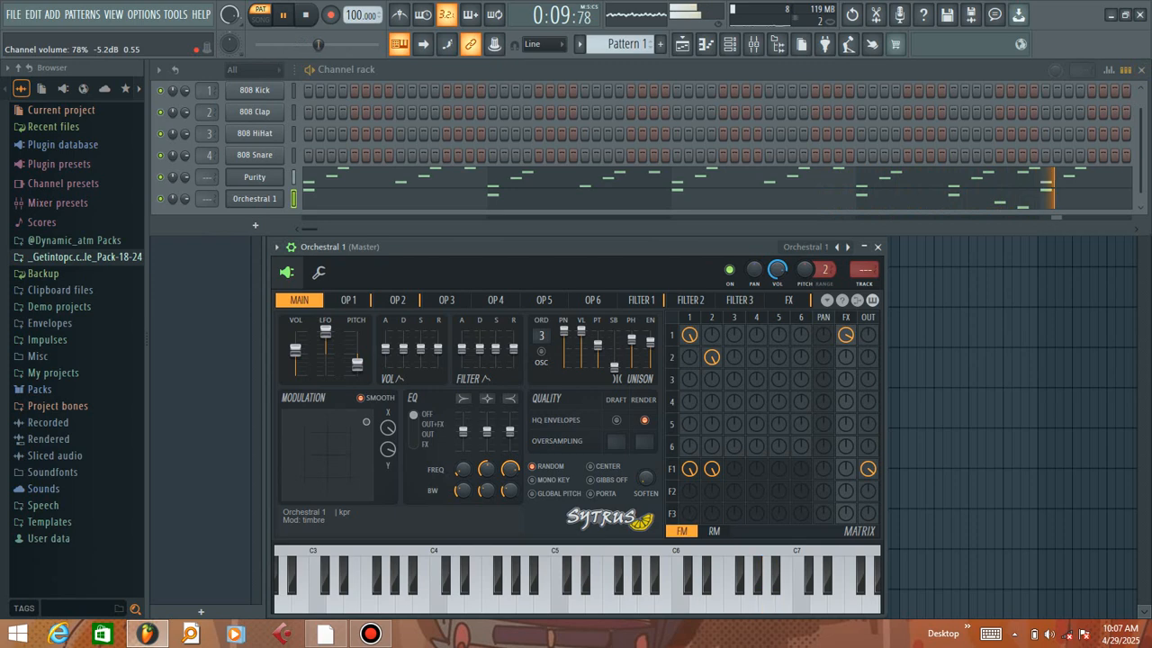
{"action": "left_click", "coordinate": [878, 247]}
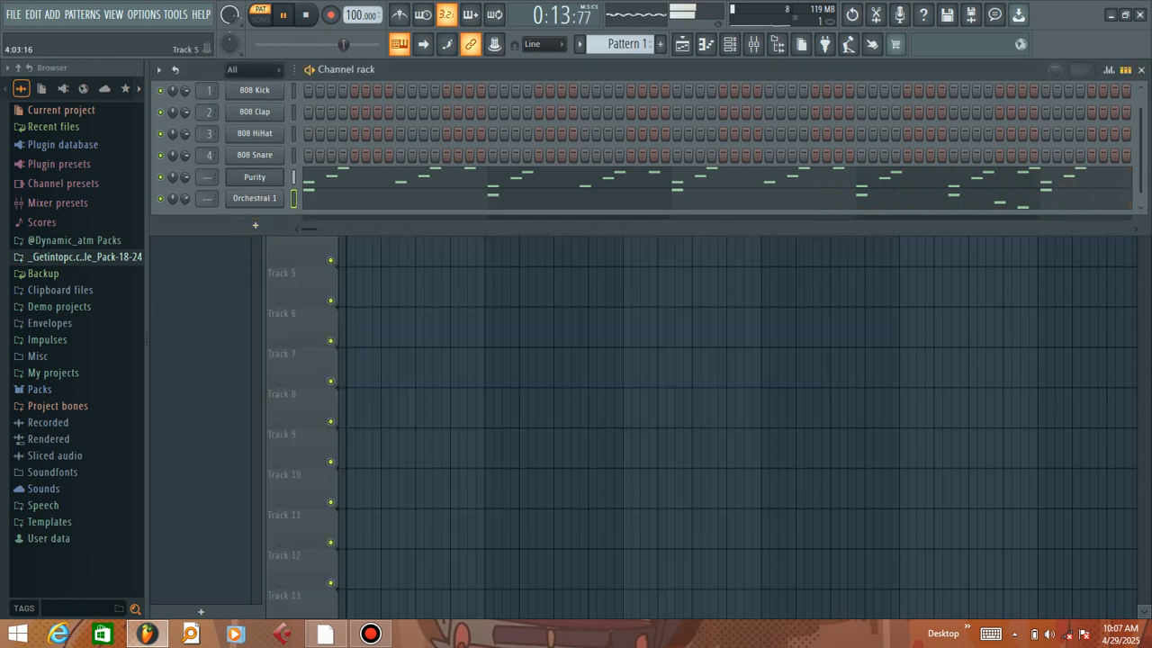
Clone the Orchestral 1 channel and open the piano roll of the copy
{"action": "left_click", "coordinate": [254, 225]}
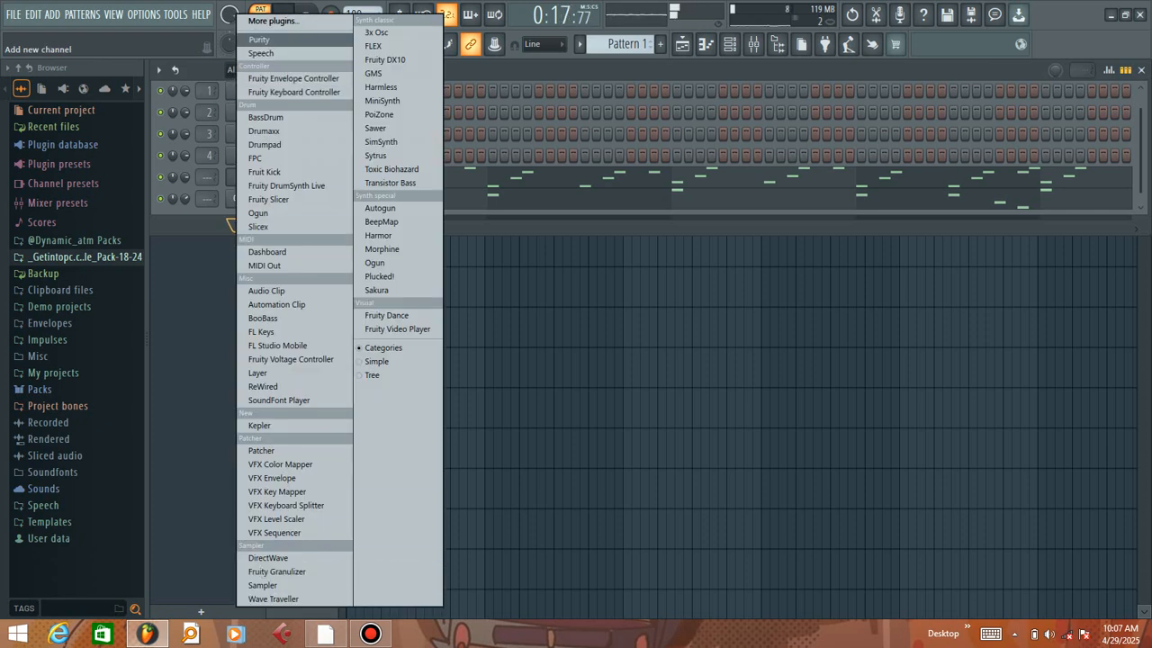
{"action": "left_click", "coordinate": [382, 142]}
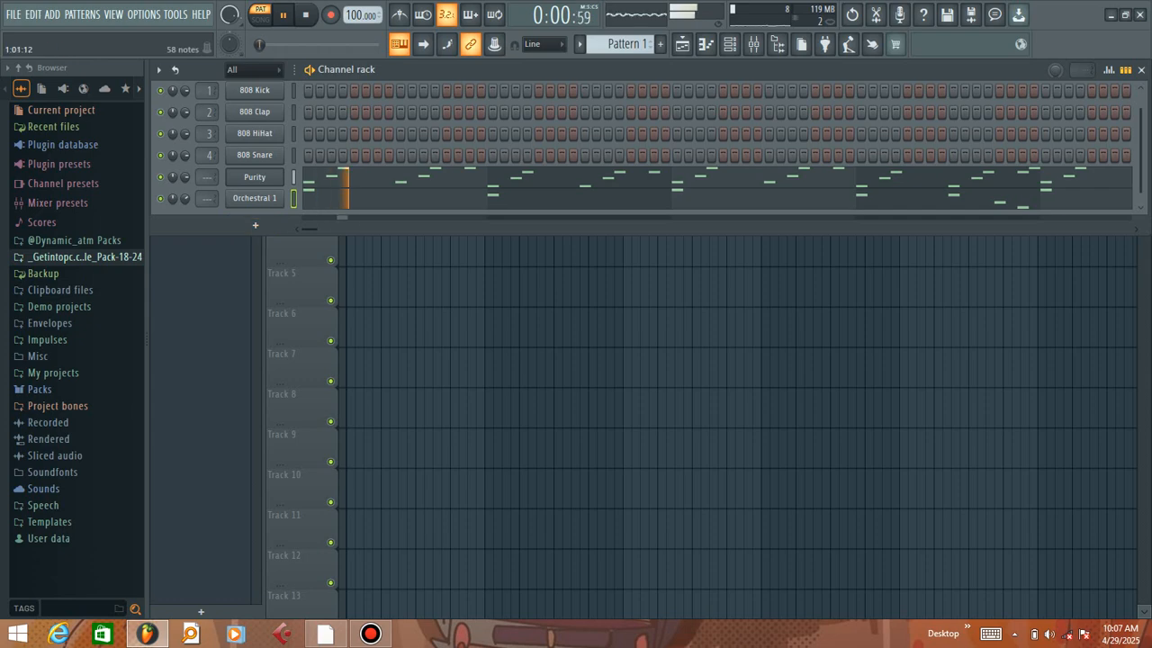
{"action": "right_click", "coordinate": [286, 192]}
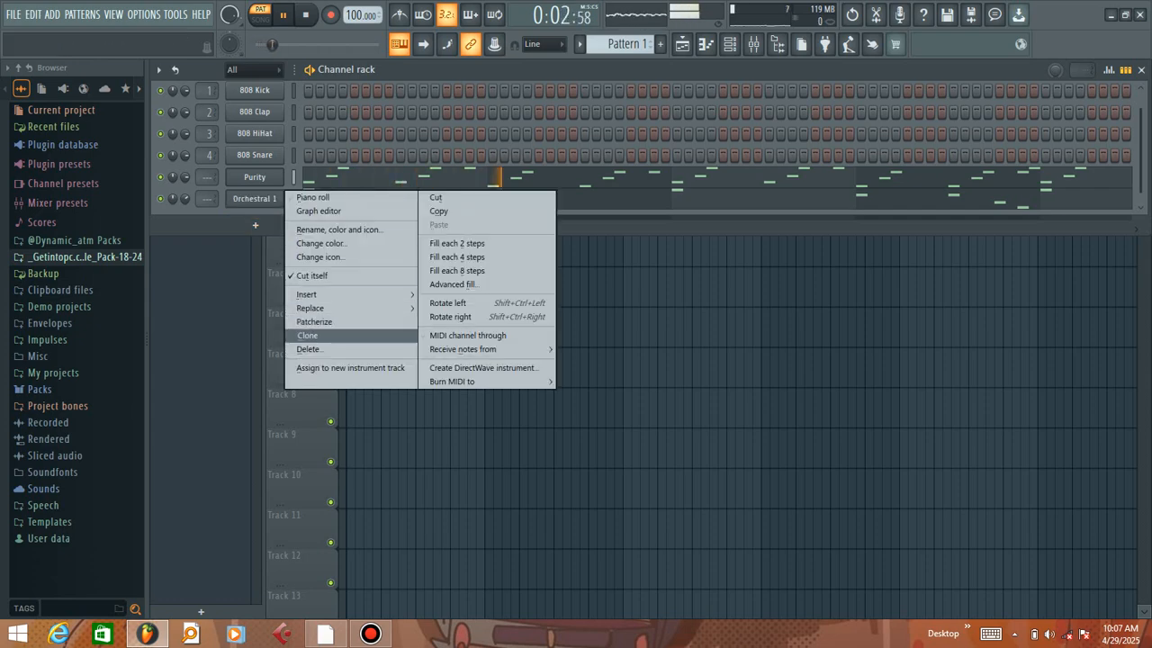
{"action": "left_click", "coordinate": [308, 335]}
{"action": "right_click", "coordinate": [285, 233]}
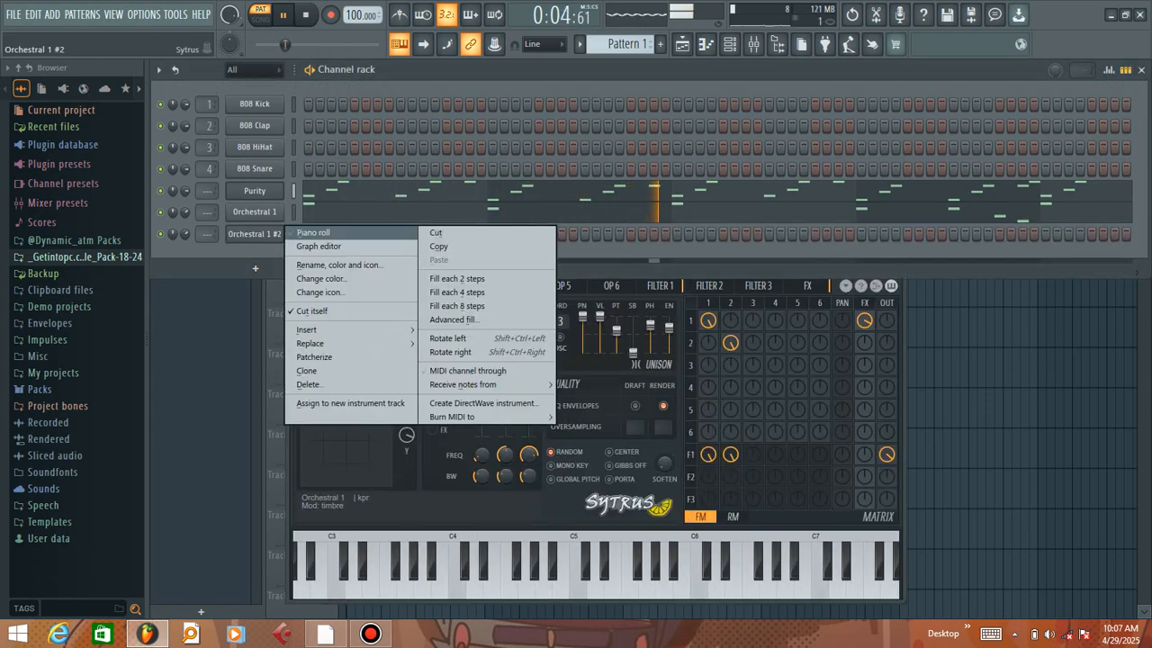
{"action": "left_click", "coordinate": [310, 233]}
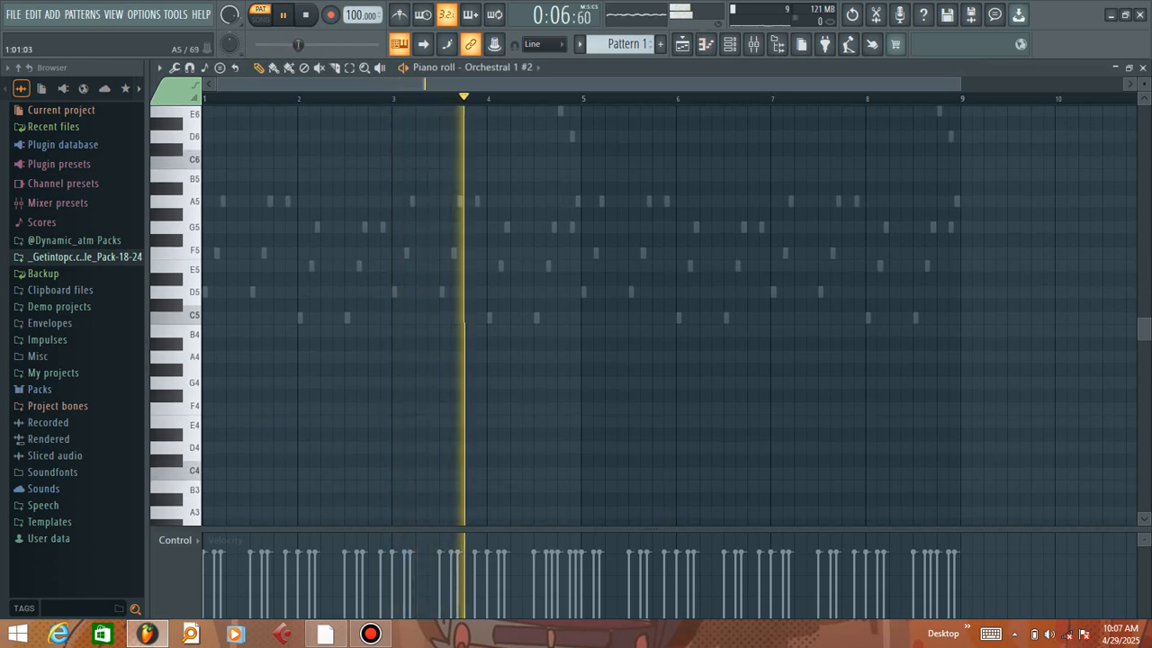
Draw a one-bar chord of A5, F5 and D5 filling bar 1 of the cloned channel and audition it
{"action": "left_click_drag", "start_coordinate": [208, 202], "coordinate": [286, 252]}
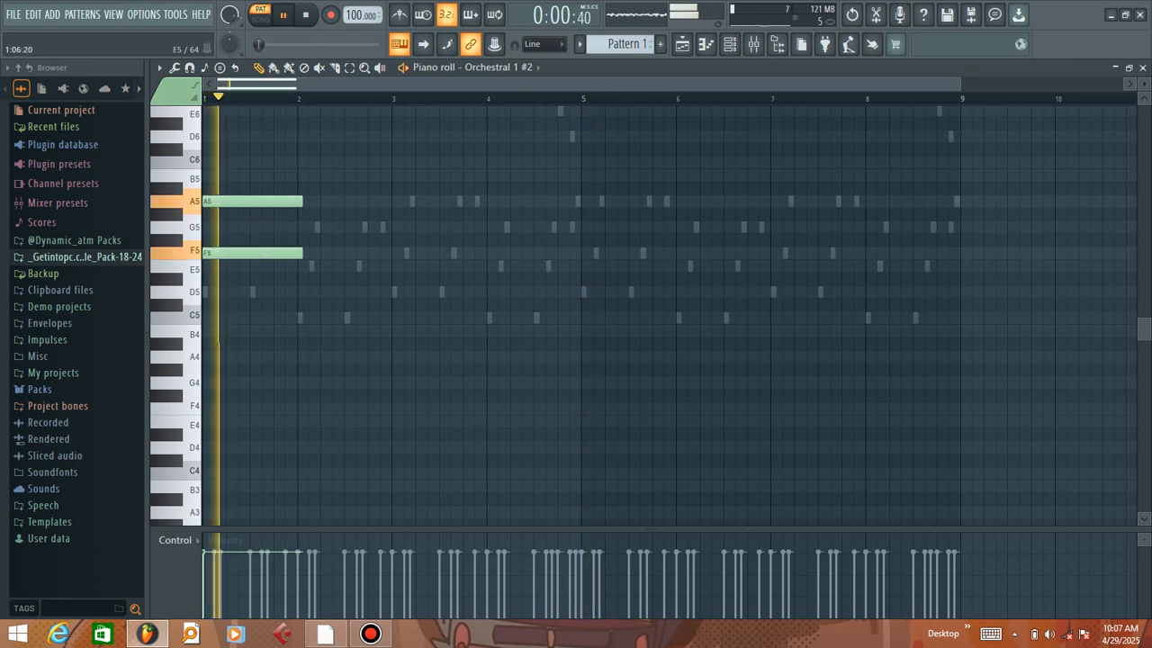
{"action": "key", "text": "space"}
{"action": "left_click", "coordinate": [217, 292]}
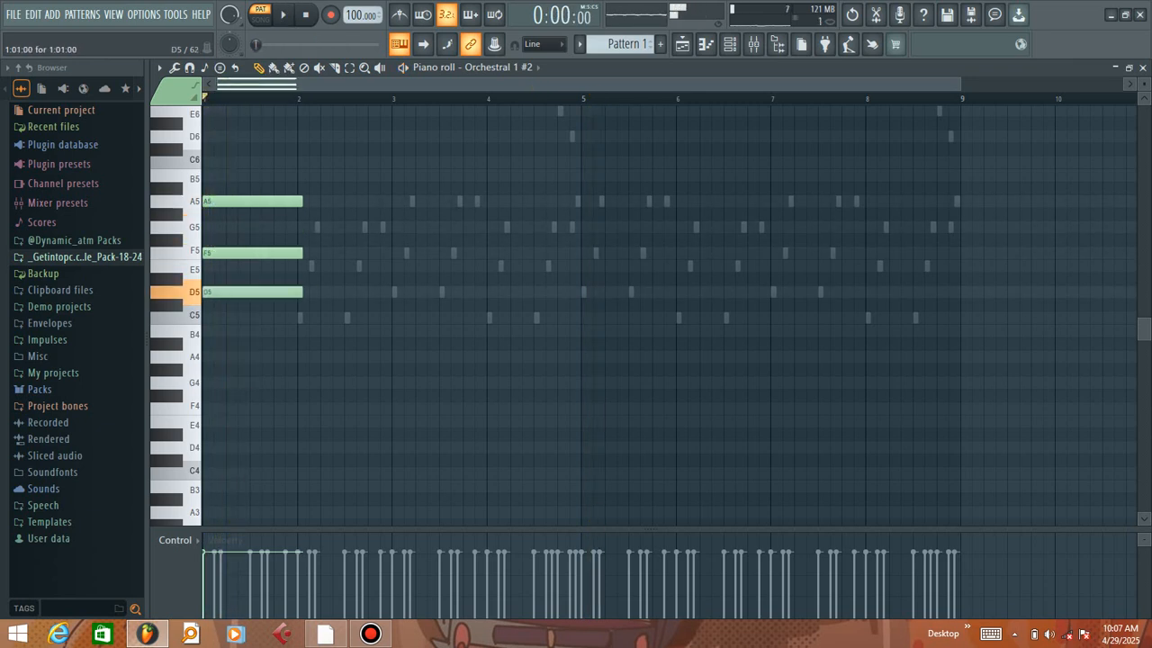
{"action": "scroll", "coordinate": [274, 98], "scroll_direction": "up", "scroll_amount": 3}
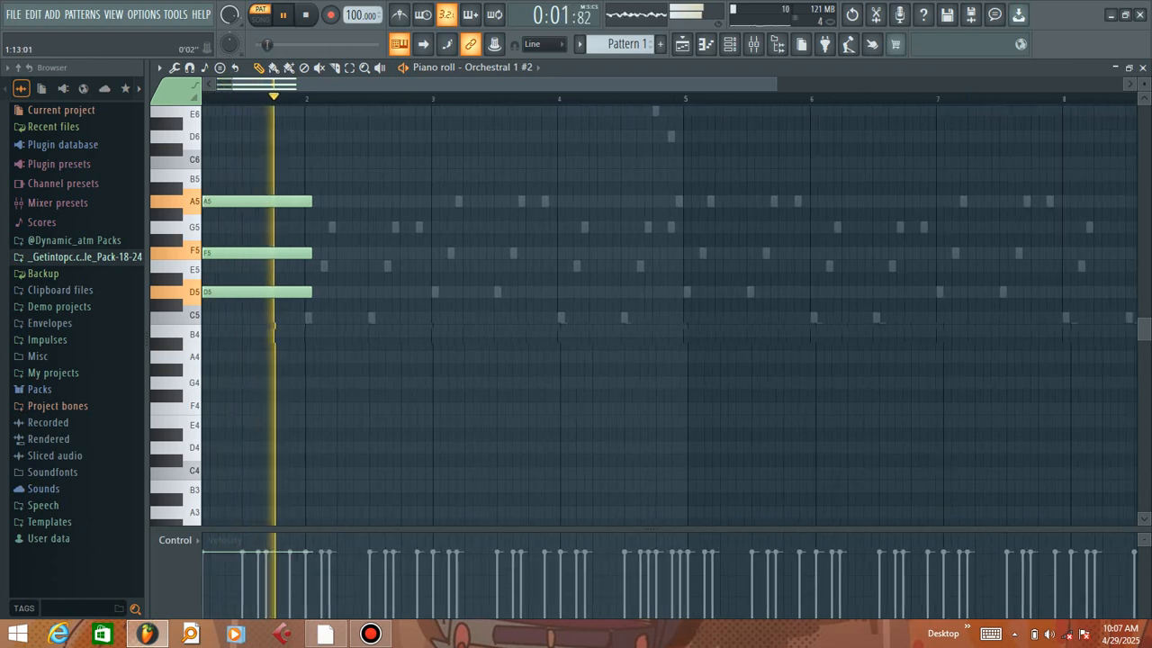
{"action": "key", "text": "space"}
{"action": "scroll", "coordinate": [270, 98], "scroll_direction": "up", "scroll_amount": 2}
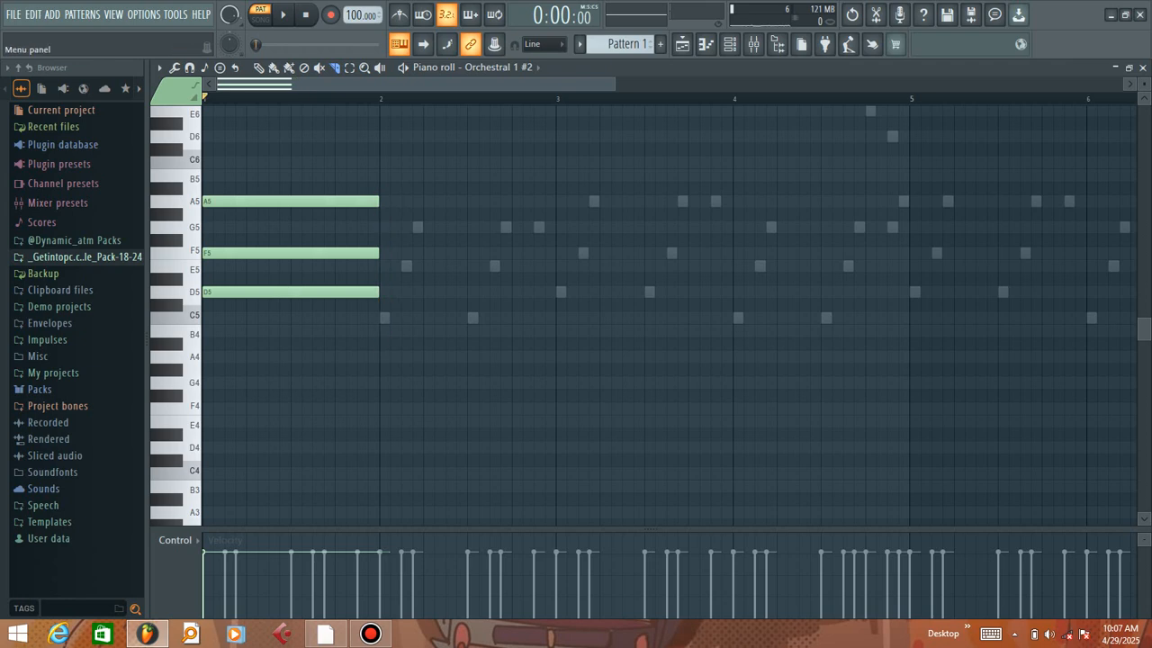
Draw a G5, E5 and C5 chord in bar 2, audition it, and trim its notes to end at bar 3
{"action": "left_click", "coordinate": [382, 253]}
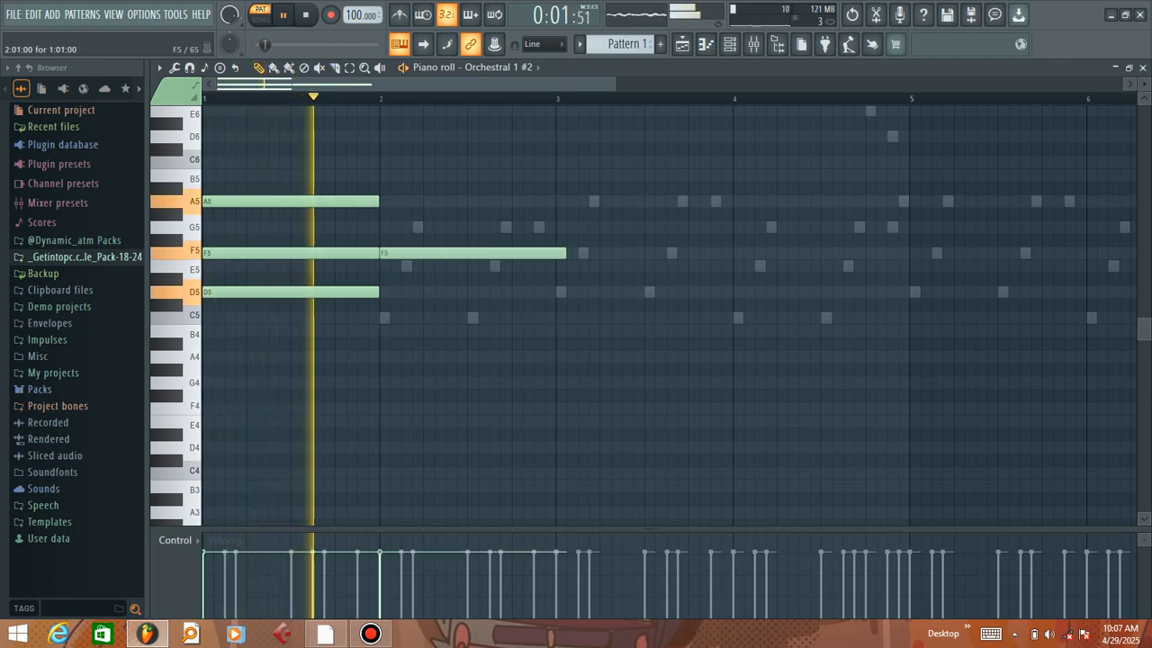
{"action": "left_click", "coordinate": [385, 317]}
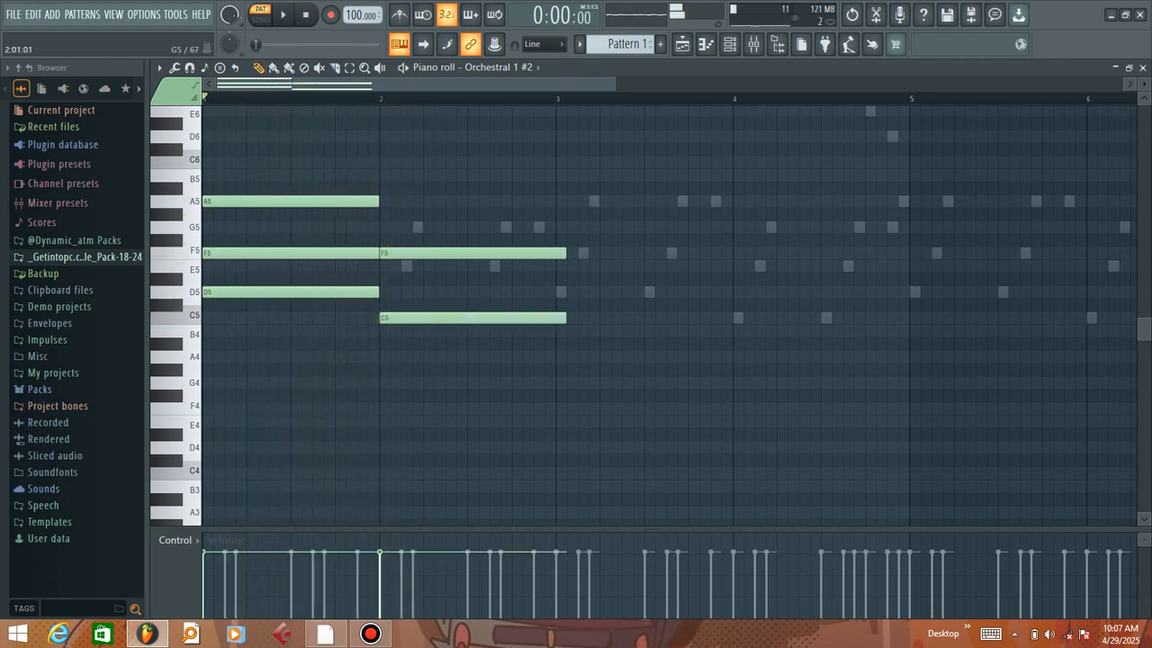
{"action": "left_click_drag", "start_coordinate": [387, 317], "coordinate": [387, 292]}
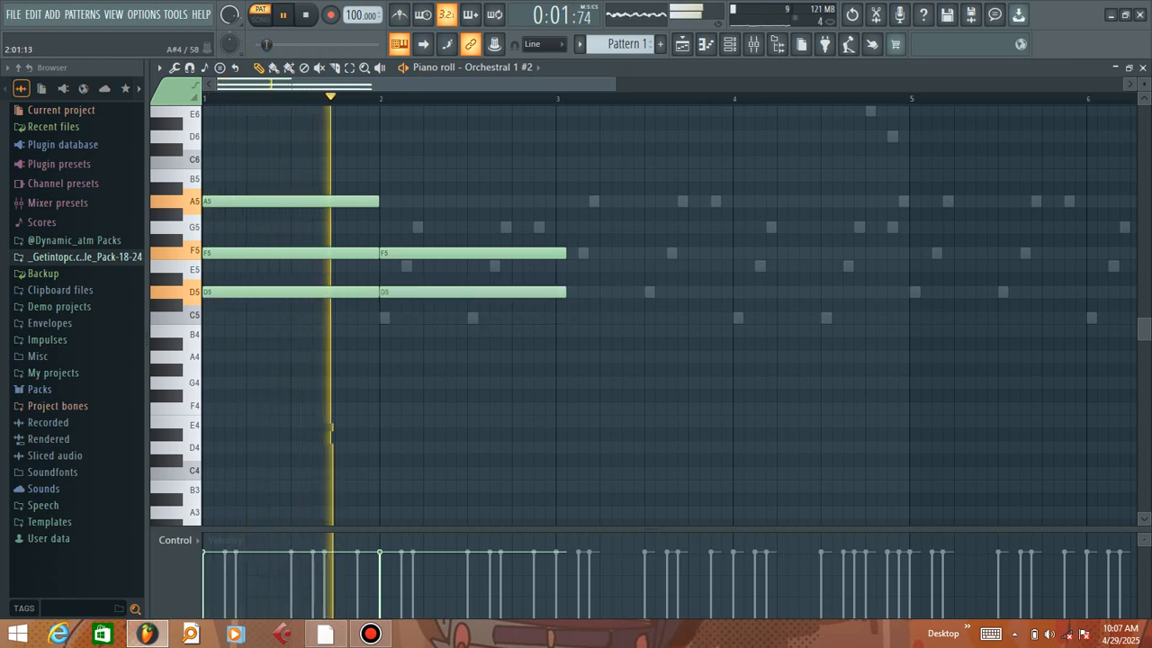
{"action": "left_click", "coordinate": [385, 356]}
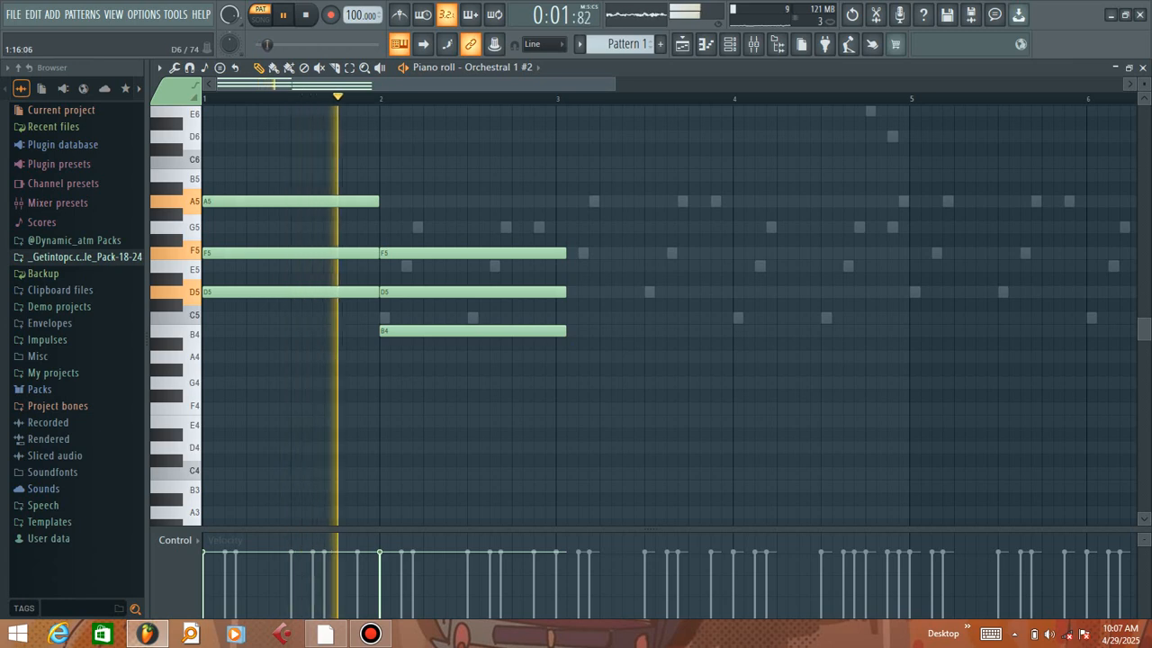
{"action": "key", "text": "space"}
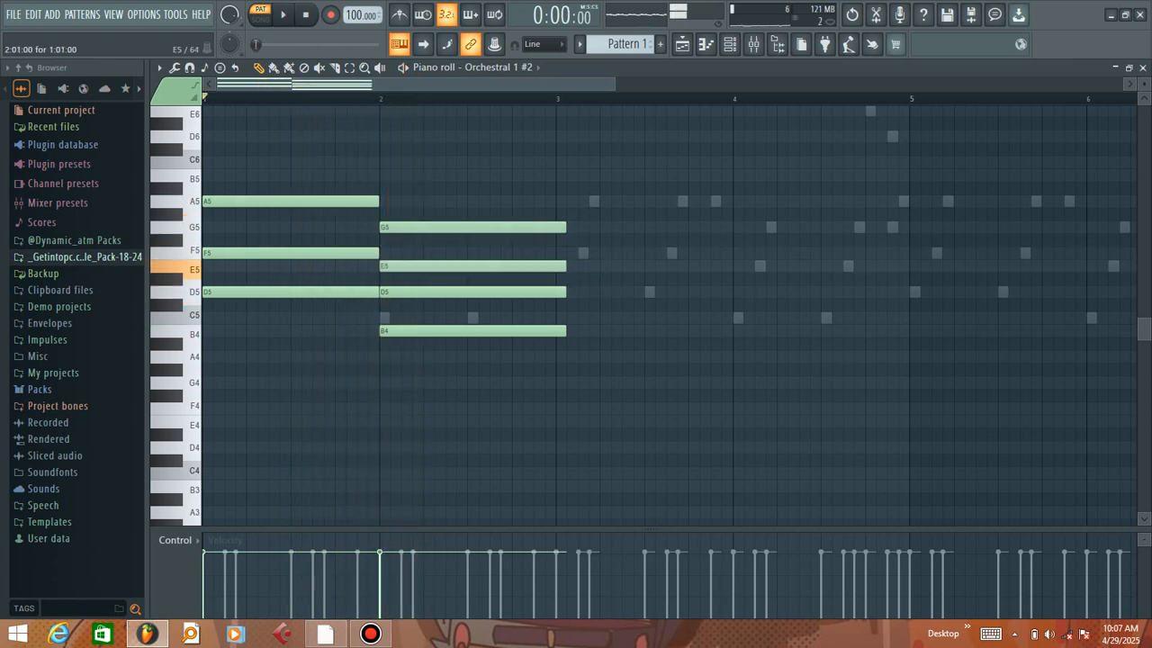
{"action": "key", "text": "space"}
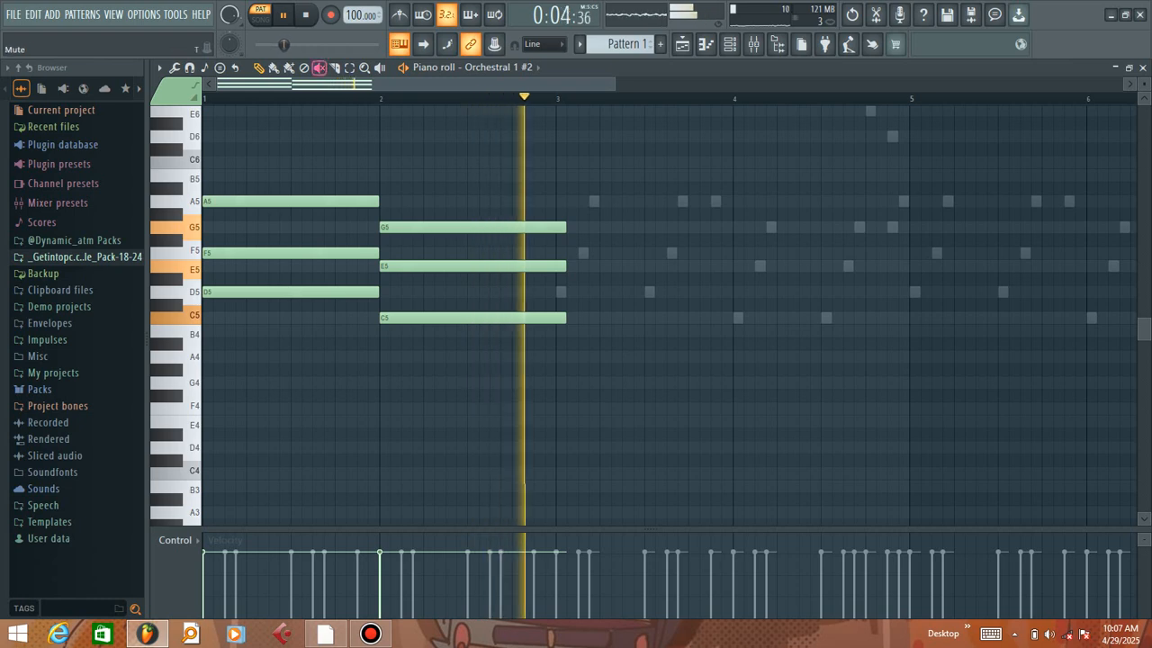
{"action": "mouse_move", "coordinate": [556, 219]}
{"action": "left_mouse_down"}
{"action": "mouse_move", "coordinate": [545, 349]}
{"action": "mouse_move", "coordinate": [568, 356]}
{"action": "left_mouse_up"}
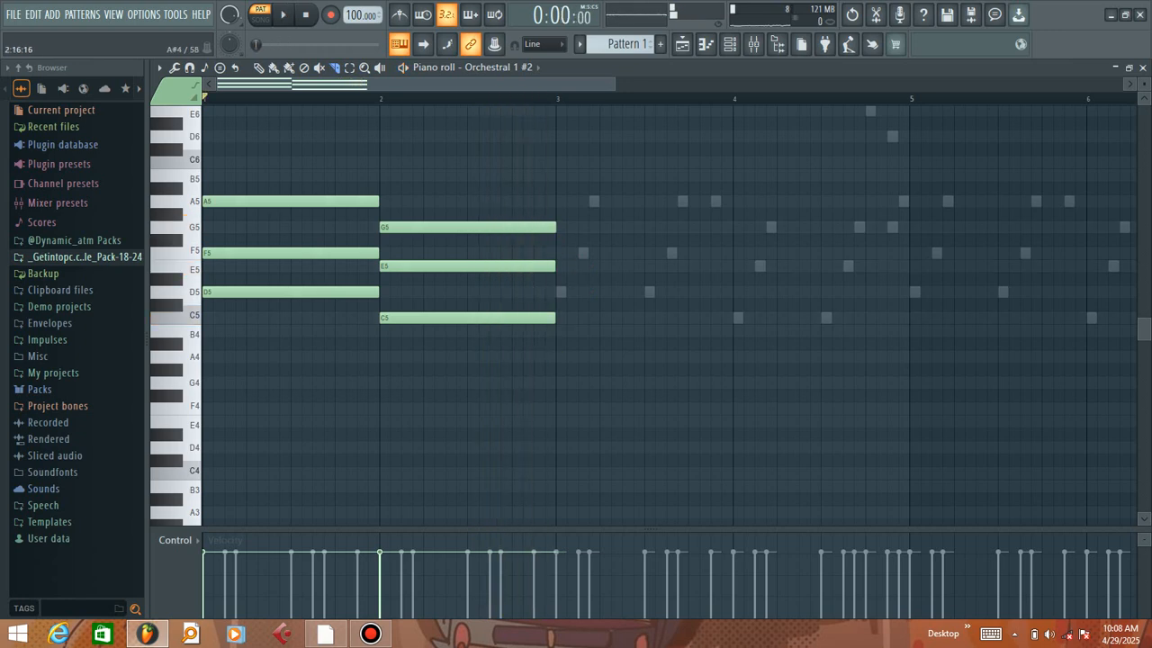
Duplicate the two-bar chord progression until the chords fill all eight bars
{"action": "key", "text": "ctrl+b"}
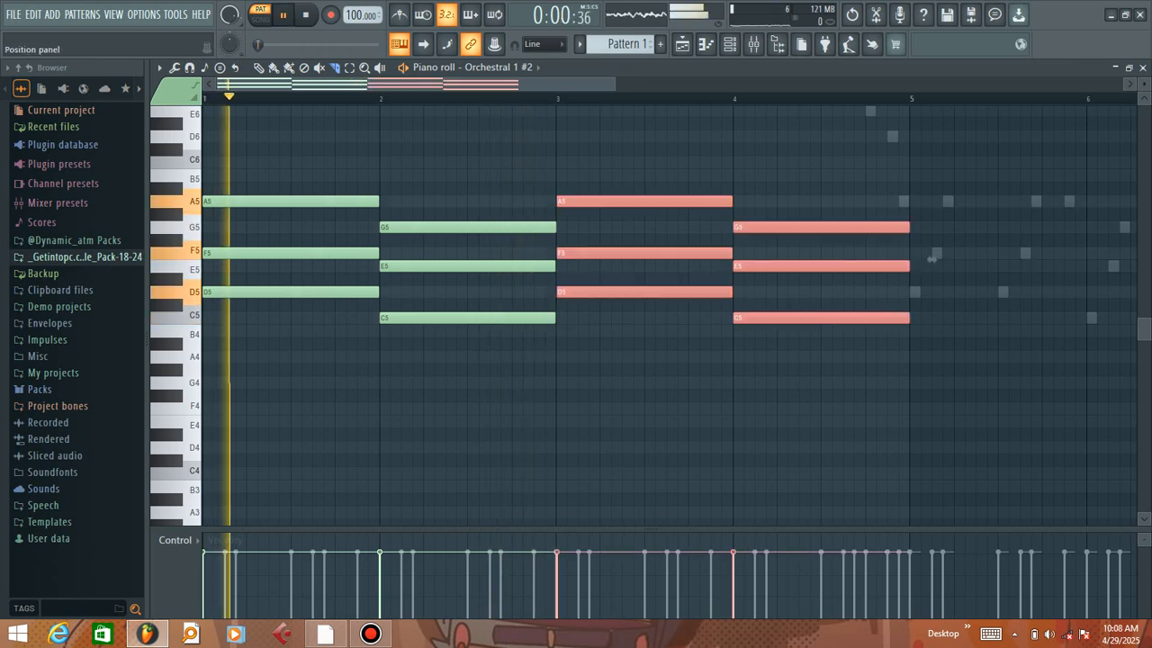
{"action": "key", "text": "ctrl+d"}
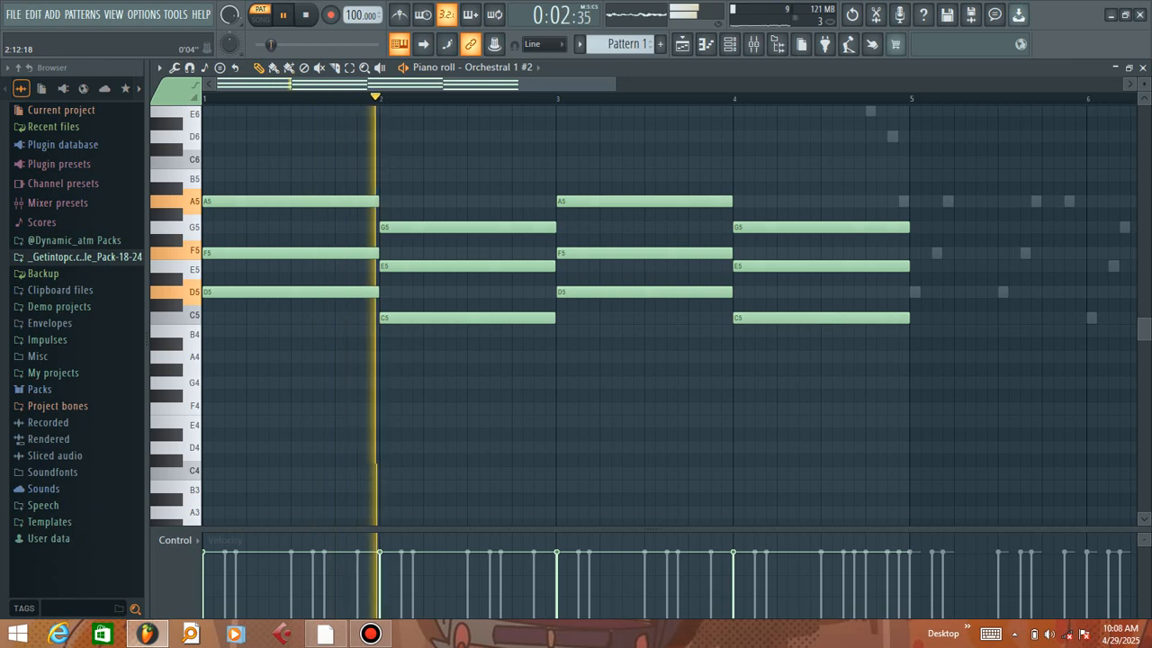
{"action": "scroll", "coordinate": [513, 360], "scroll_direction": "down", "scroll_amount": 1}
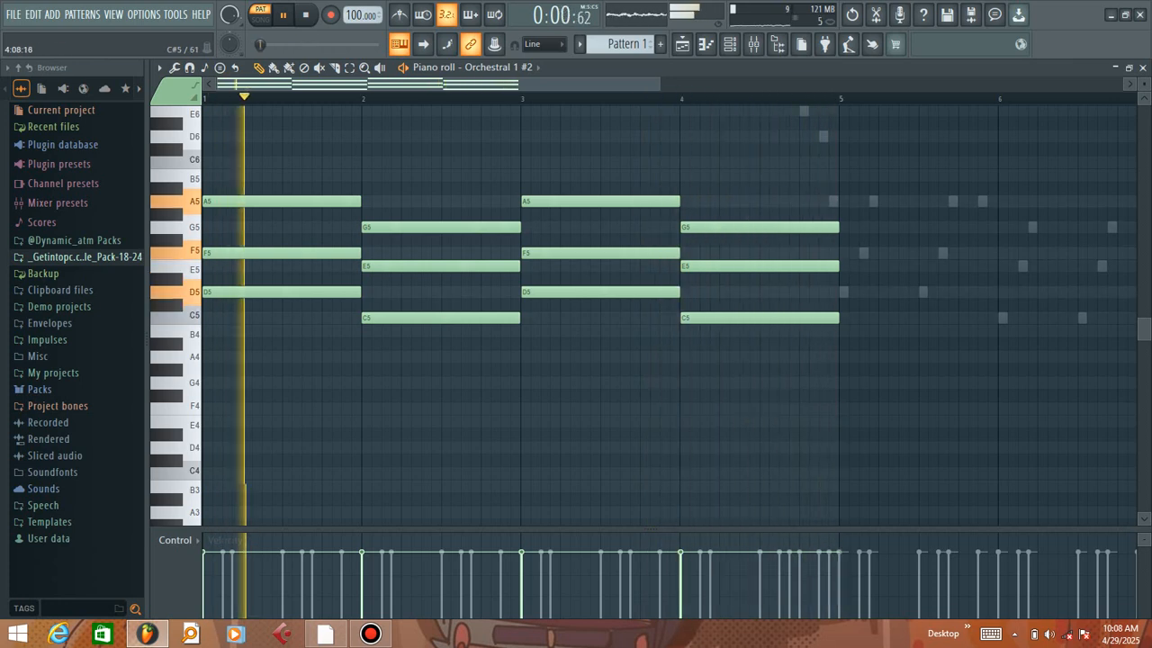
{"action": "key", "text": "ctrl+b"}
{"action": "scroll", "coordinate": [798, 123], "scroll_direction": "down", "scroll_amount": 2}
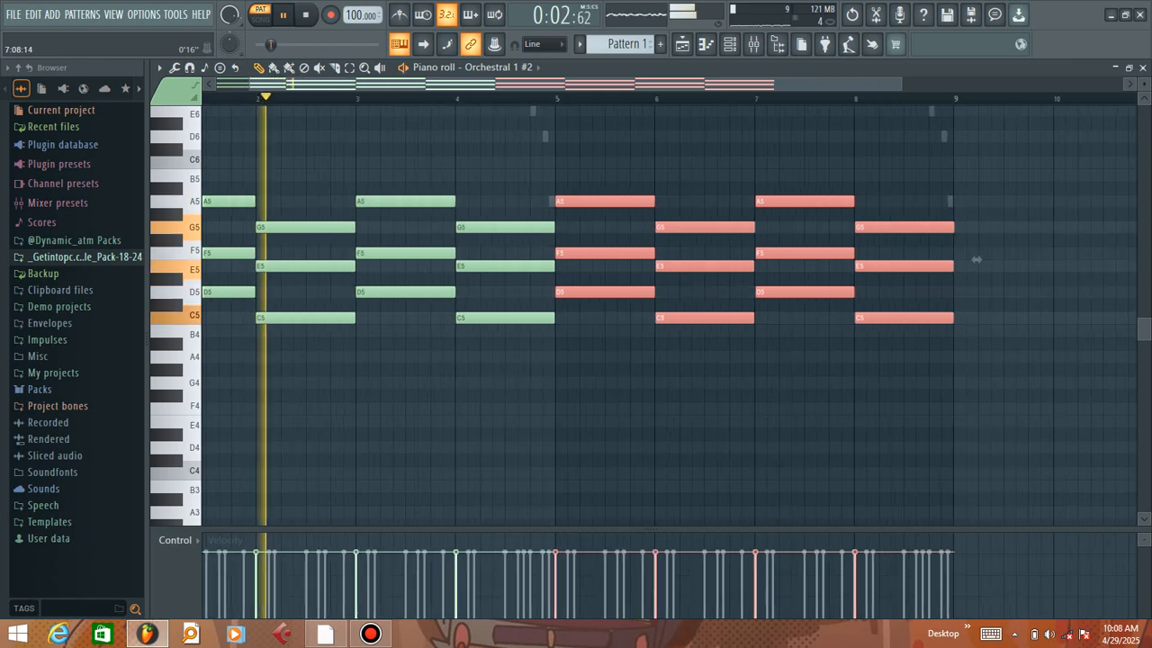
{"action": "key", "text": "ctrl+d"}
Transpose all the Orchestral 1 #2 chord notes down one octave, then leave the piano roll and close the Sytrus window
{"action": "key", "text": "ctrl+Down"}
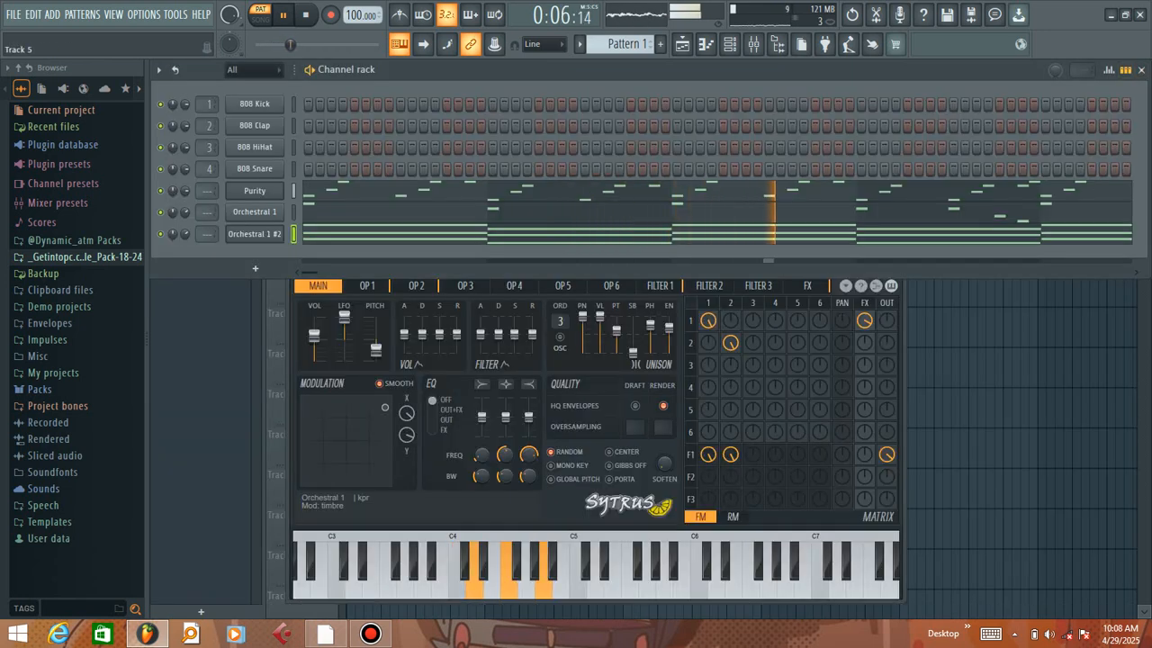
{"action": "left_click", "coordinate": [897, 266]}
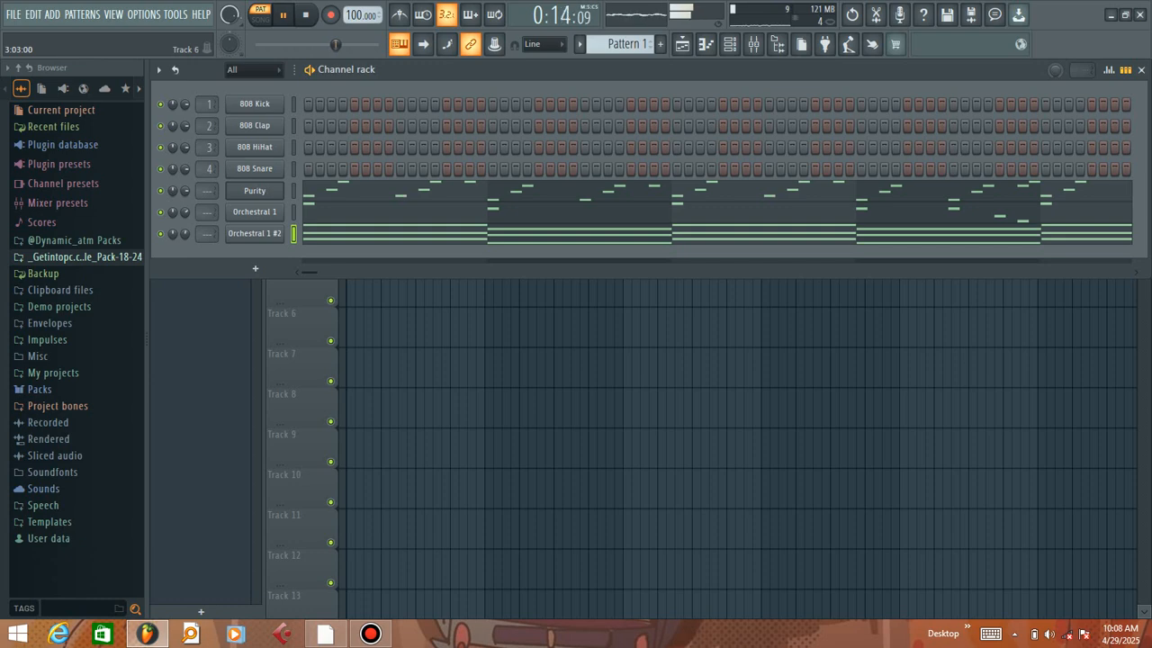
{"action": "left_click", "coordinate": [453, 327]}
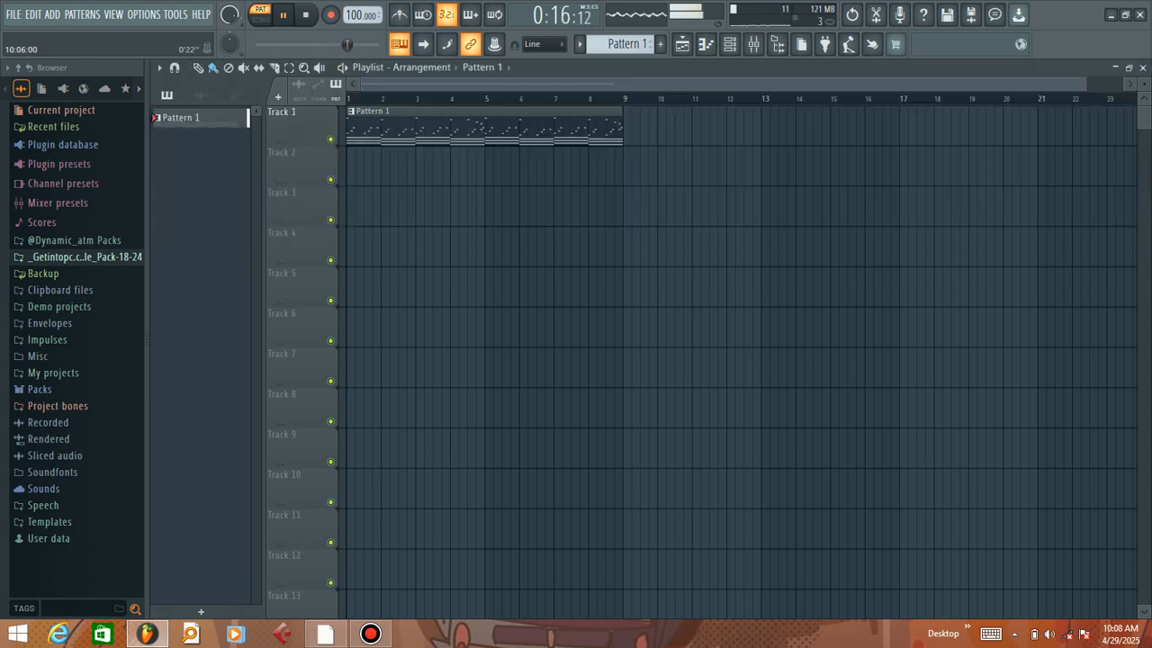
Add a second Purity instrument channel to the channel rack
{"action": "left_click", "coordinate": [730, 44]}
{"action": "left_click", "coordinate": [255, 268]}
{"action": "left_click", "coordinate": [254, 40]}
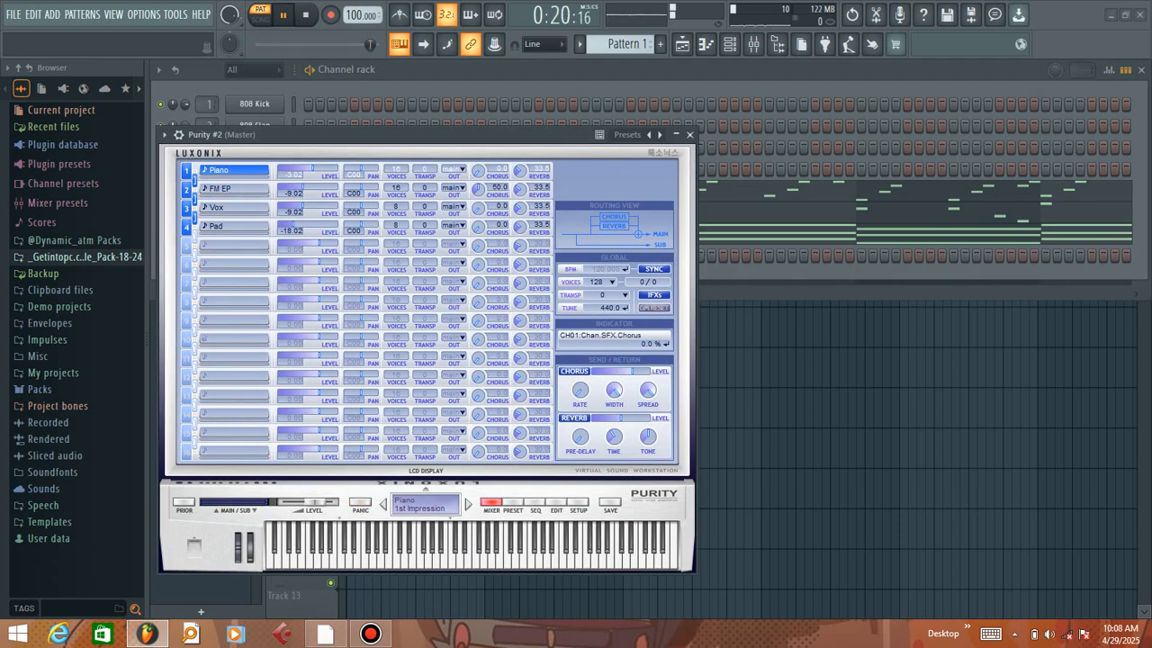
Play the pattern while viewing the Orchestral 1 #2 chords in the piano roll, and return to the channel rack
{"action": "left_click", "coordinate": [789, 233]}
{"action": "key", "text": "space"}
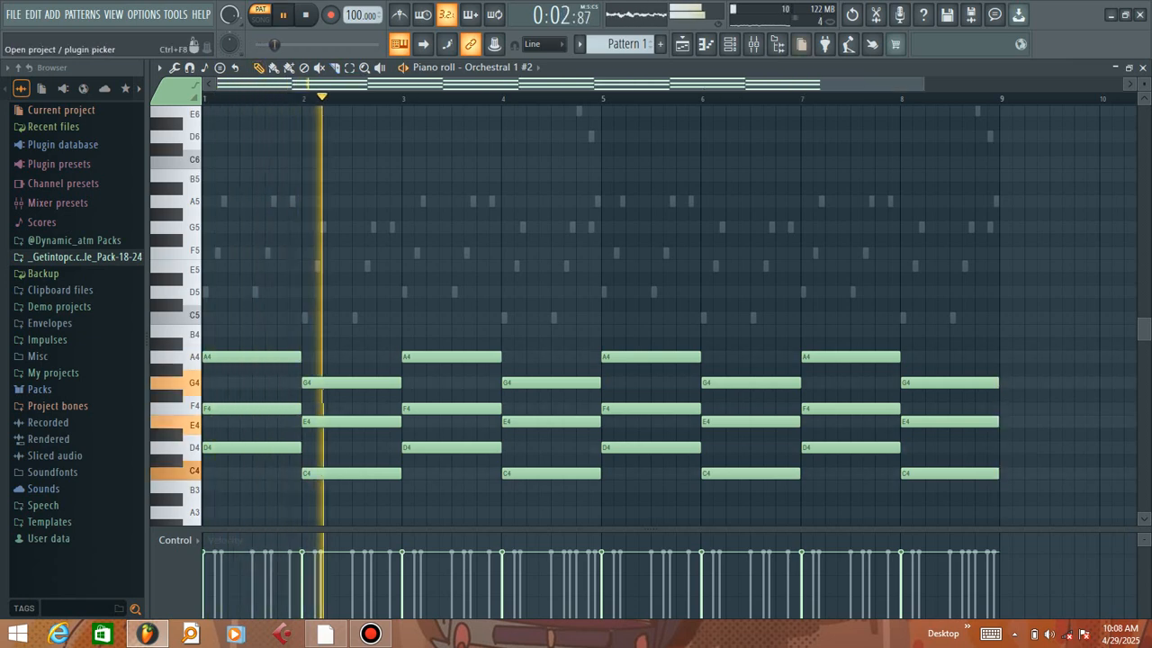
{"action": "left_click", "coordinate": [399, 44]}
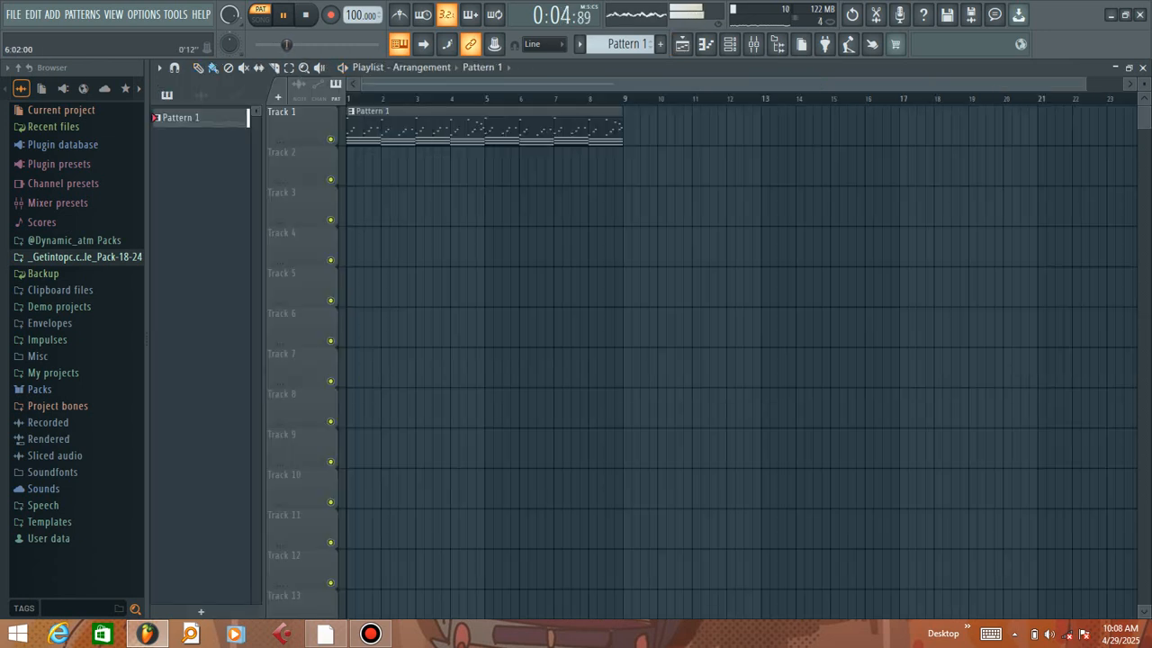
{"action": "left_click", "coordinate": [730, 44]}
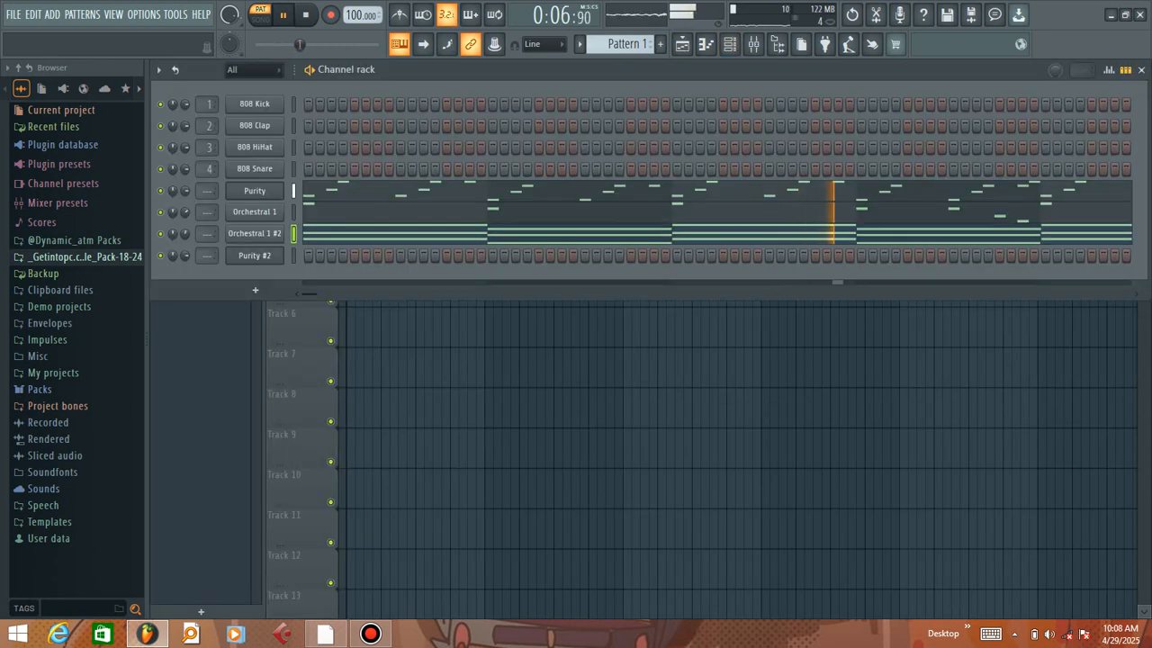
Load the Marimba preset from the Bell & Perc category in Purity #2 and open that channel's piano roll
{"action": "left_click", "coordinate": [255, 254]}
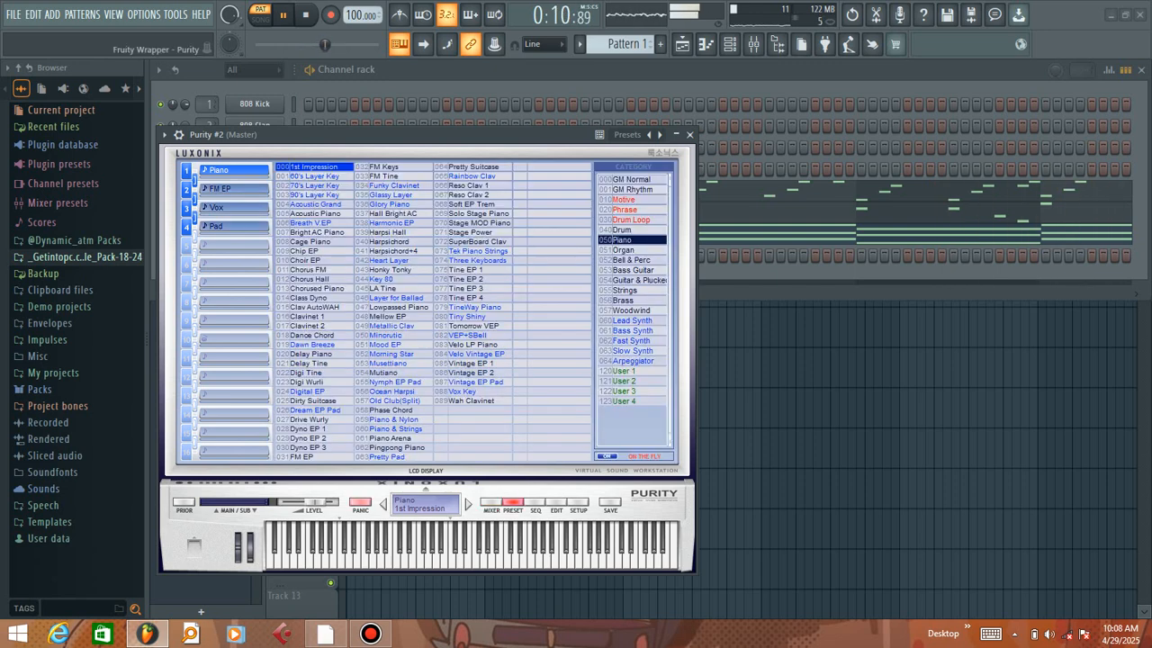
{"action": "left_click", "coordinate": [632, 260]}
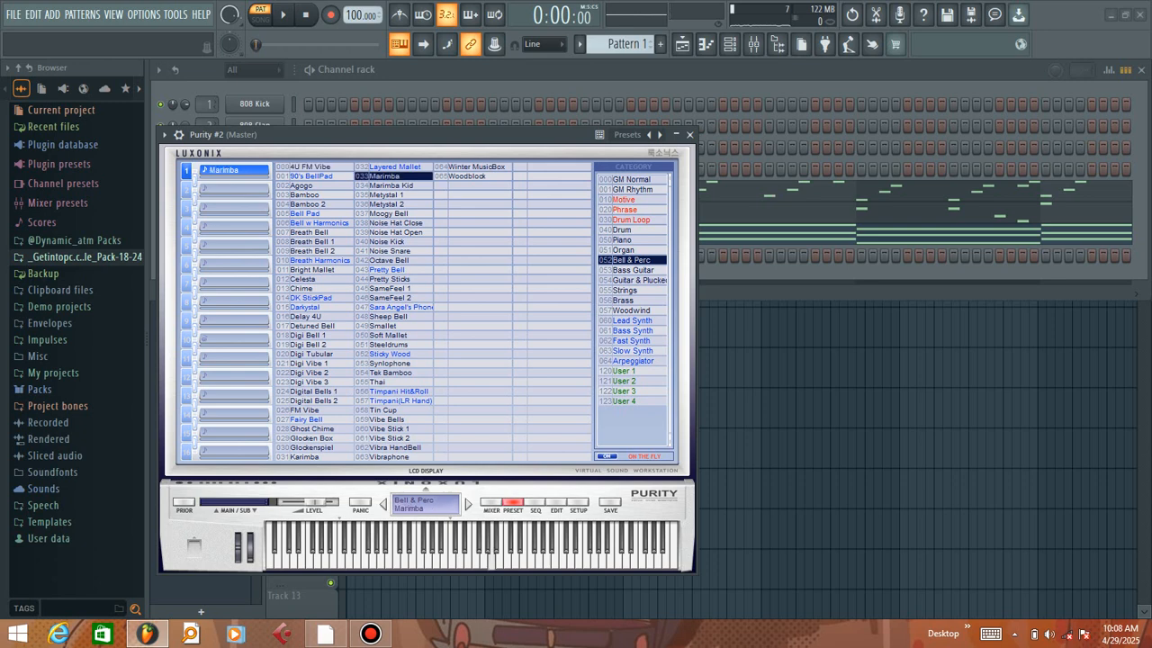
{"action": "left_click", "coordinate": [164, 134]}
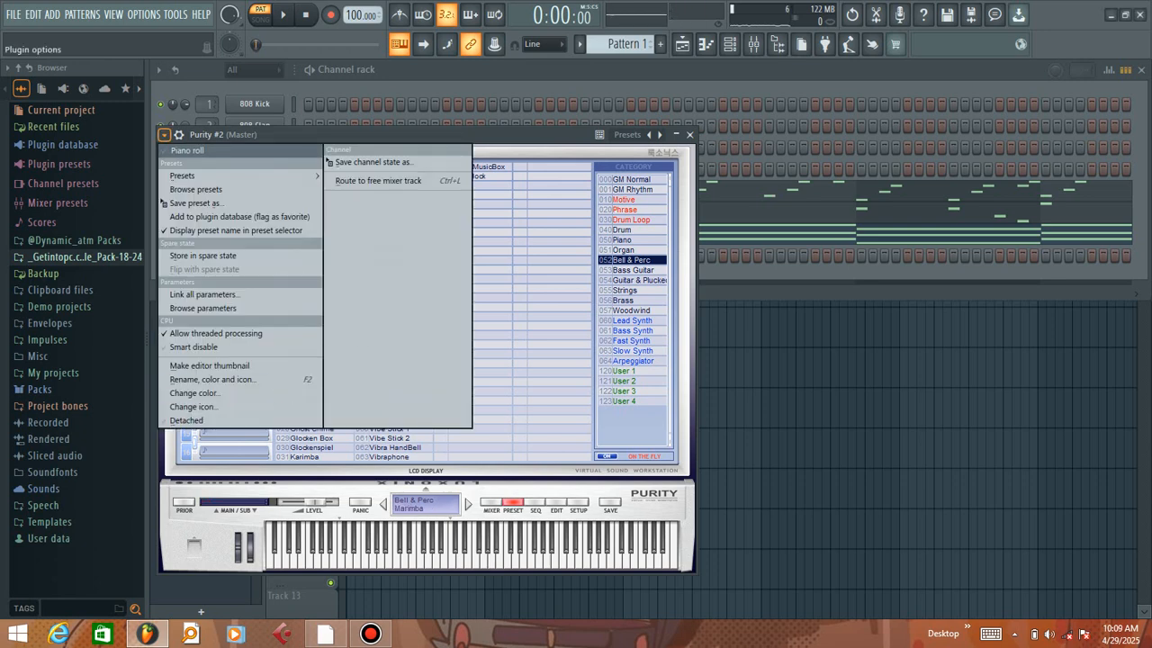
{"action": "left_click", "coordinate": [187, 150]}
Place one-step chords on the seventh step of two bars: A4, F4 and D4 in bar 1, G4, E4 and C4 in bar 2
{"action": "scroll", "coordinate": [664, 369], "scroll_direction": "up", "scroll_amount": 3}
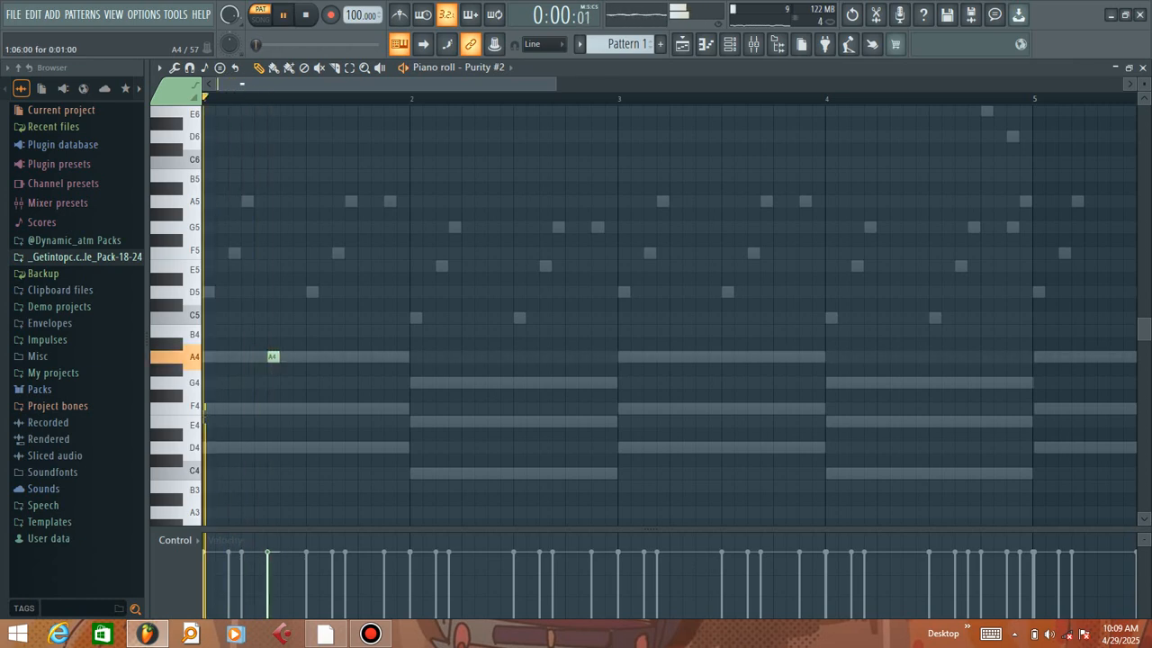
{"action": "left_click", "coordinate": [284, 407]}
{"action": "left_click", "coordinate": [284, 448]}
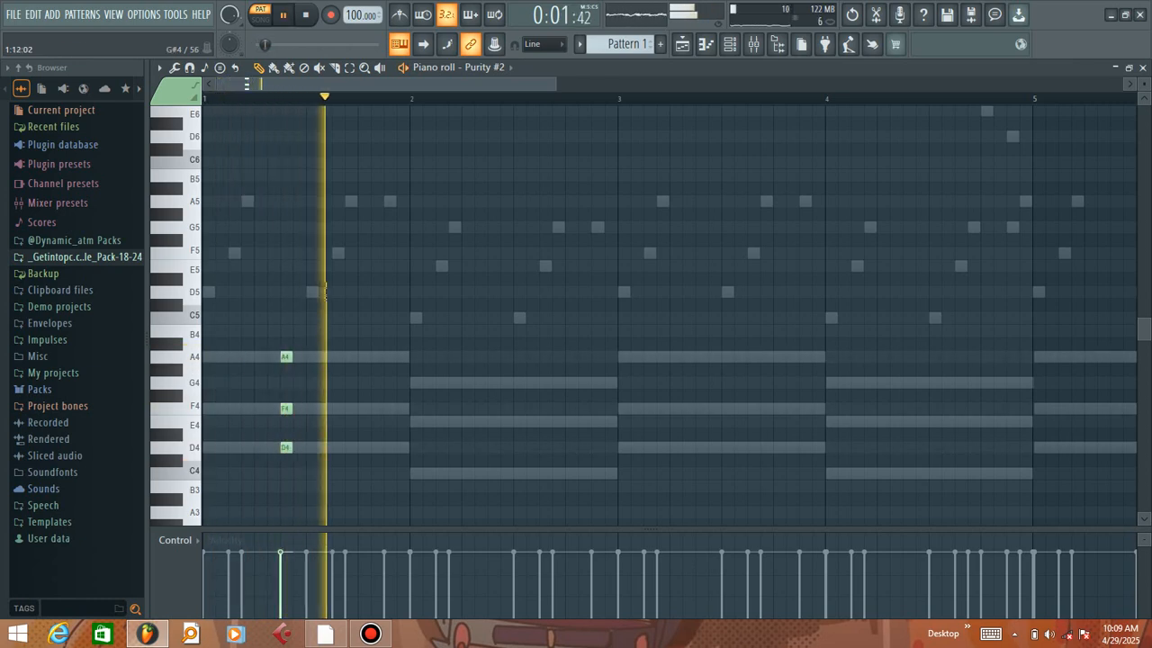
{"action": "left_click", "coordinate": [493, 382]}
{"action": "key", "text": "space"}
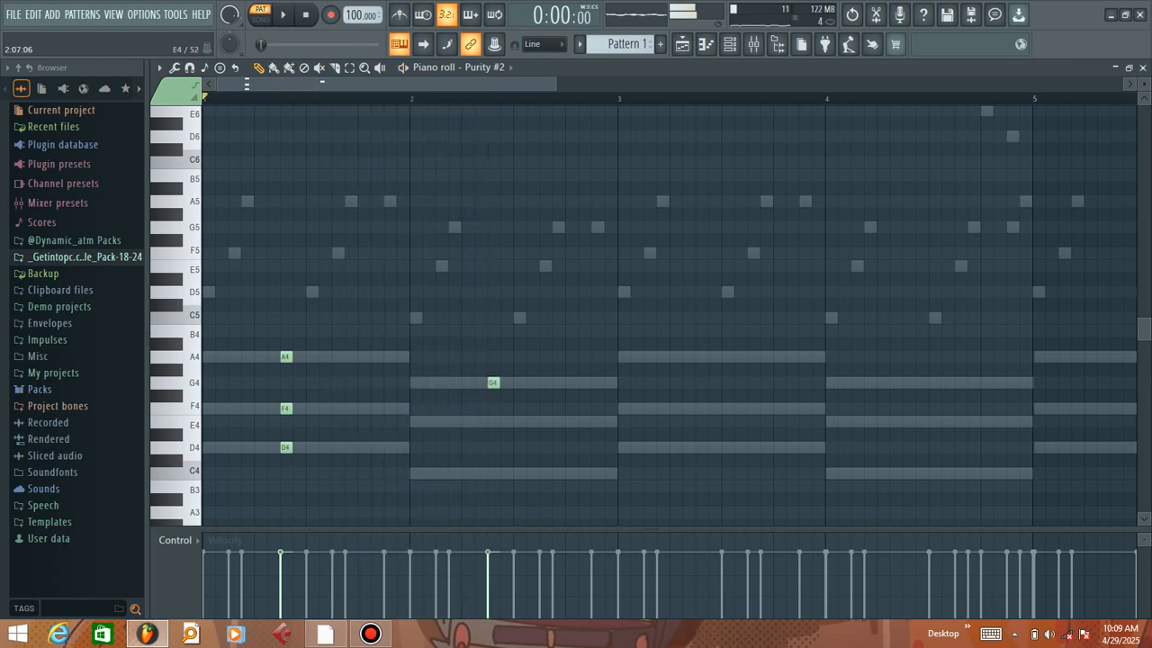
{"action": "left_click", "coordinate": [492, 472]}
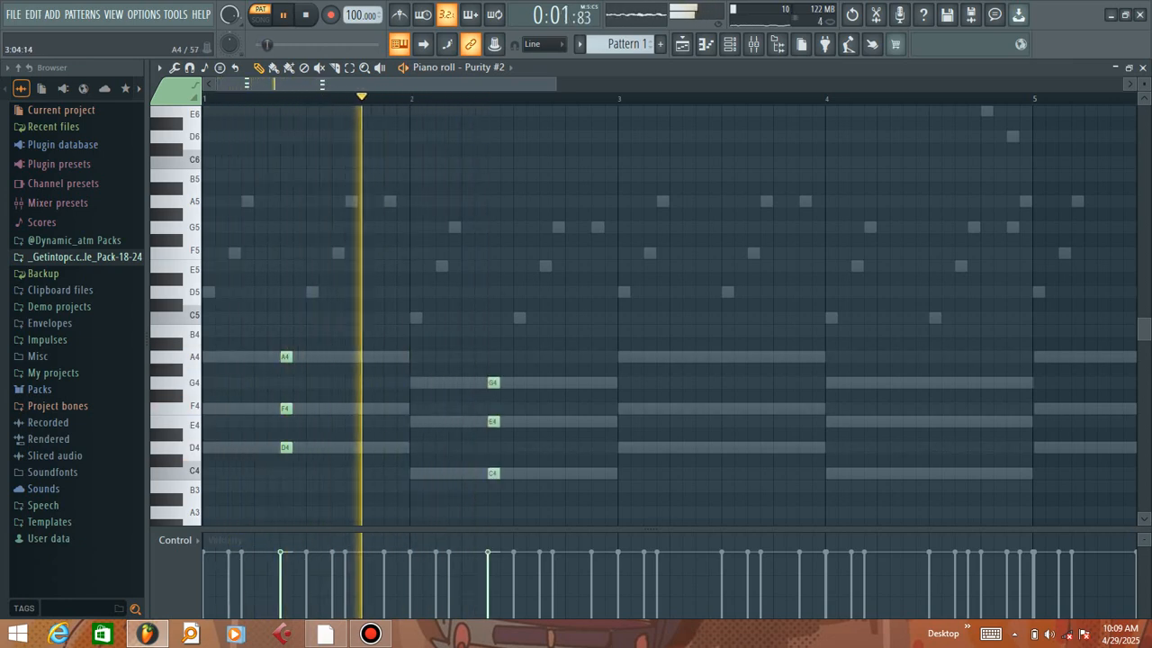
Add short G4, E4 and C4 chords on steps 13 and 15 of bar 2, auditioning them and deleting the stray extra C4
{"action": "left_click", "coordinate": [571, 383]}
{"action": "key", "text": "space"}
{"action": "key", "text": "space"}
{"action": "left_click", "coordinate": [570, 421]}
{"action": "left_click", "coordinate": [570, 472]}
{"action": "left_click", "coordinate": [597, 383]}
{"action": "left_click", "coordinate": [597, 421]}
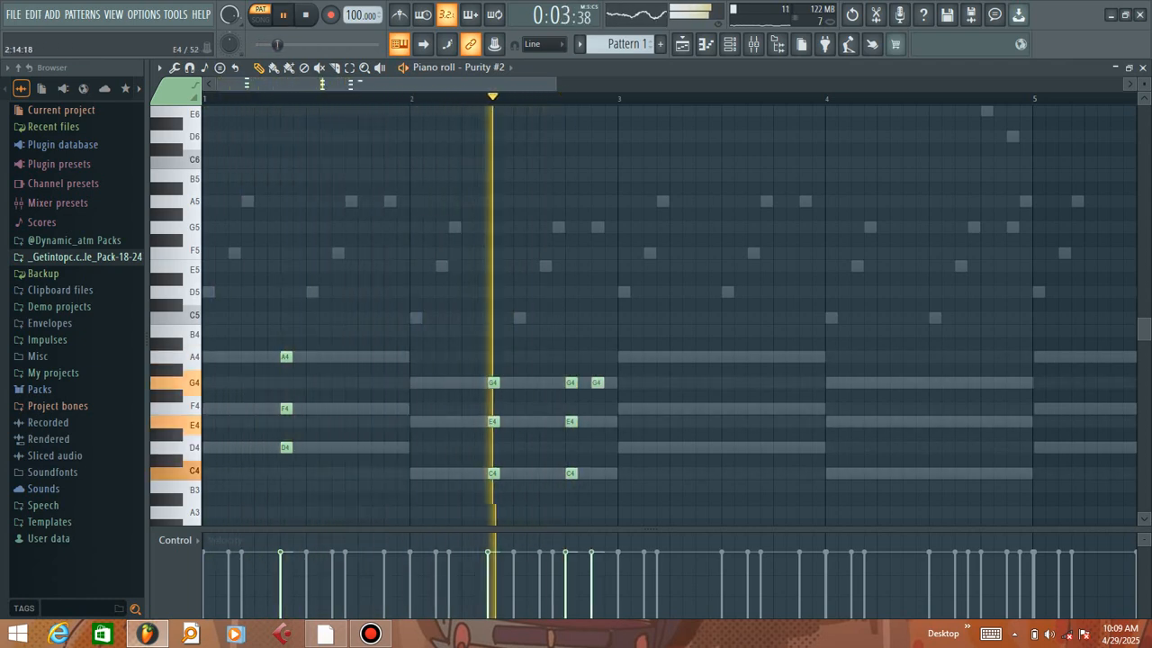
{"action": "left_click", "coordinate": [610, 473]}
{"action": "key", "text": "space"}
{"action": "key", "text": "space"}
{"action": "left_click", "coordinate": [596, 472]}
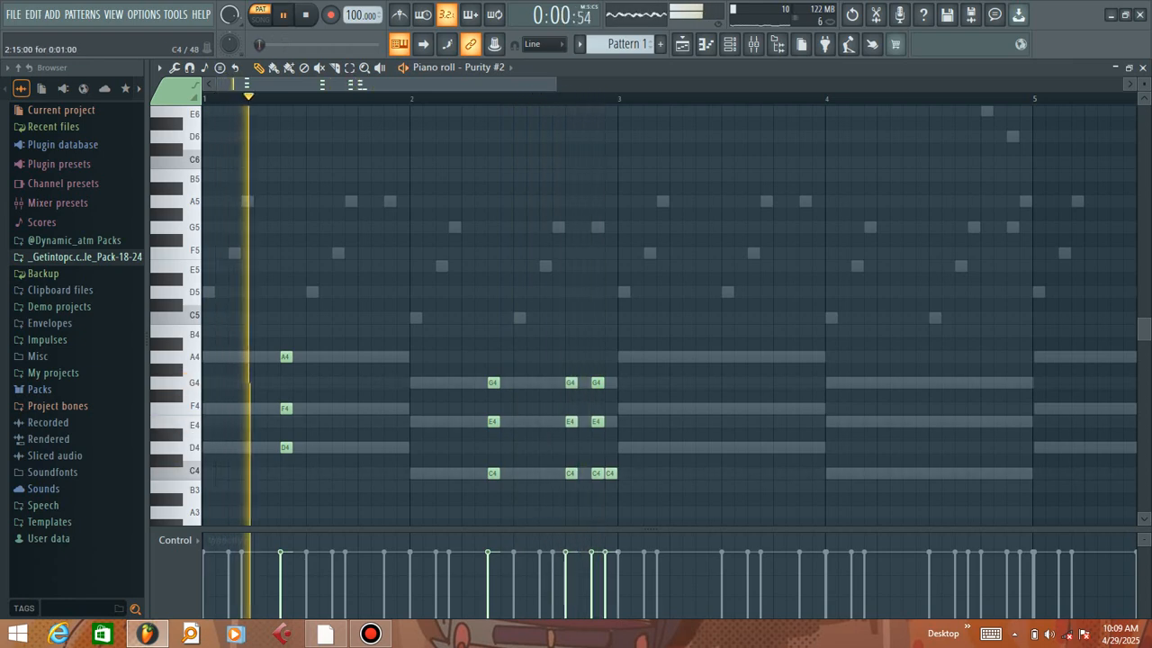
{"action": "right_click", "coordinate": [608, 472]}
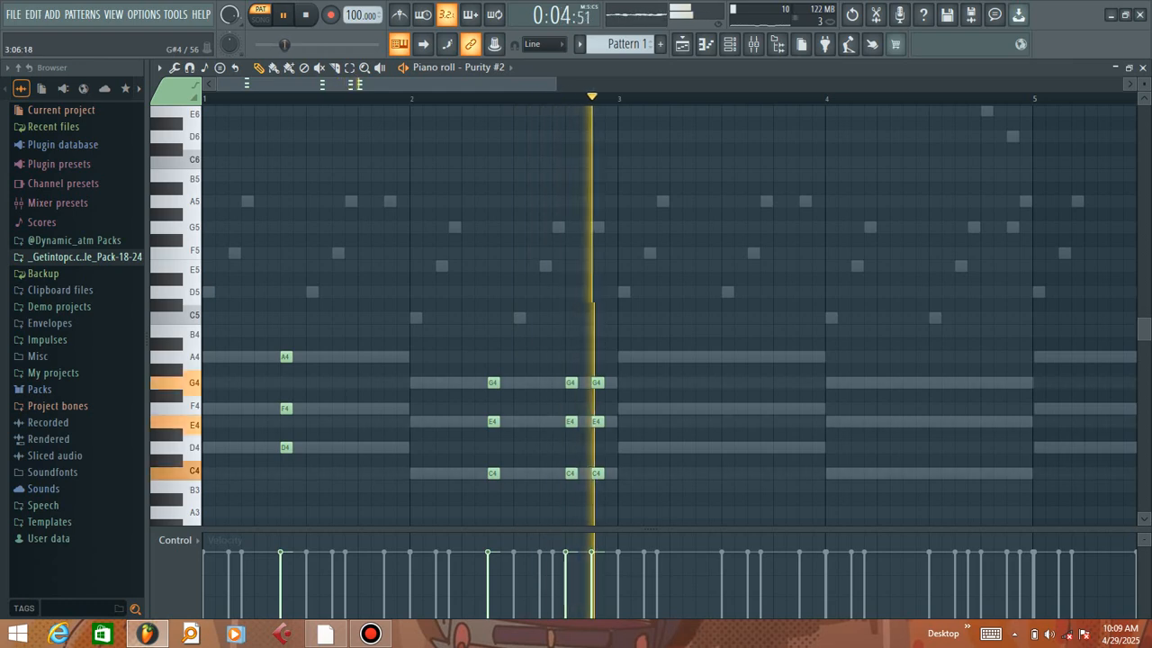
Place a short A4, F4 and D4 chord on step 7 of bar 3 and delete the stray A4 after it
{"action": "left_click", "coordinate": [701, 408]}
{"action": "left_click", "coordinate": [701, 447]}
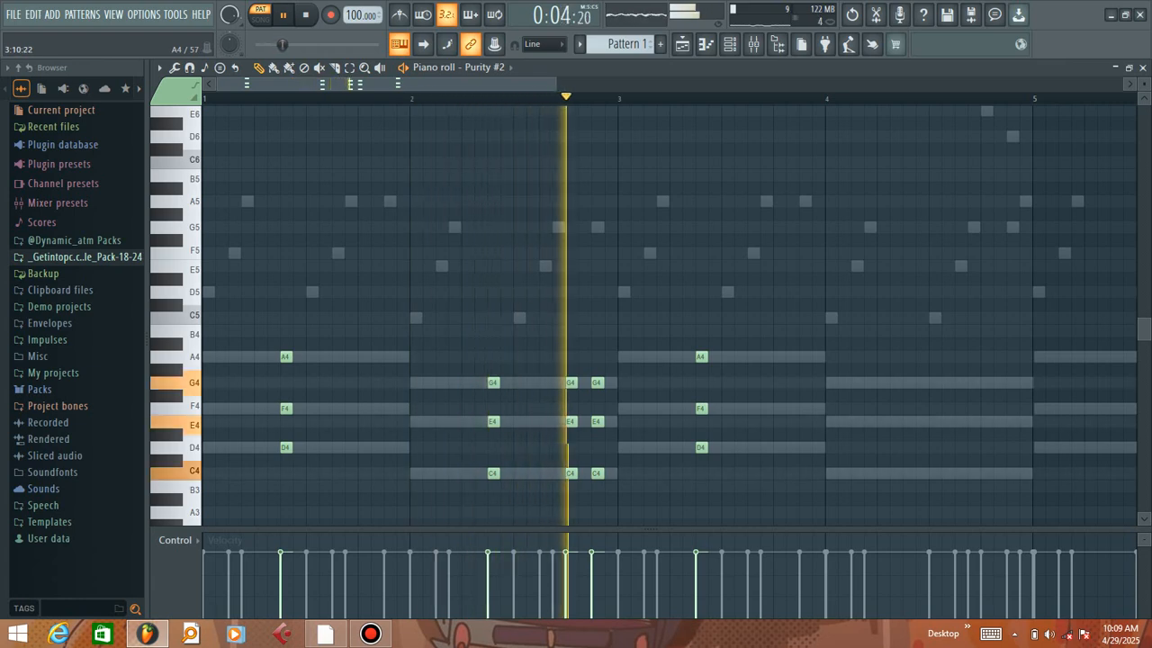
{"action": "left_click", "coordinate": [753, 358]}
{"action": "right_click", "coordinate": [754, 357]}
Place a short G4, E4 and C4 chord on step 7 of bar 4 and replay the pattern from the start
{"action": "left_click", "coordinate": [908, 383]}
{"action": "left_click", "coordinate": [908, 422]}
{"action": "left_click", "coordinate": [909, 473]}
{"action": "key", "text": "space"}
{"action": "key", "text": "space"}
Add short G4, E4 and C4 chords on steps 13 and 15 of bar 4
{"action": "scroll", "coordinate": [807, 99], "scroll_direction": "down", "scroll_amount": 1}
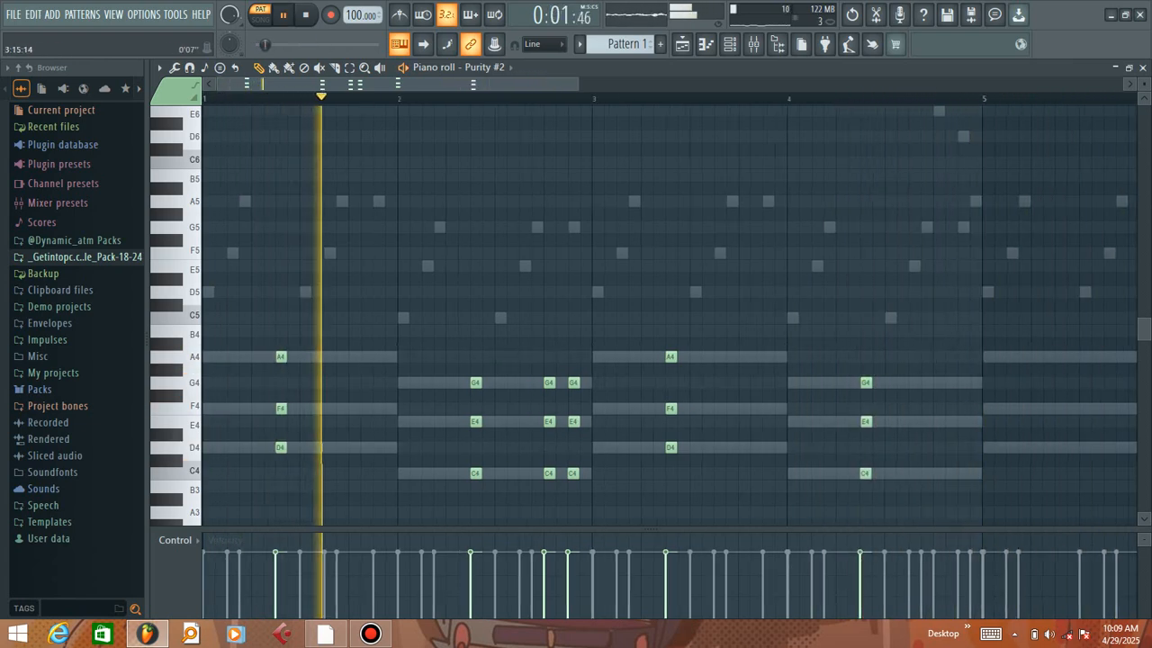
{"action": "scroll", "coordinate": [807, 99], "scroll_direction": "down", "scroll_amount": 1}
{"action": "left_click", "coordinate": [893, 384]}
{"action": "left_click", "coordinate": [893, 423]}
{"action": "left_click", "coordinate": [893, 473]}
{"action": "left_click", "coordinate": [916, 383]}
{"action": "left_click", "coordinate": [915, 423]}
{"action": "left_click", "coordinate": [915, 474]}
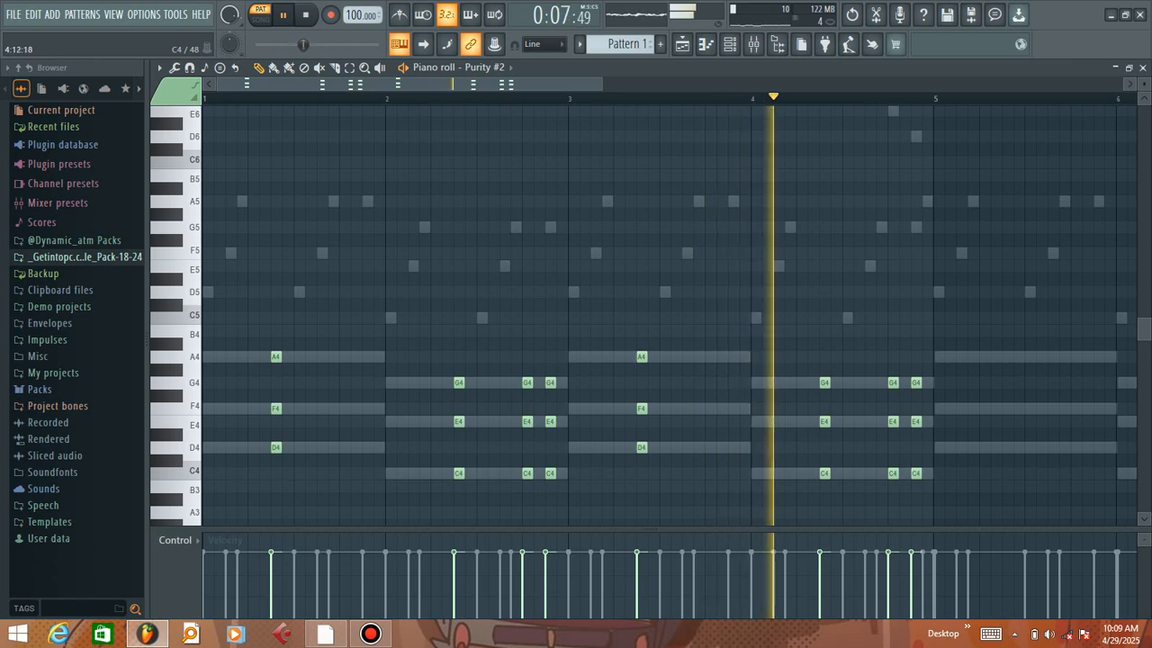
Transpose all the Purity #2 notes up one octave and replay the pattern from the start
{"action": "key", "text": "ctrl+Up"}
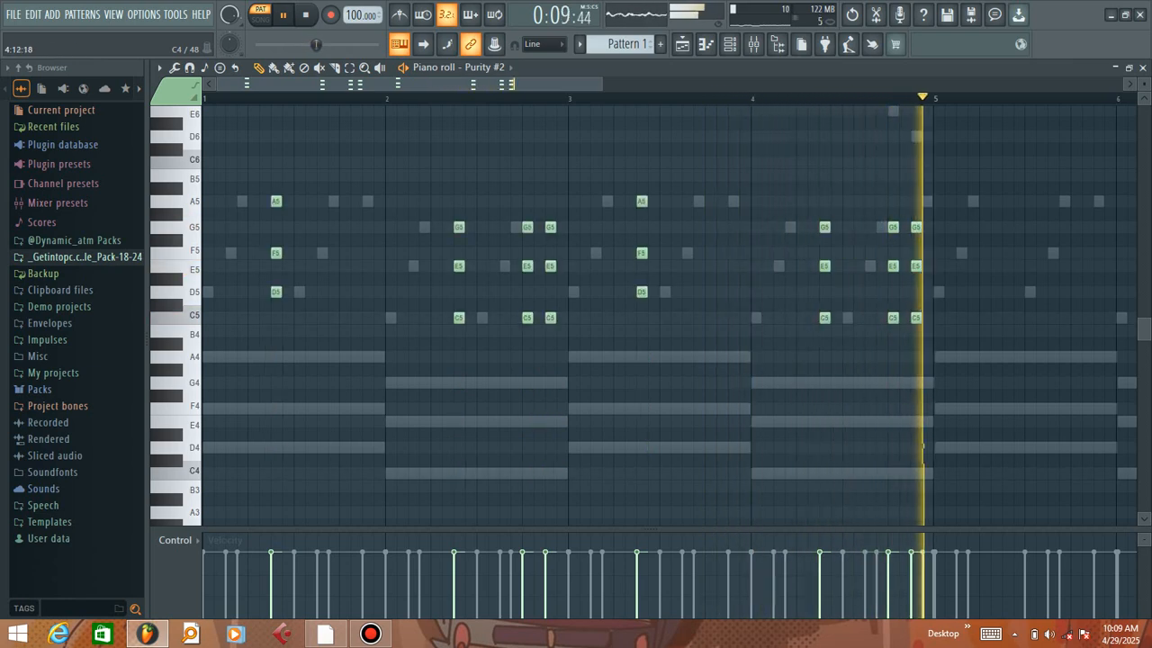
{"action": "key", "text": "space"}
{"action": "key", "text": "space"}
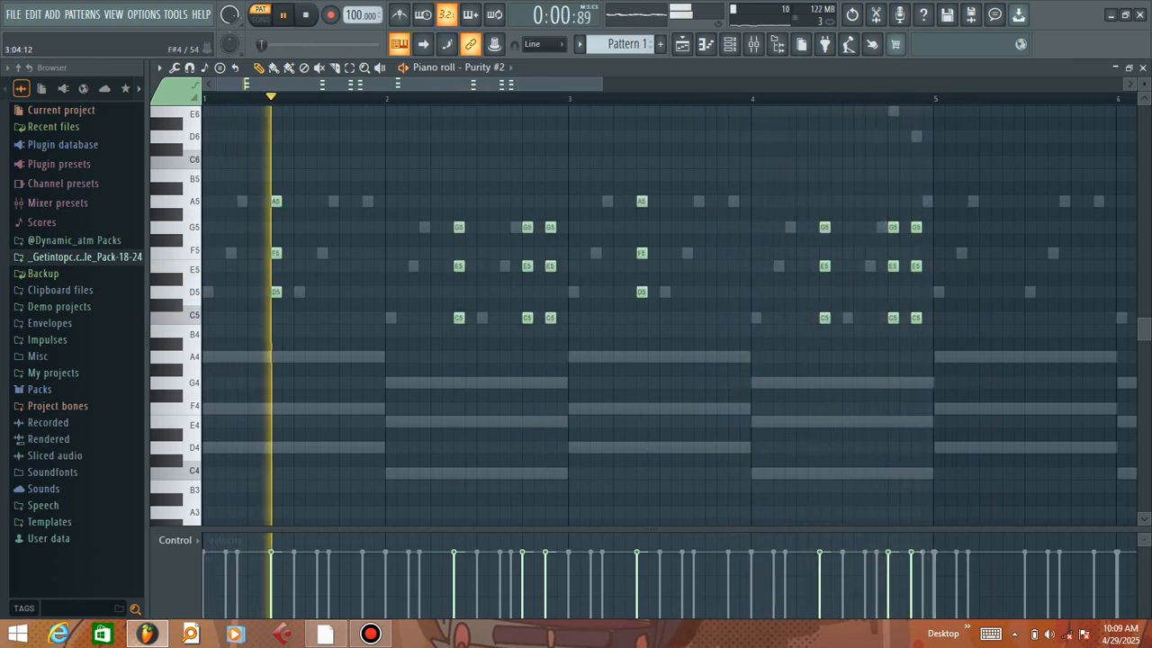
{"action": "scroll", "coordinate": [445, 98], "scroll_direction": "down", "scroll_amount": 1}
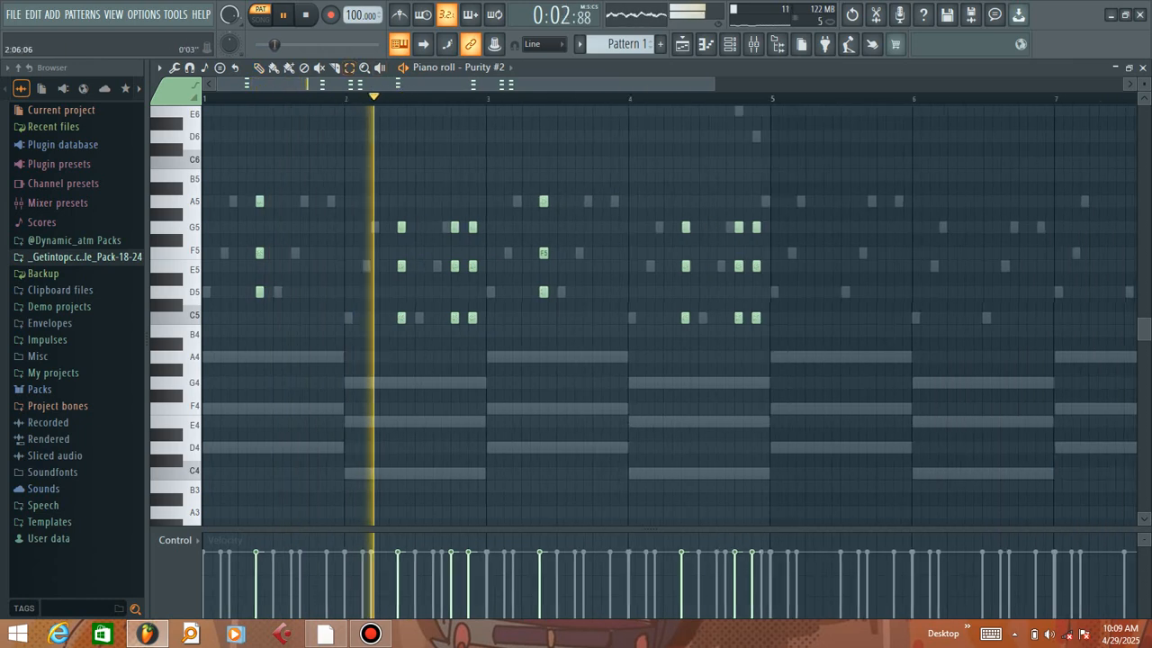
{"action": "scroll", "coordinate": [445, 99], "scroll_direction": "down", "scroll_amount": 1}
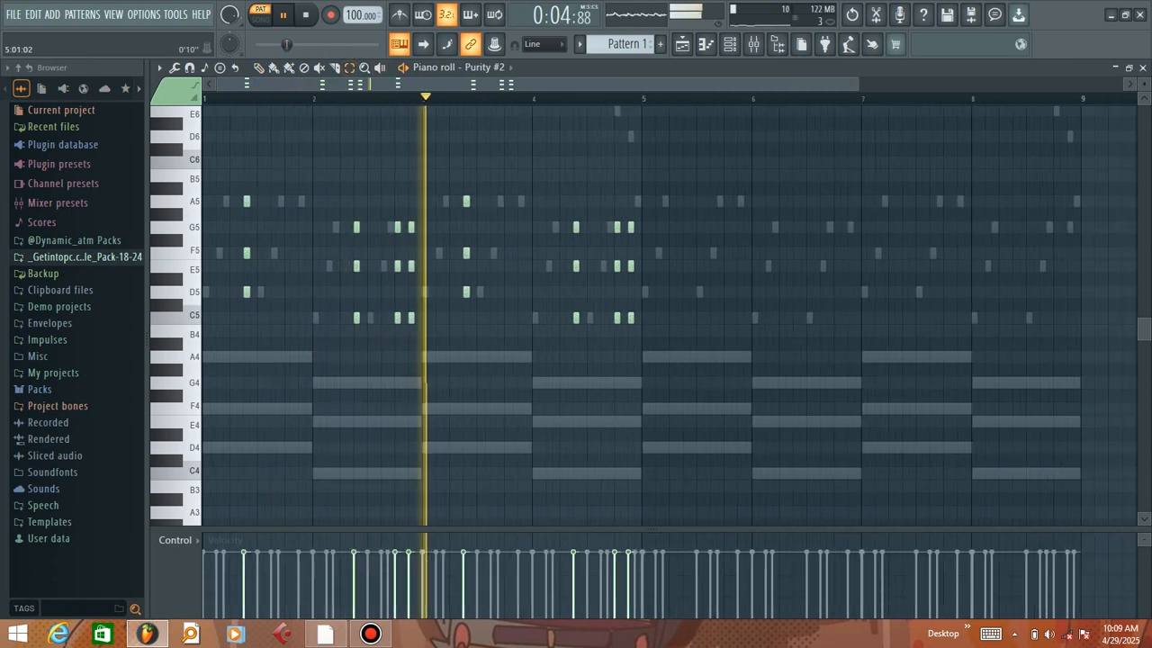
Duplicate all the Purity #2 chord stabs into bars 5 to 8 and close the piano roll
{"action": "key", "text": "ctrl+a"}
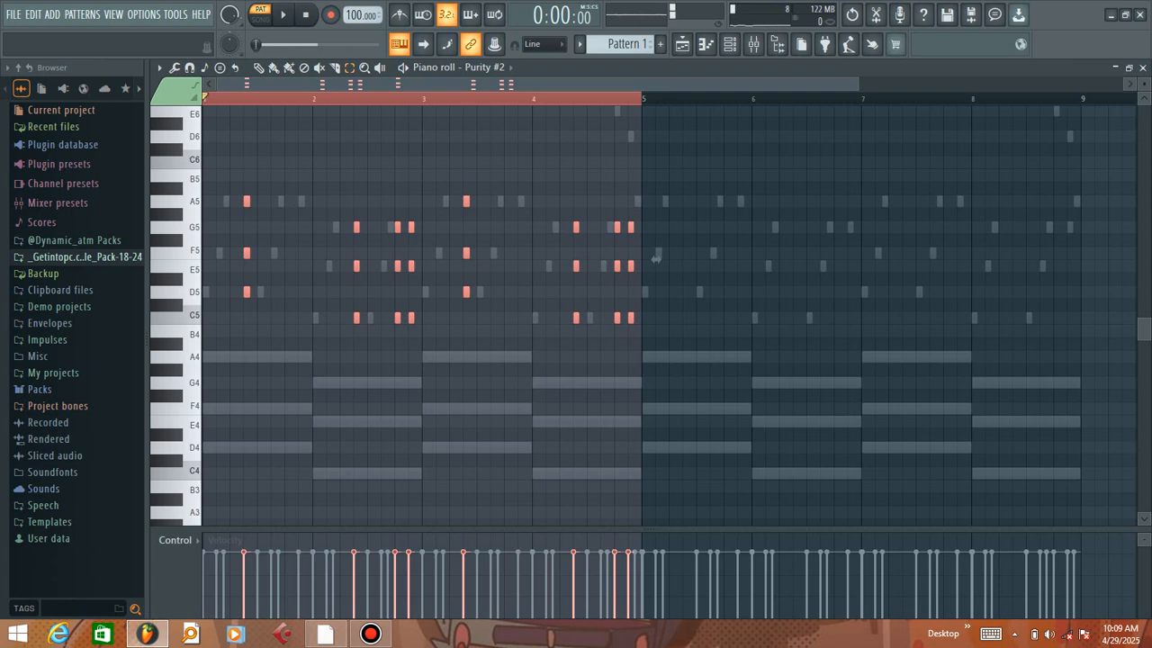
{"action": "key", "text": "ctrl+b"}
{"action": "key", "text": "ctrl+d"}
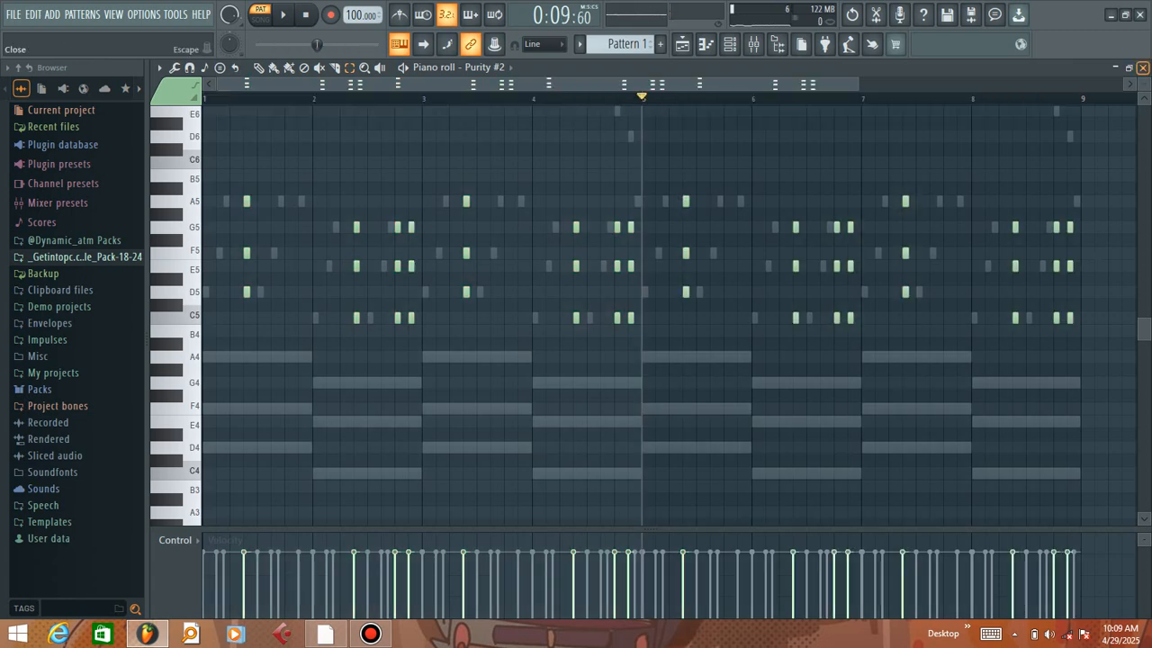
{"action": "left_click", "coordinate": [1142, 68]}
{"action": "left_click", "coordinate": [689, 134]}
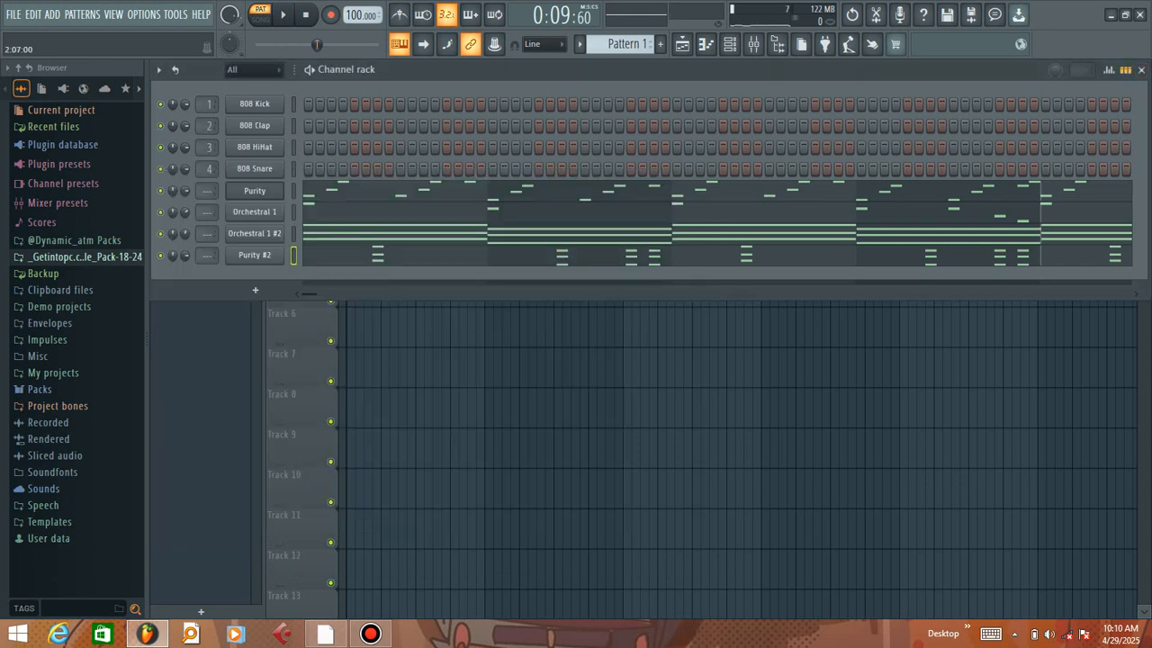
Preview the 14. AfroBeats DrumKit Col_Drum Loop_[100_bpm] from the Zee Afro pack and place it on playlist Track 2 at bar 1
{"action": "left_click", "coordinate": [683, 44]}
{"action": "key", "text": "space"}
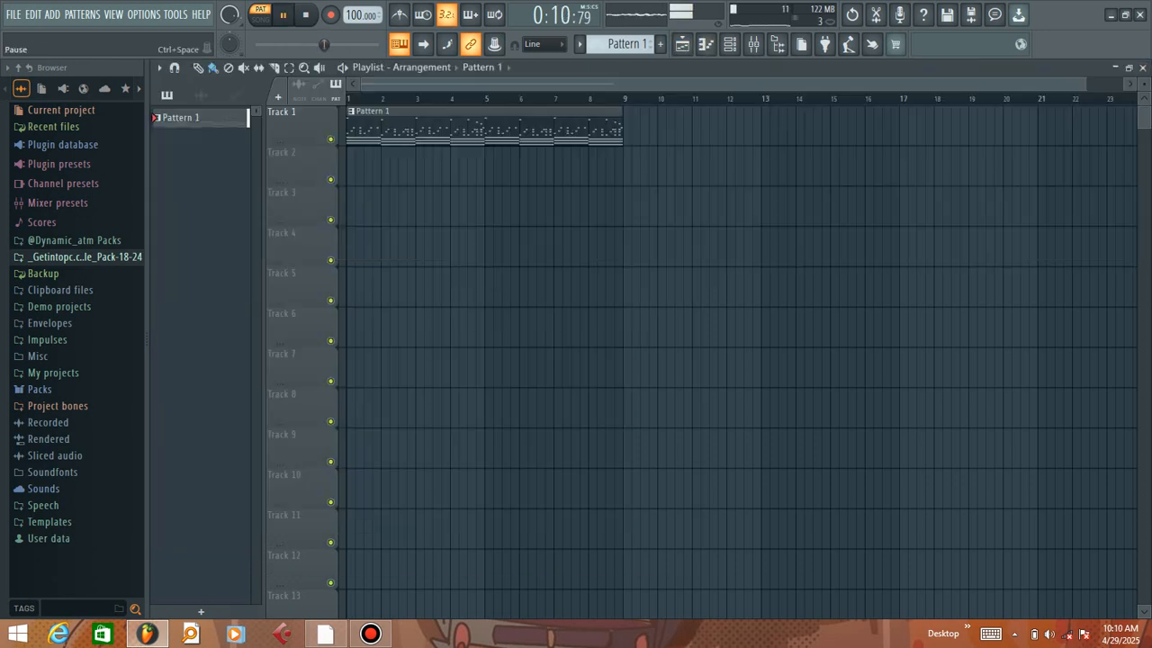
{"action": "left_click", "coordinate": [74, 240]}
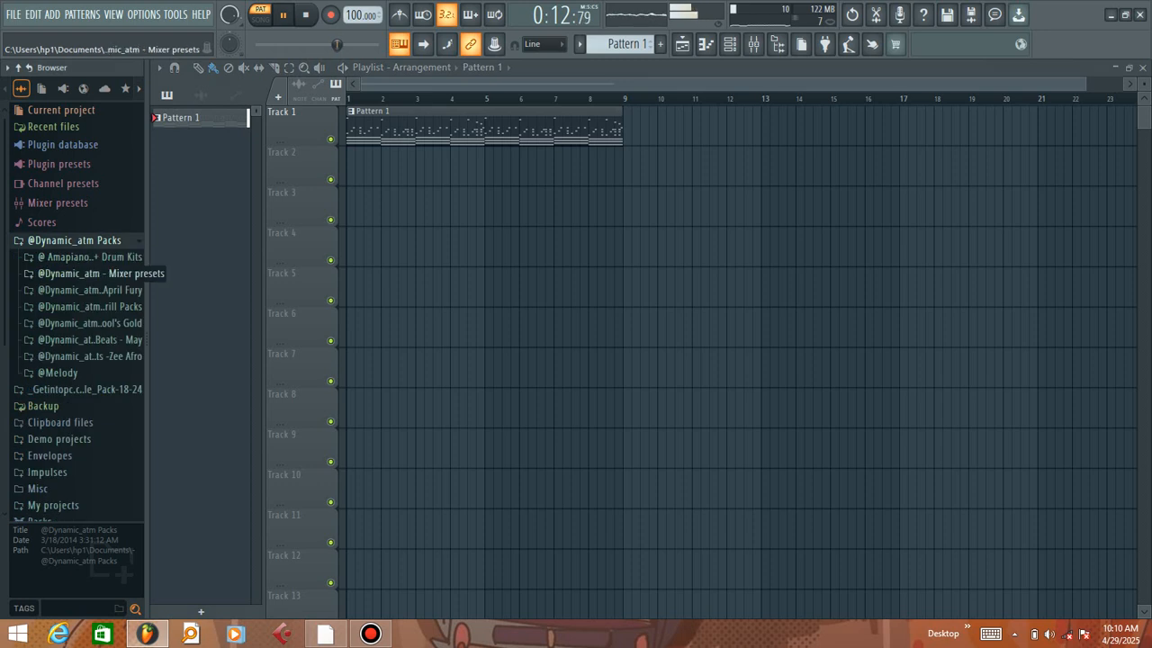
{"action": "left_click", "coordinate": [90, 357]}
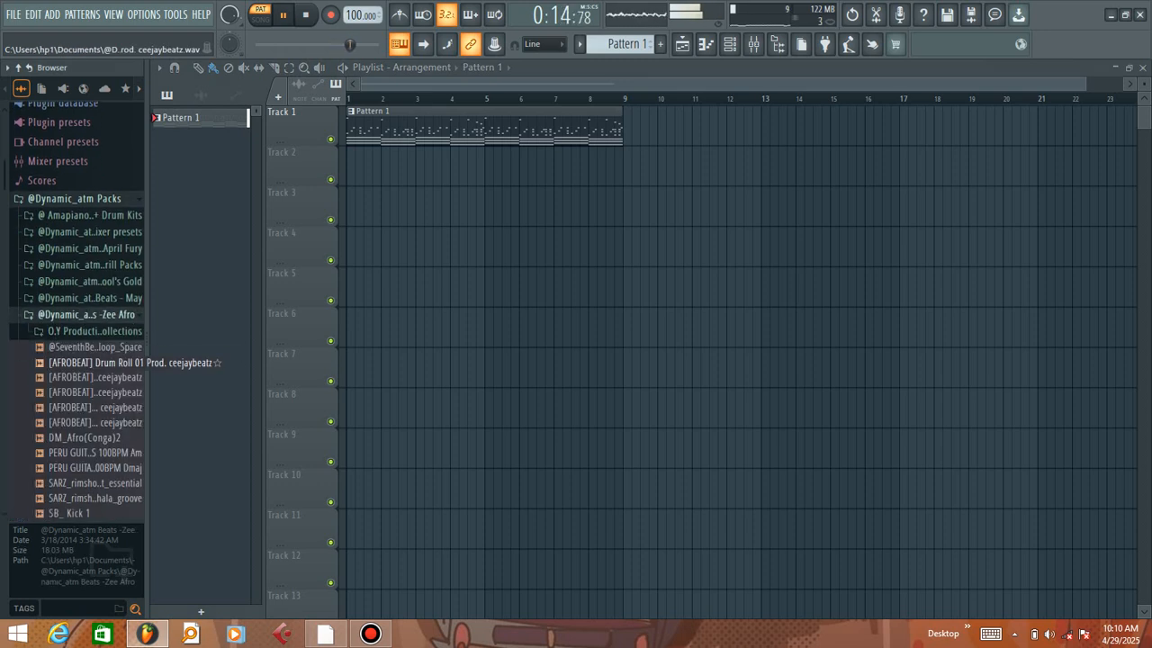
{"action": "left_click", "coordinate": [90, 331]}
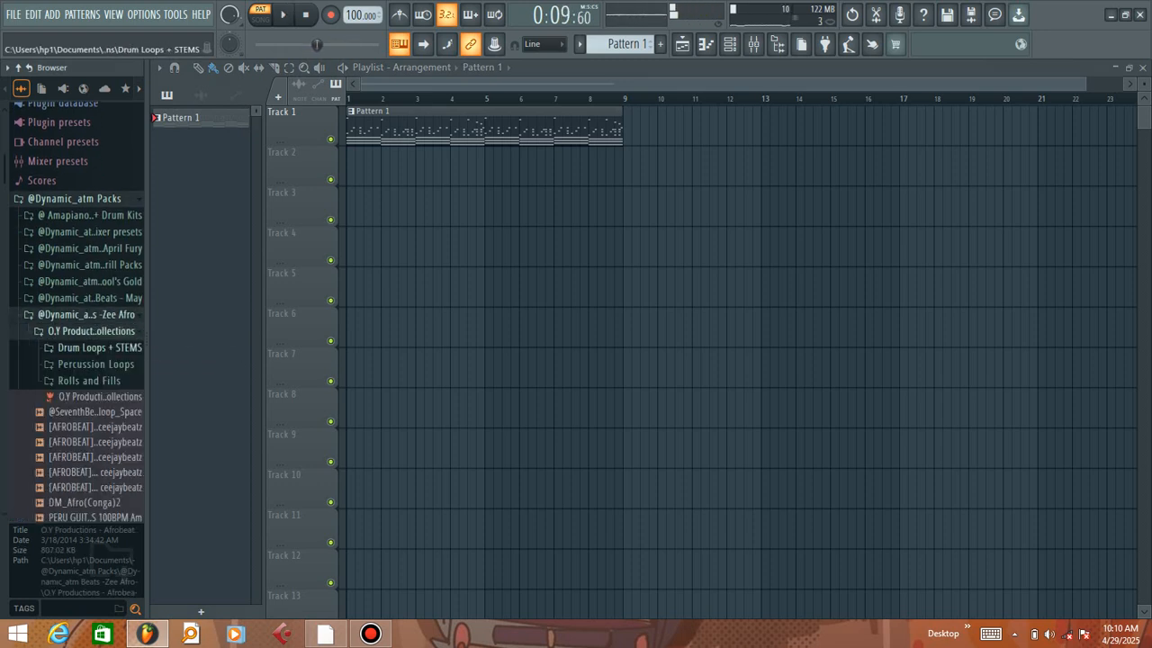
{"action": "left_click", "coordinate": [99, 348]}
{"action": "left_click", "coordinate": [135, 339]}
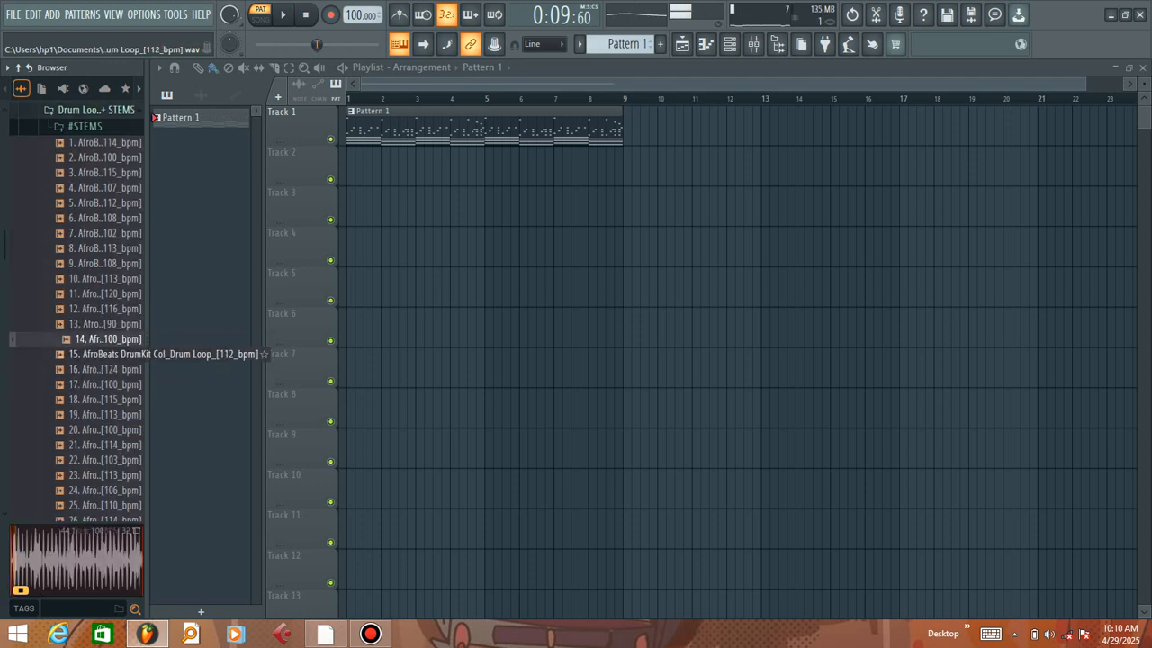
{"action": "left_click_drag", "start_coordinate": [135, 338], "coordinate": [378, 167]}
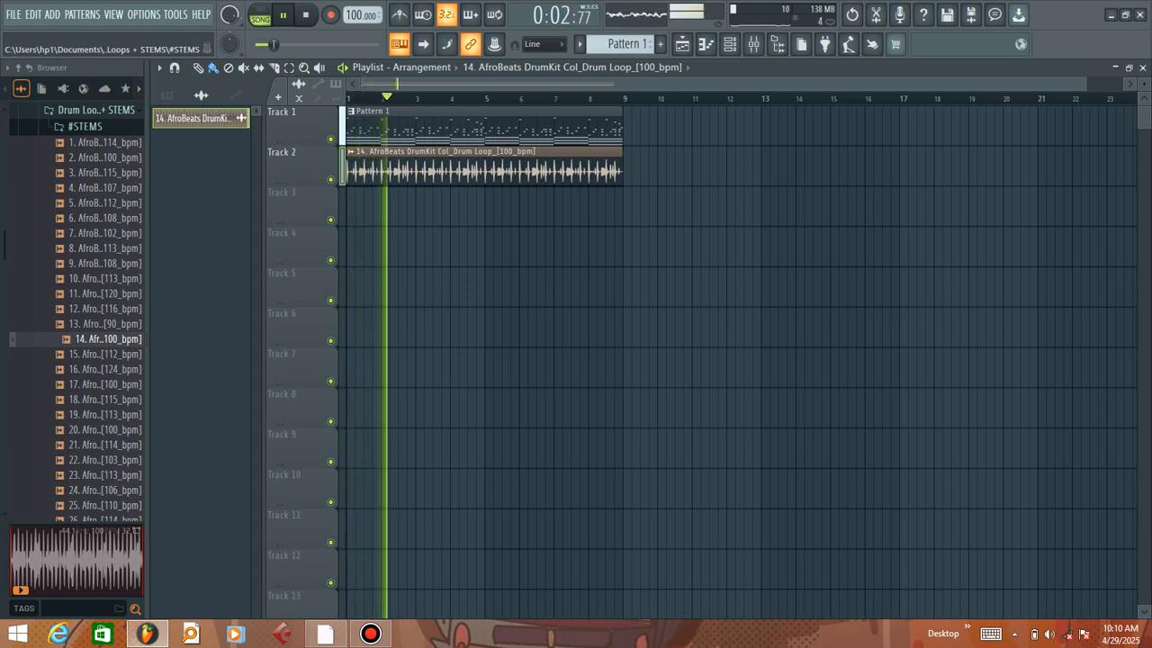
Look through the Rolls and Fills samples and collapse the Zee Afro pack in the browser
{"action": "left_click", "coordinate": [96, 111]}
{"action": "left_click", "coordinate": [89, 143]}
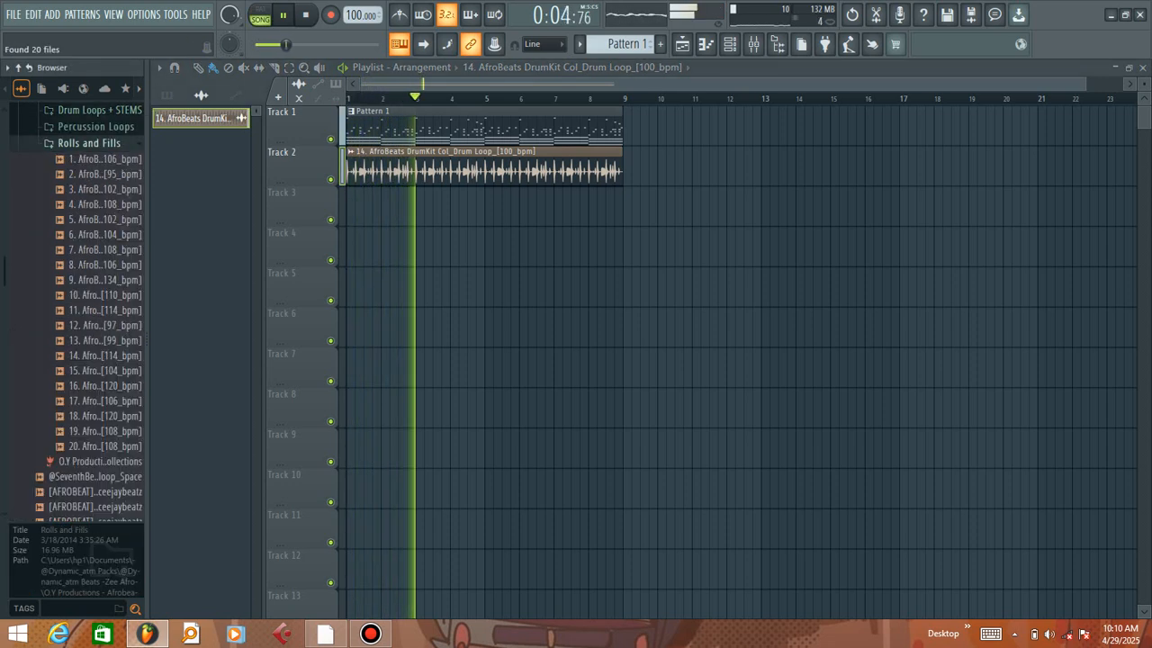
{"action": "scroll", "coordinate": [76, 306], "scroll_direction": "up", "scroll_amount": 4}
{"action": "left_click", "coordinate": [90, 259]}
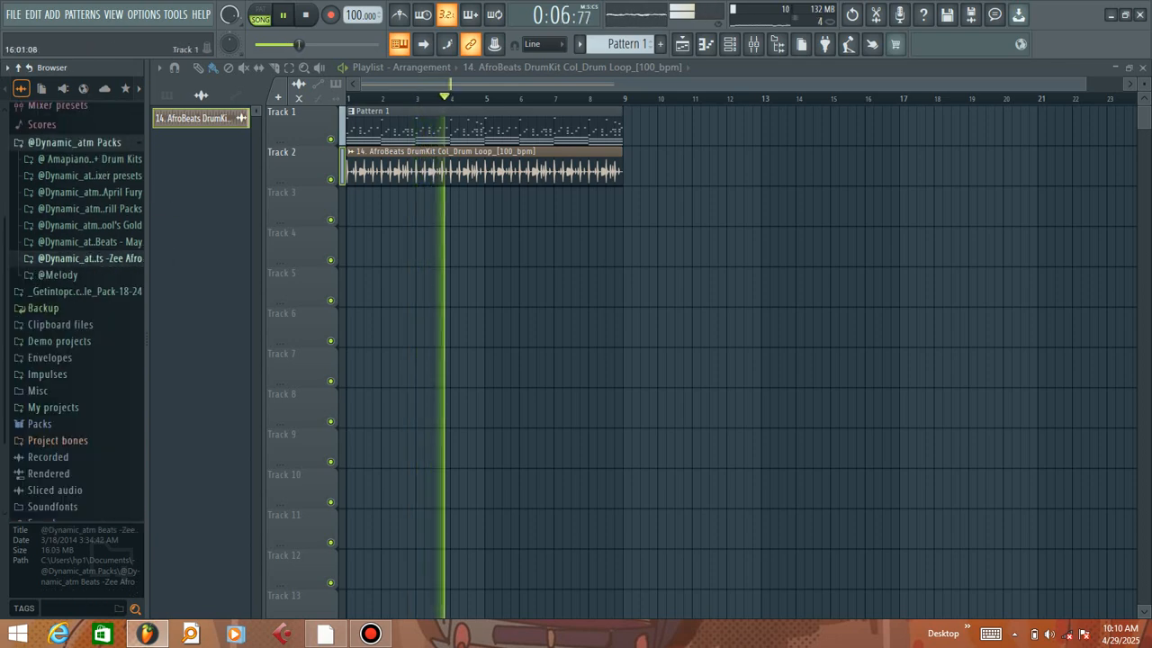
{"action": "left_click_drag", "start_coordinate": [1084, 84], "coordinate": [620, 83]}
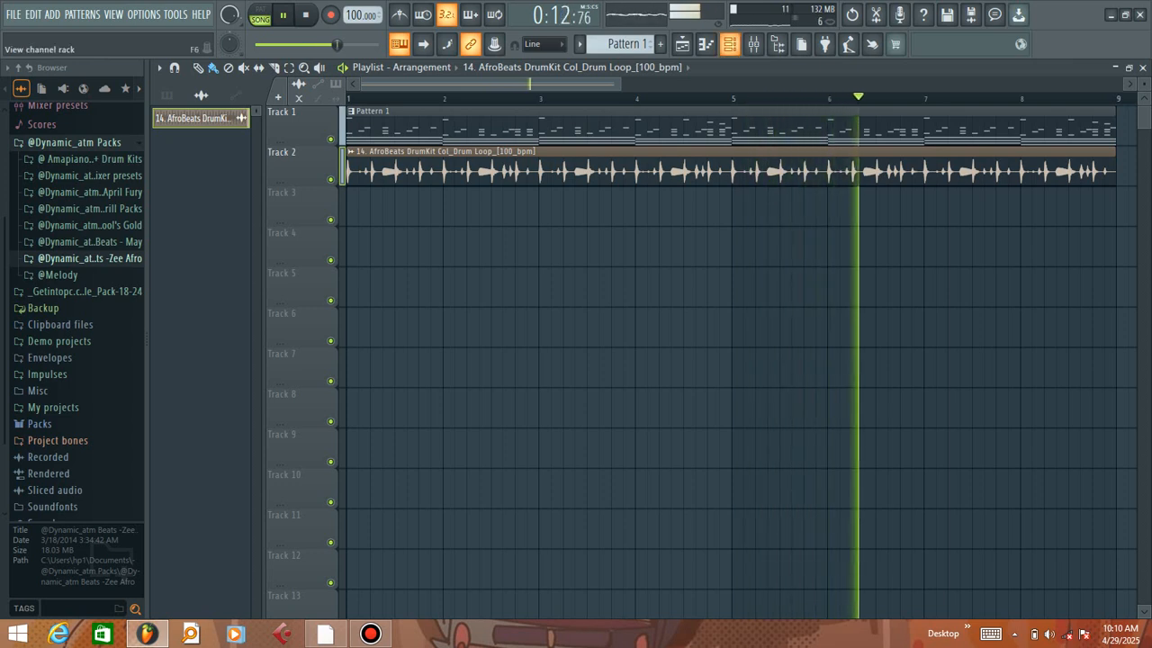
Show all channel groups in the channel rack and add another Purity instrument channel
{"action": "left_click", "coordinate": [730, 45]}
{"action": "left_click", "coordinate": [254, 70]}
{"action": "left_click", "coordinate": [233, 85]}
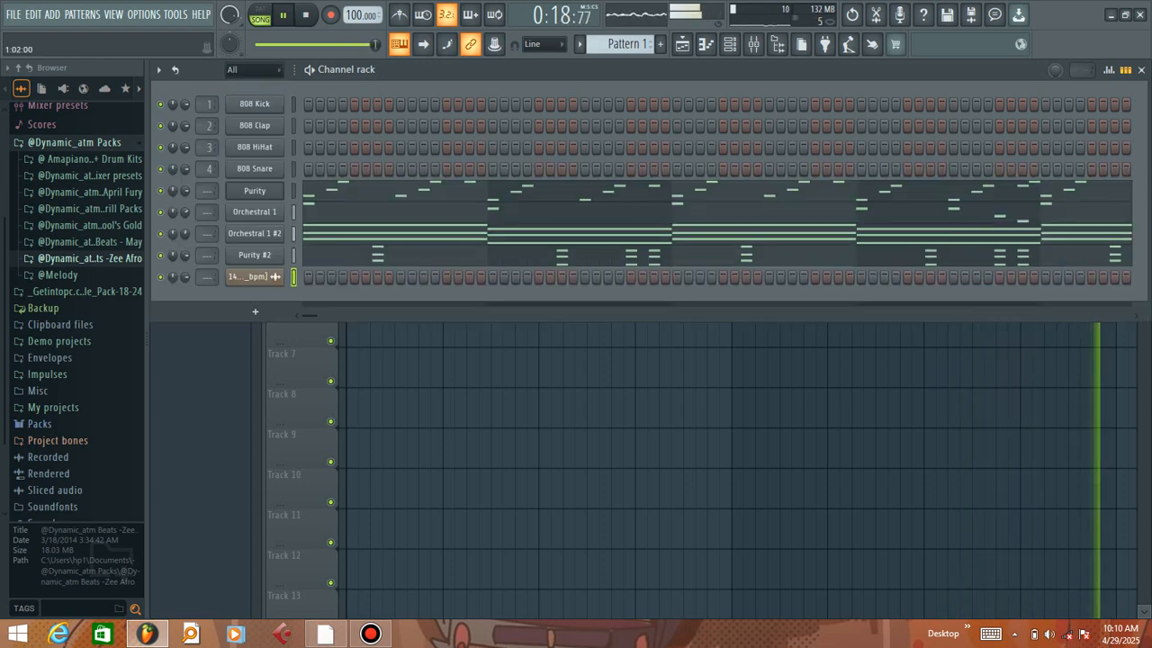
{"action": "left_click", "coordinate": [255, 311]}
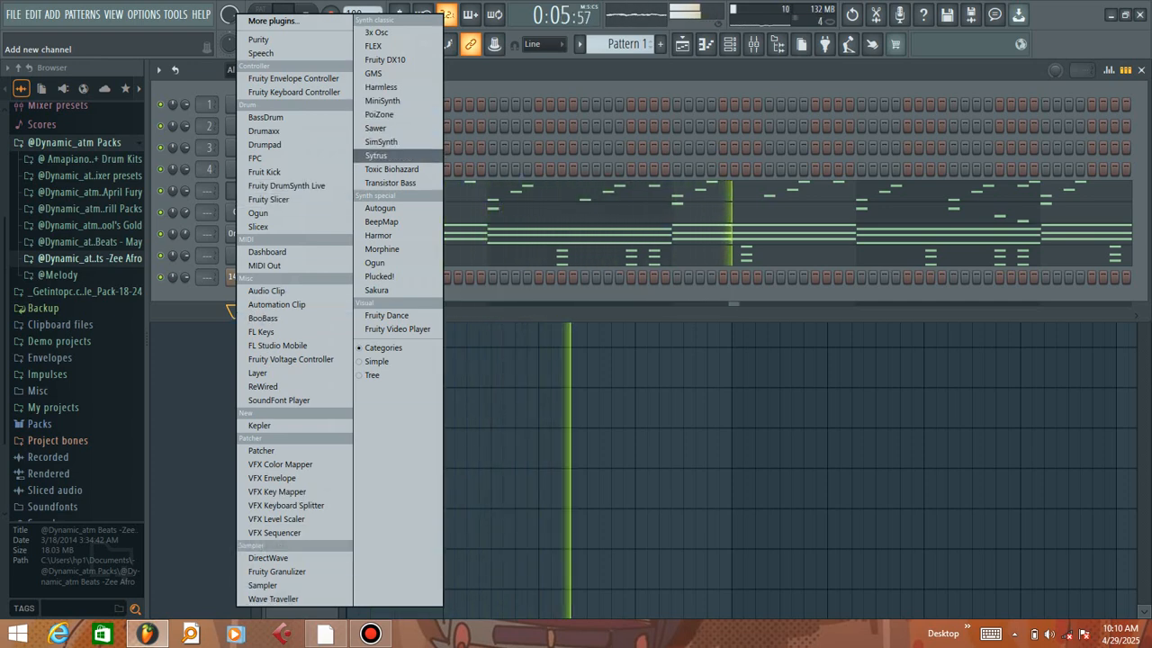
{"action": "left_click", "coordinate": [261, 39]}
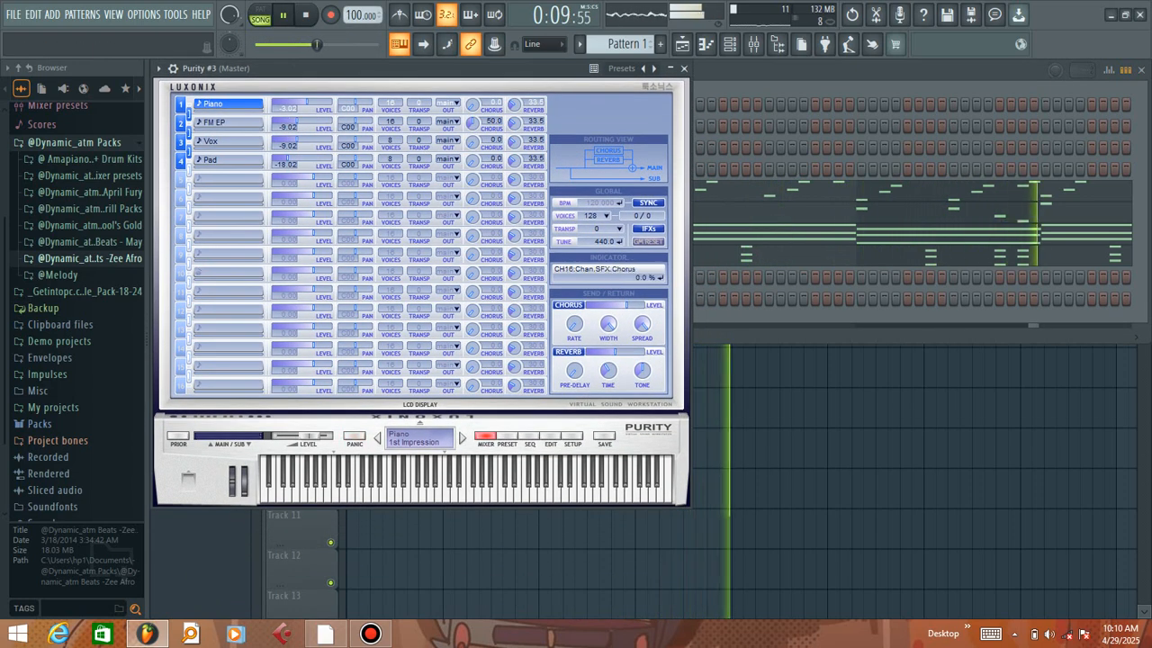
Load the Slow 5th preset from the Lead Synth category in Purity #3
{"action": "left_click", "coordinate": [506, 436]}
{"action": "left_click", "coordinate": [626, 244]}
{"action": "left_click", "coordinate": [627, 255]}
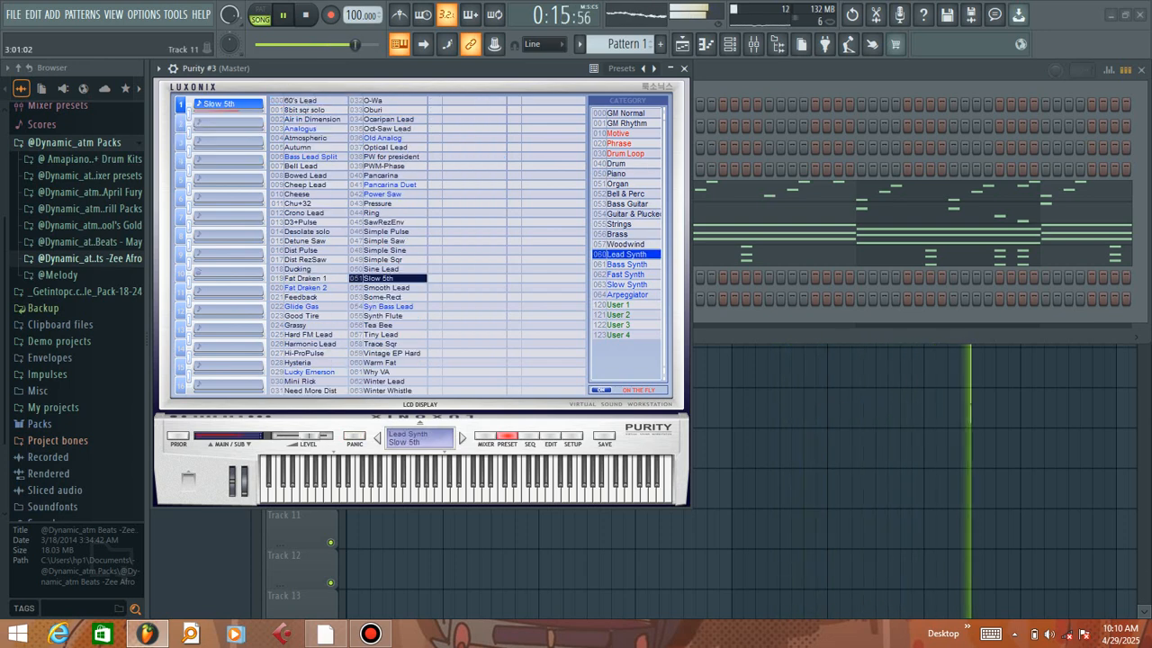
Place a short A4 on step 7 of bar 1 in the Purity #3 piano roll and raise it one octave
{"action": "left_click", "coordinate": [160, 69]}
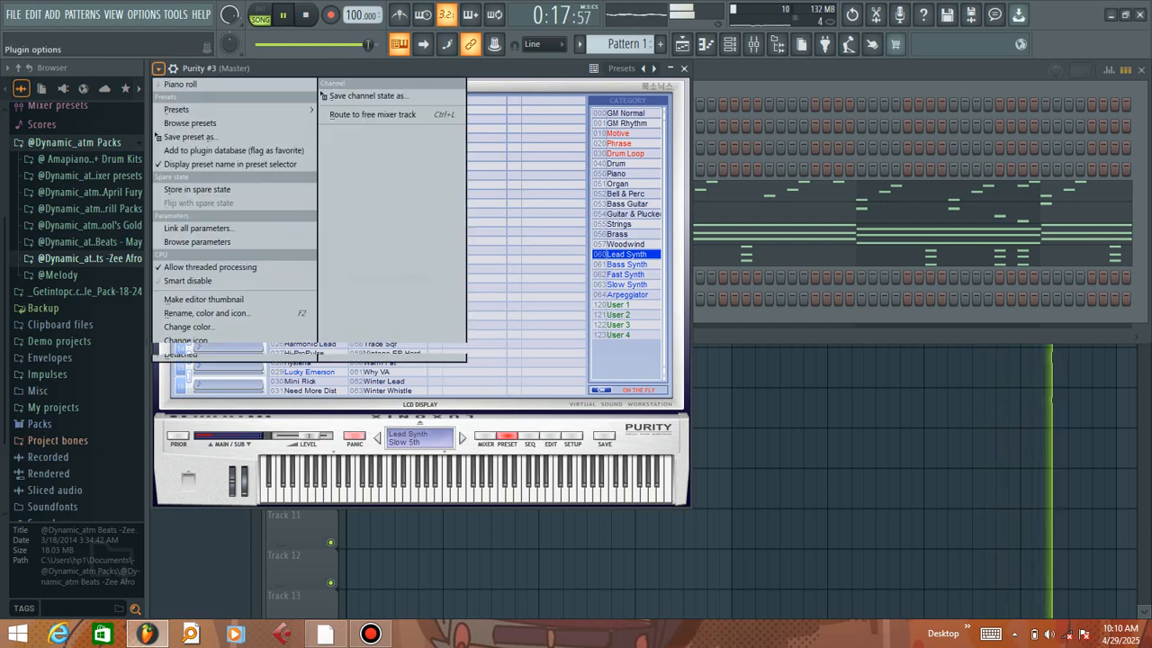
{"action": "left_click", "coordinate": [180, 84]}
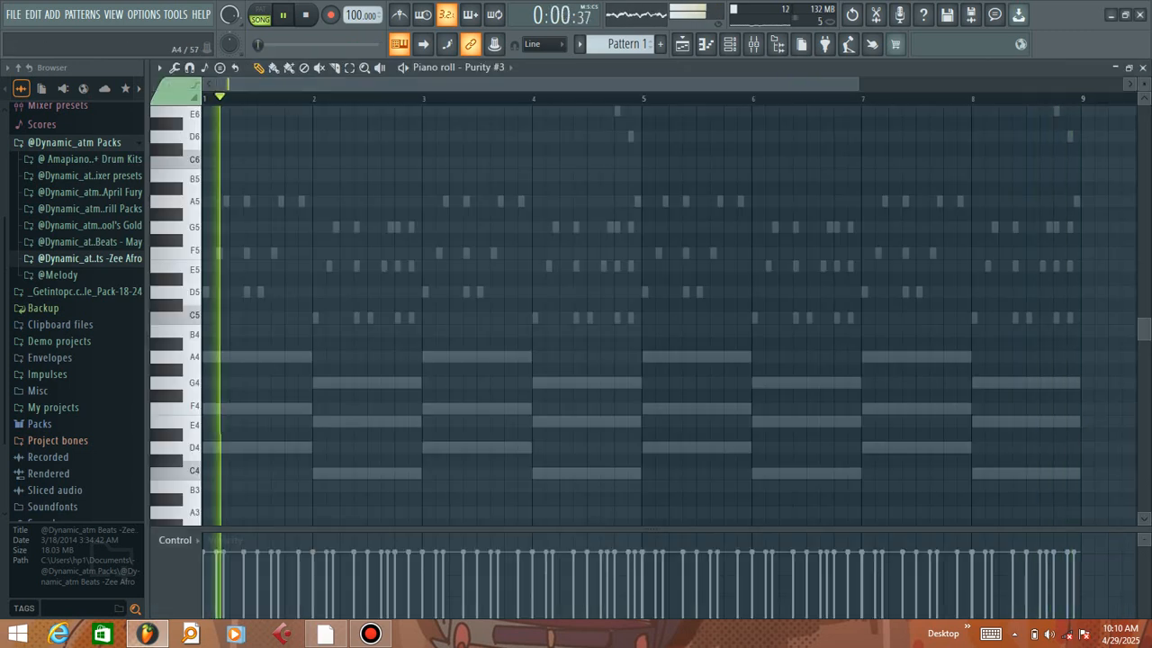
{"action": "left_click_drag", "start_coordinate": [856, 84], "coordinate": [508, 84]}
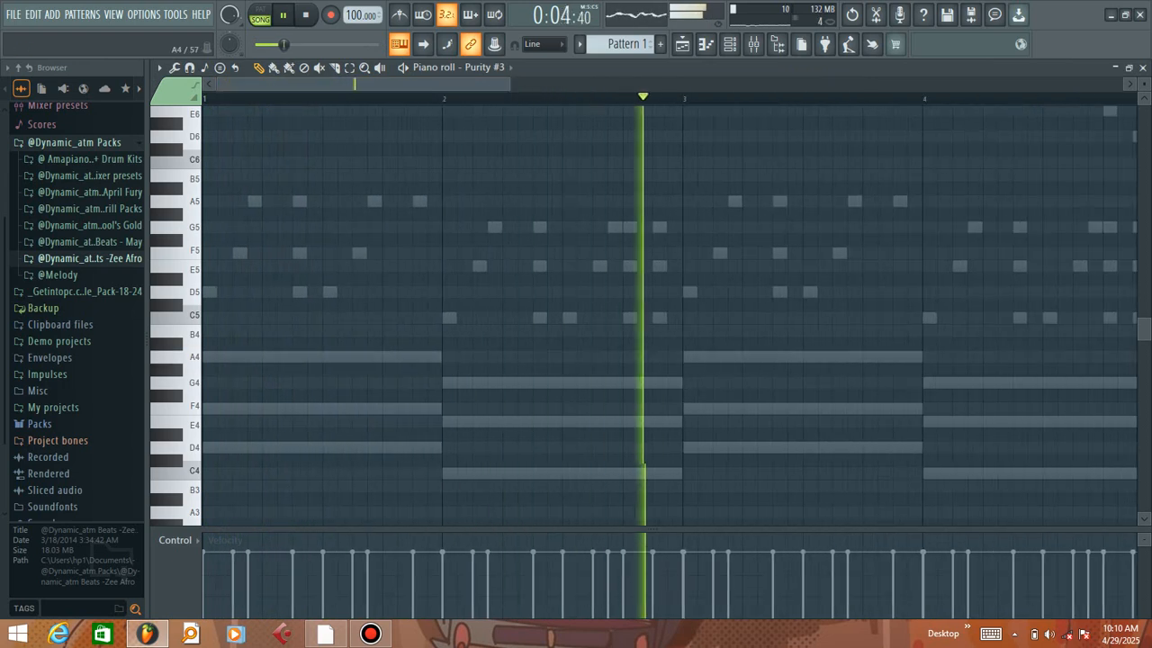
{"action": "key", "text": "space"}
{"action": "left_click", "coordinate": [299, 357]}
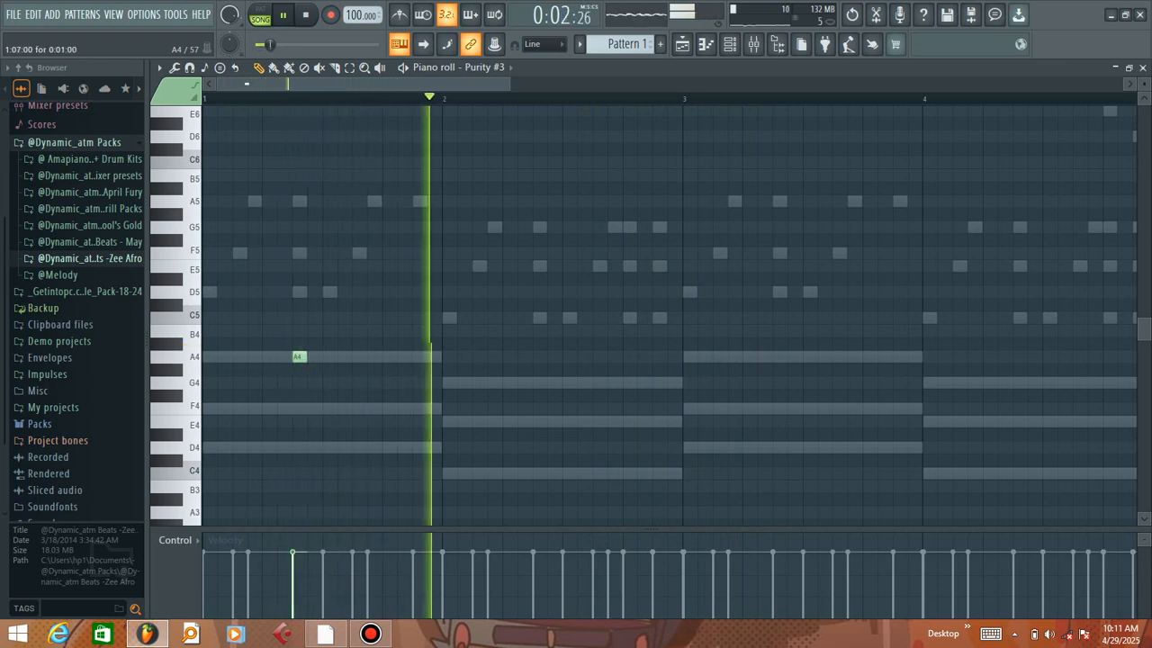
{"action": "key", "text": "space"}
{"action": "key", "text": "ctrl+Up"}
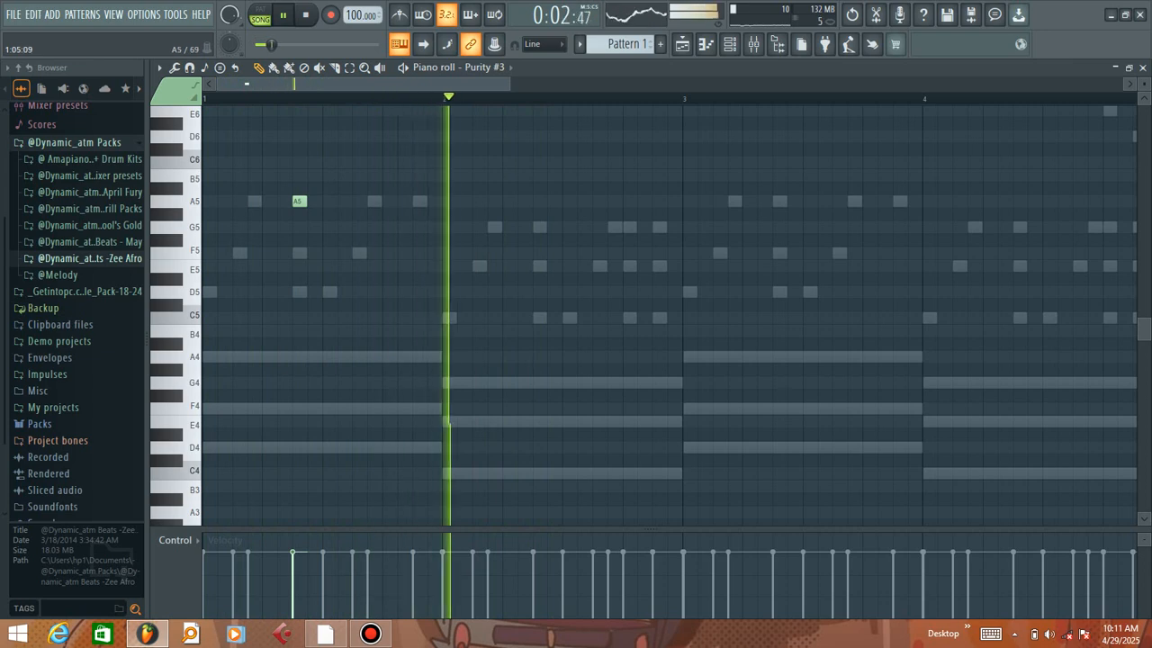
Load the Smooth Lead preset in Purity #3 and move its A5 note to the start of bar 1
{"action": "left_click", "coordinate": [730, 44]}
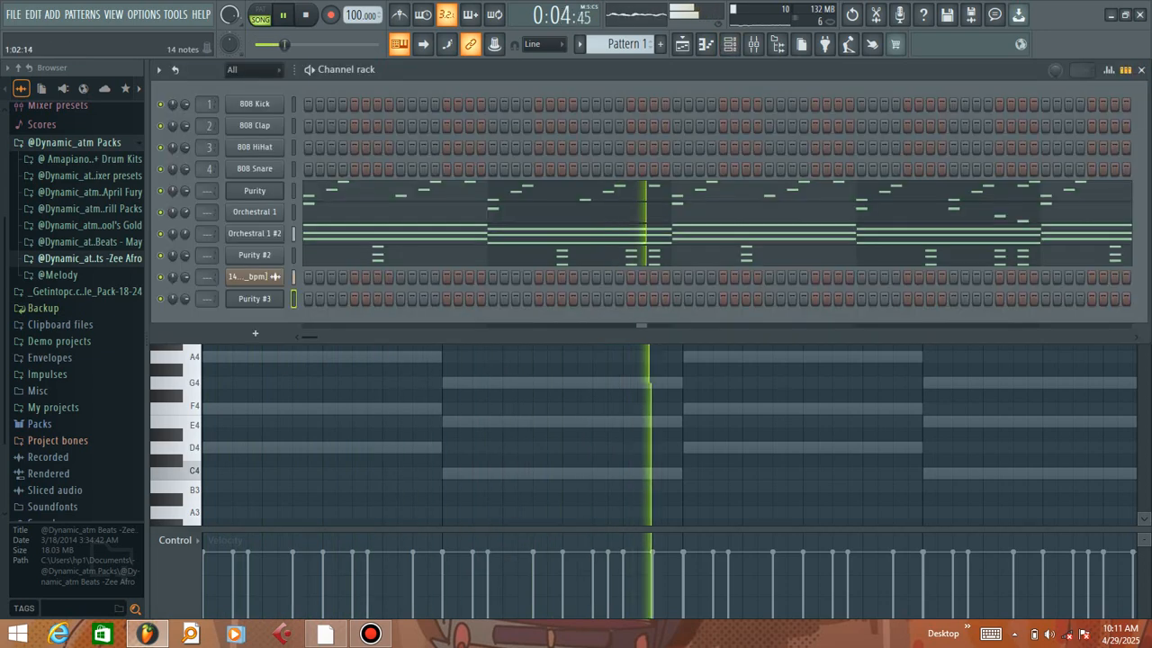
{"action": "left_click", "coordinate": [255, 298]}
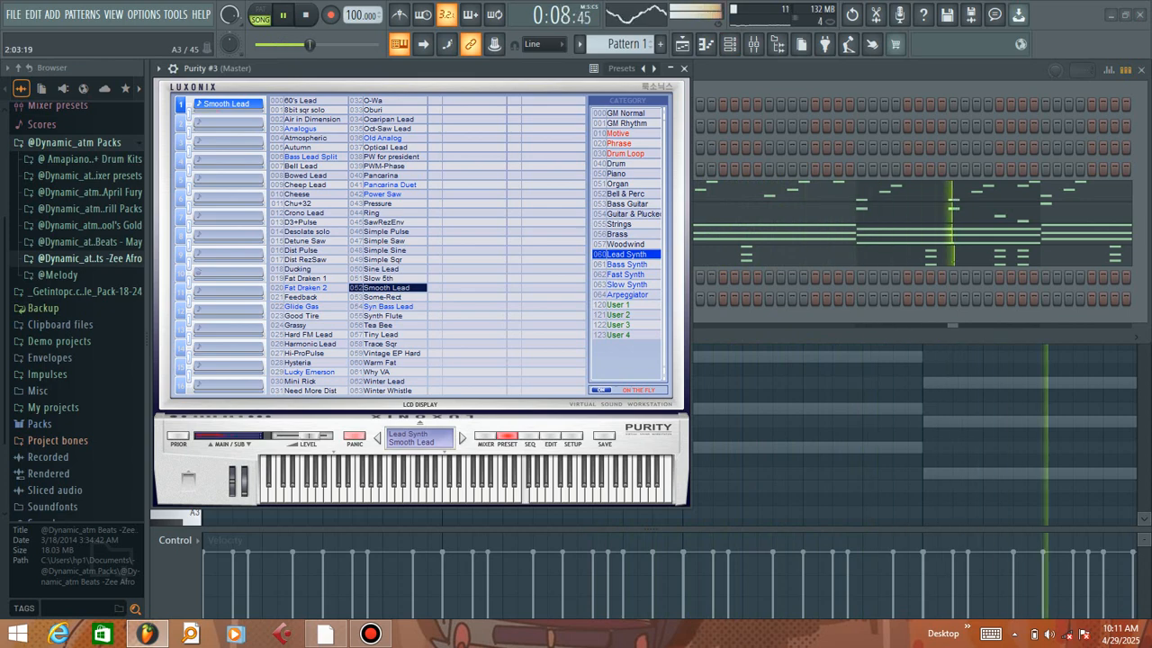
{"action": "left_click", "coordinate": [159, 68]}
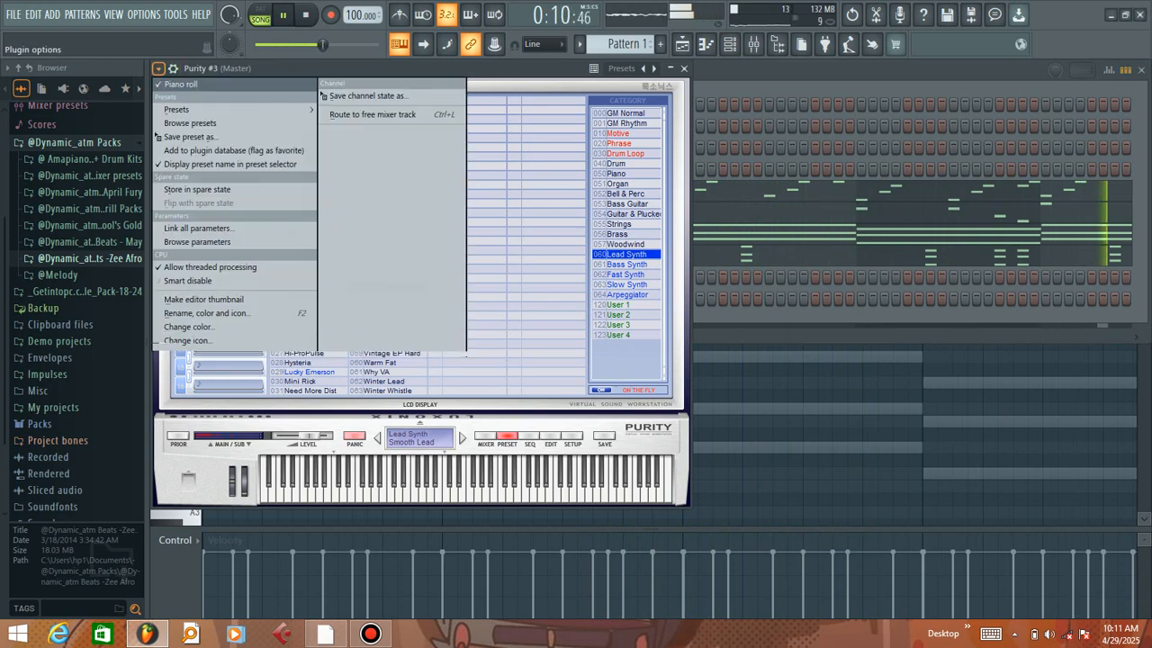
{"action": "left_click", "coordinate": [180, 85]}
{"action": "left_click", "coordinate": [160, 68]}
{"action": "left_click", "coordinate": [180, 84]}
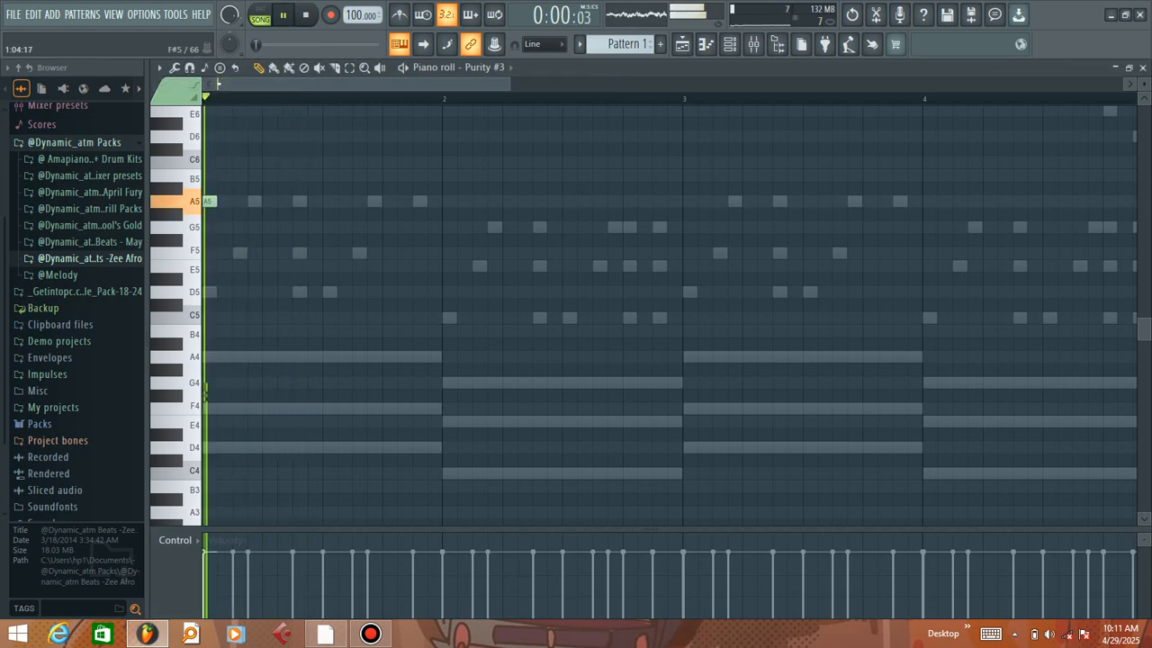
Place short lead notes C6 on step 4, D5 on step 9 and A5 on step 12 of bar 1, replaying the song
{"action": "key", "text": "space"}
{"action": "left_click_drag", "start_coordinate": [255, 225], "coordinate": [254, 162]}
{"action": "key", "text": "space"}
{"action": "key", "text": "space"}
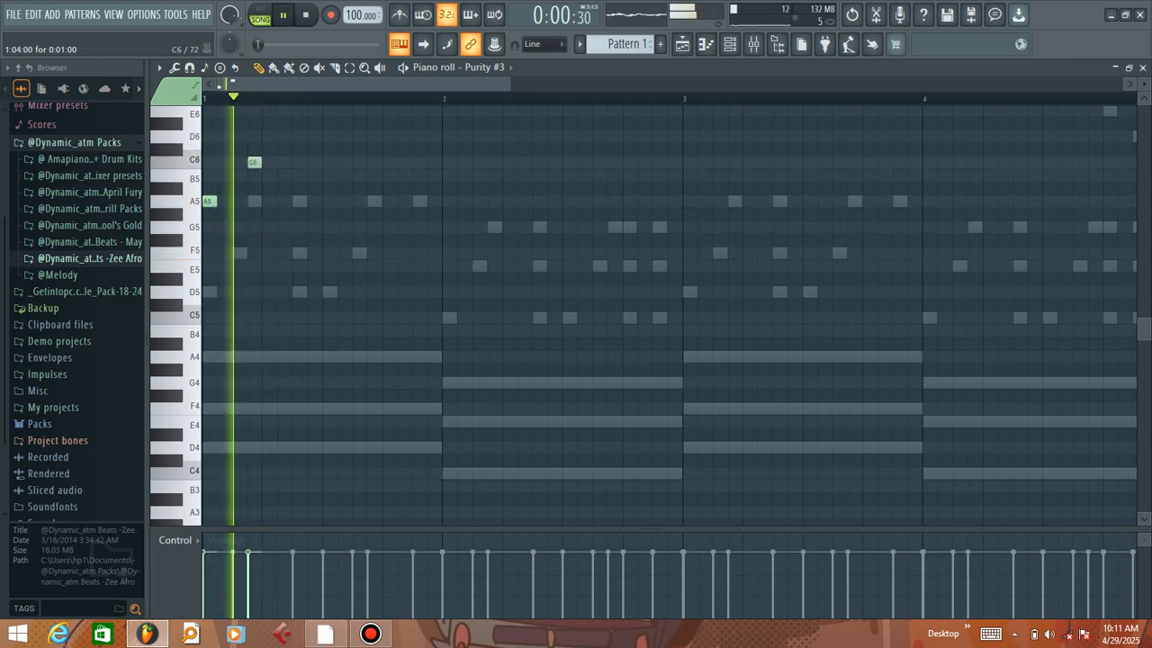
{"action": "key", "text": "space"}
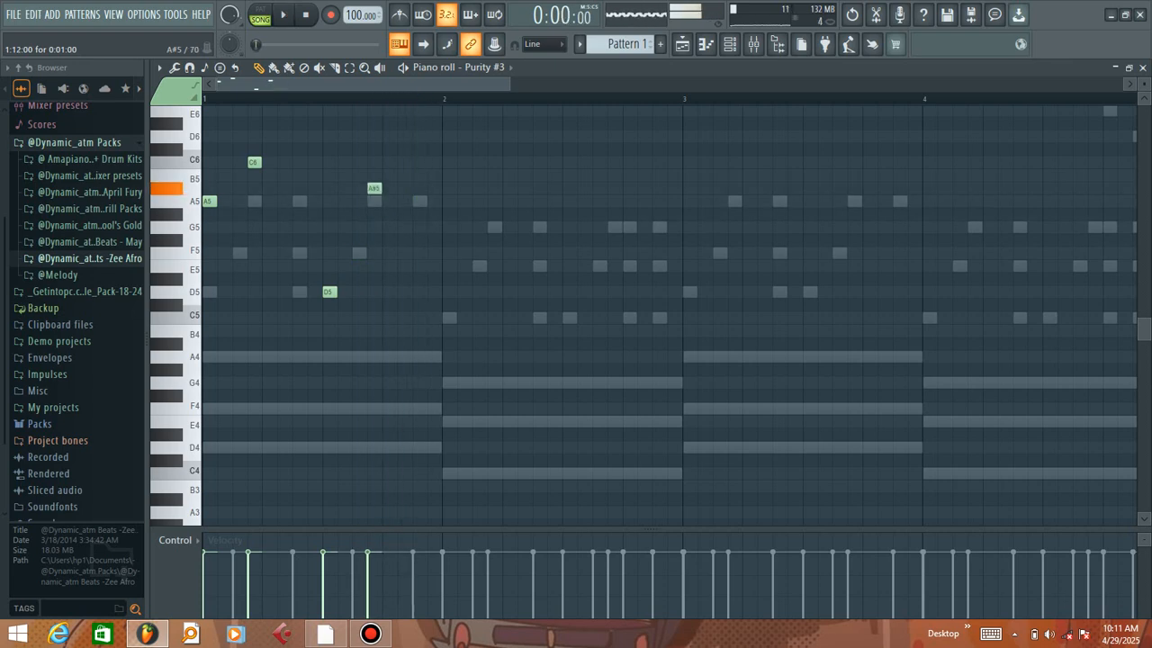
{"action": "key", "text": "space"}
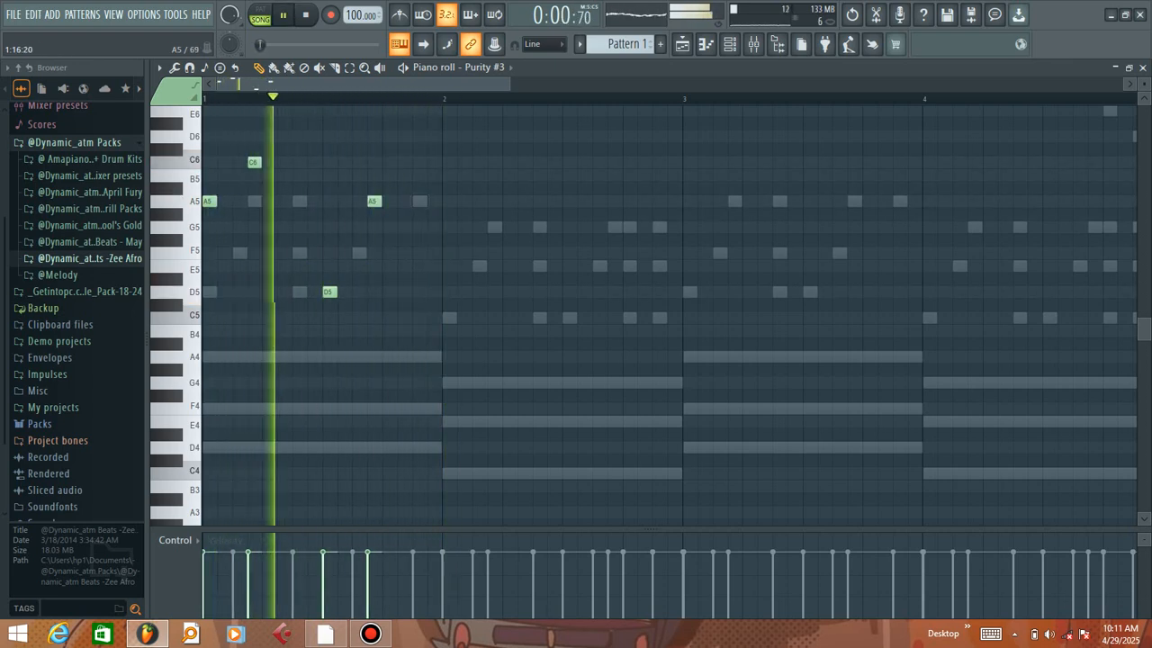
Place short lead notes D5 on step 1 and G5 on step 4 of bar 2, replaying the song
{"action": "left_click", "coordinate": [449, 202]}
{"action": "left_click", "coordinate": [478, 267]}
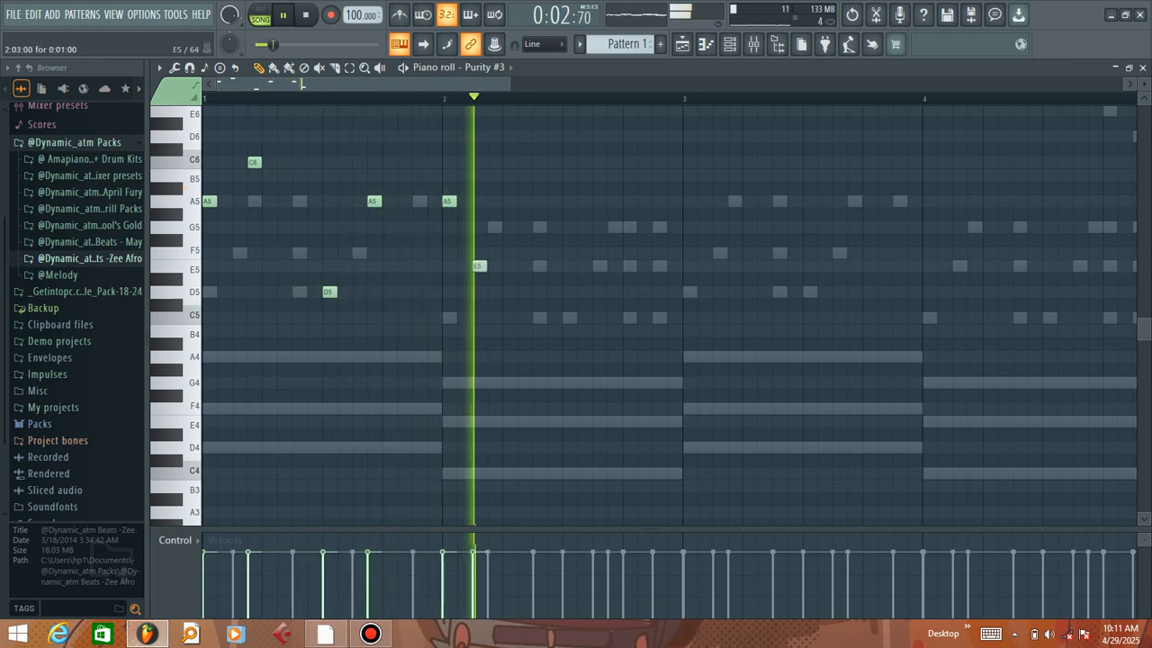
{"action": "key", "text": "space"}
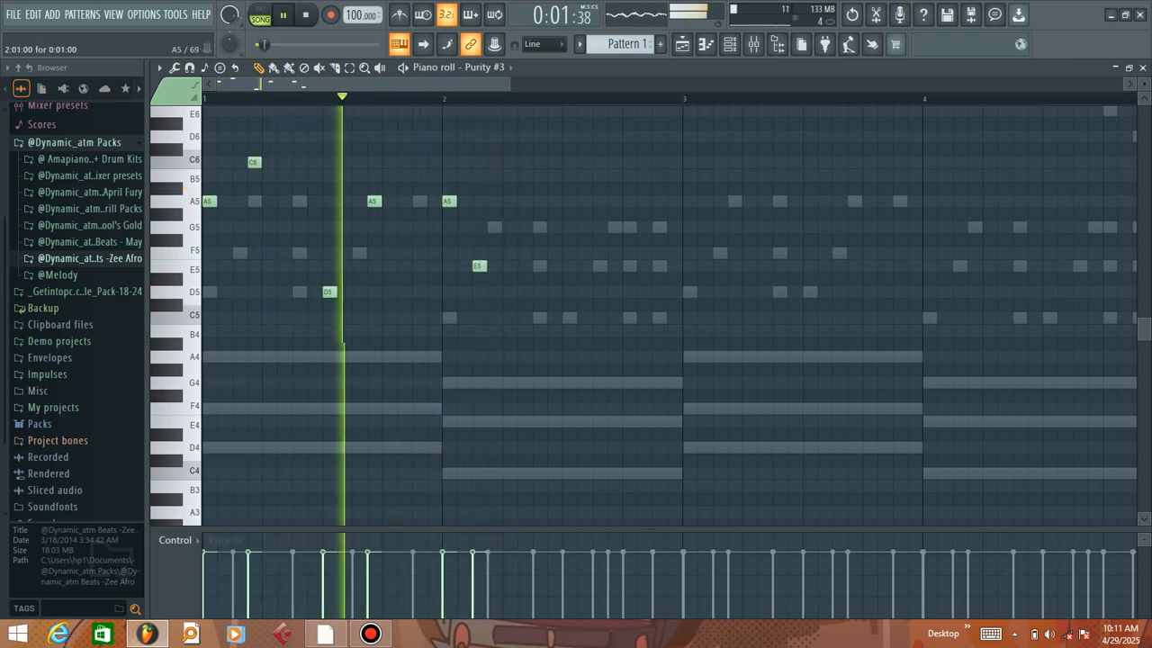
{"action": "left_click_drag", "start_coordinate": [449, 202], "coordinate": [494, 227]}
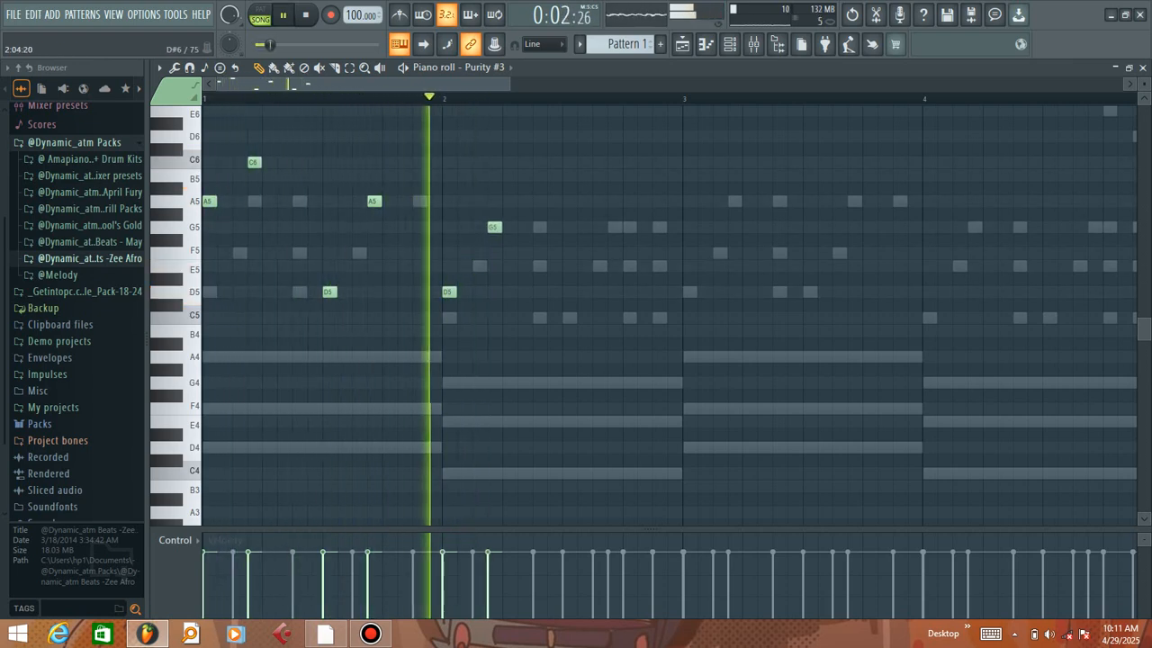
Add a short E5 on step 9 and C5 on step 12 of bar 2 in the lead melody
{"action": "left_click", "coordinate": [555, 266]}
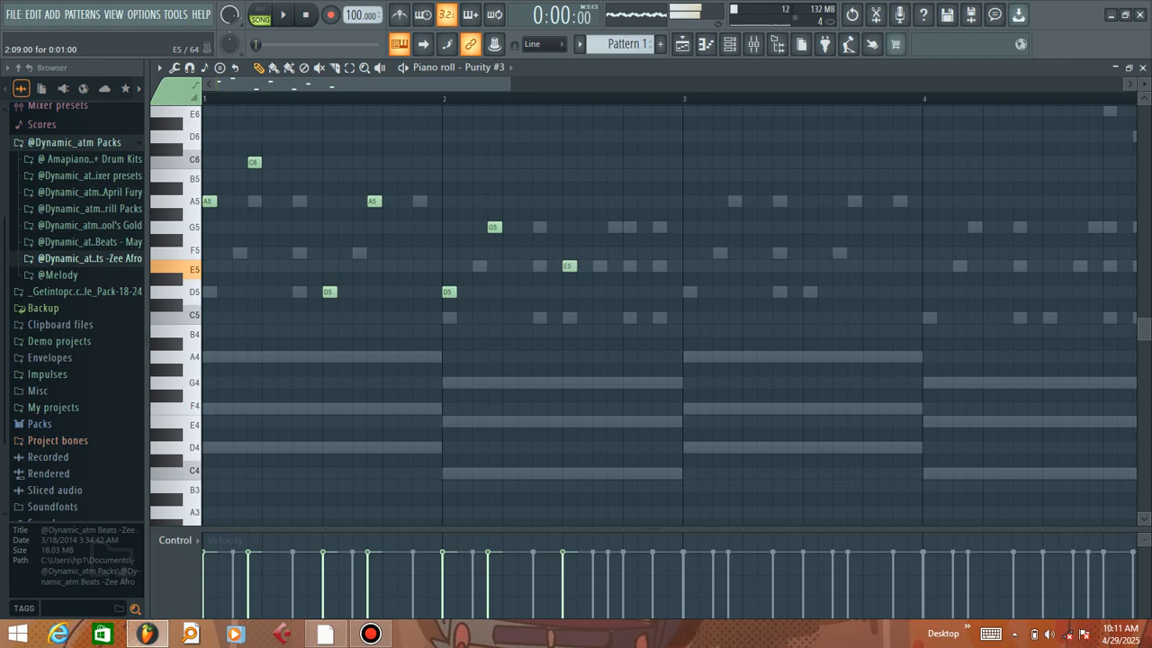
{"action": "left_click", "coordinate": [629, 317]}
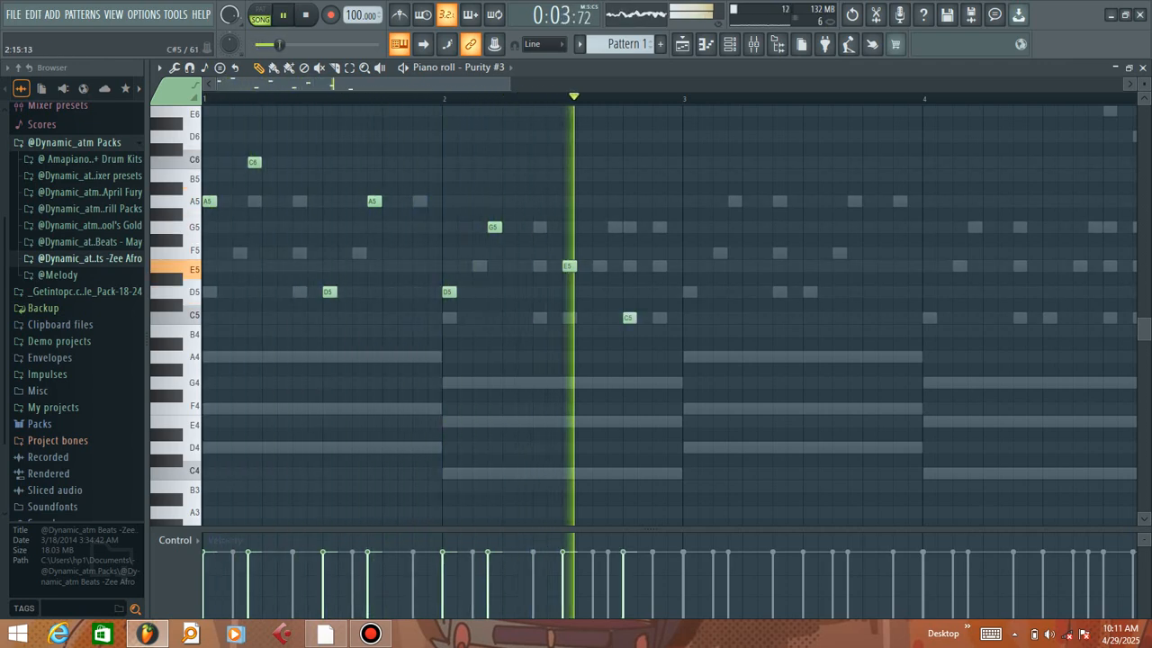
{"action": "left_click_drag", "start_coordinate": [629, 318], "coordinate": [615, 318]}
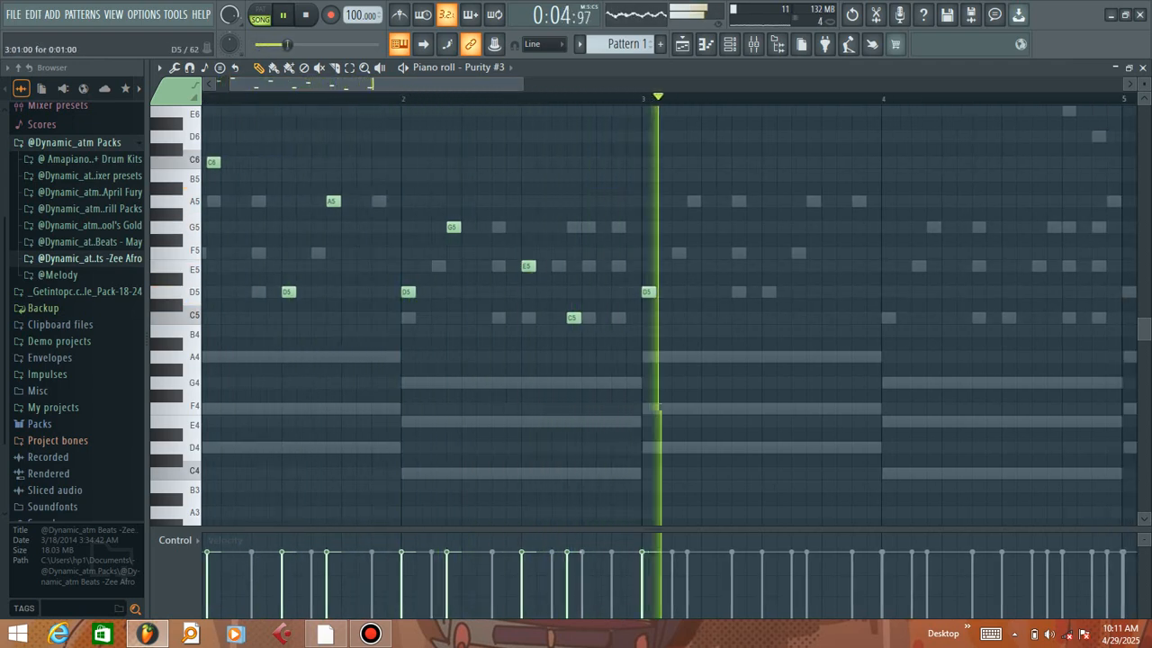
{"action": "scroll", "coordinate": [649, 293], "scroll_direction": "down", "scroll_amount": 4}
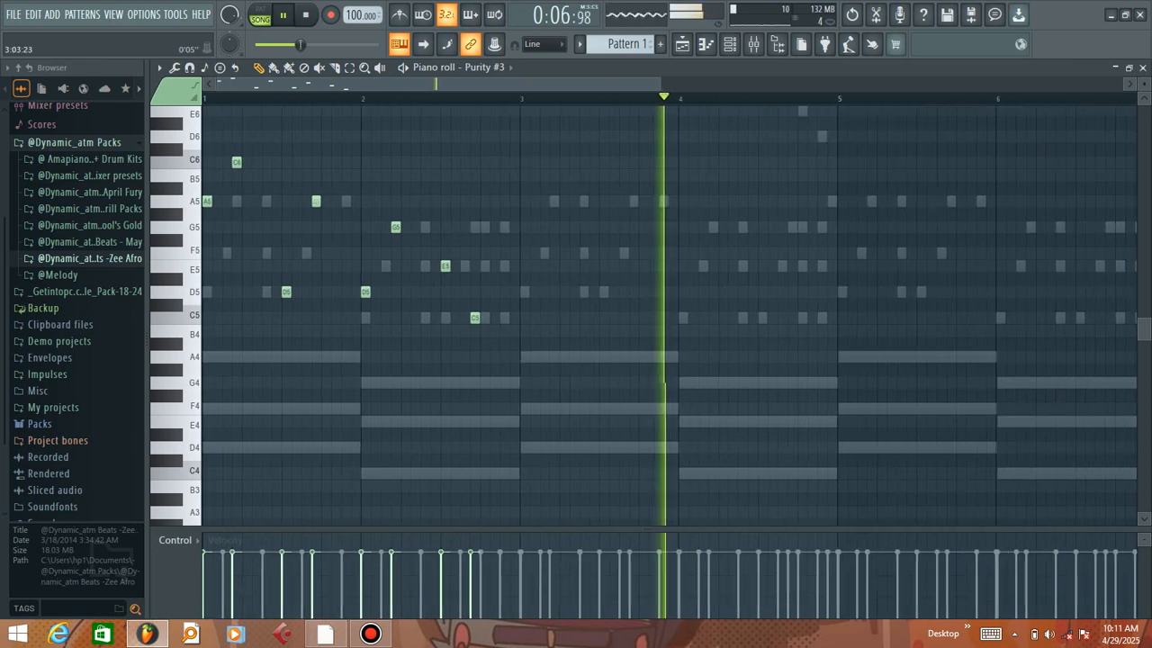
Select all lead notes in bars 1–2, duplicate them into bars 3–4, deselect them and replay the song
{"action": "left_click", "coordinate": [350, 68]}
{"action": "key", "text": "ctrl+a"}
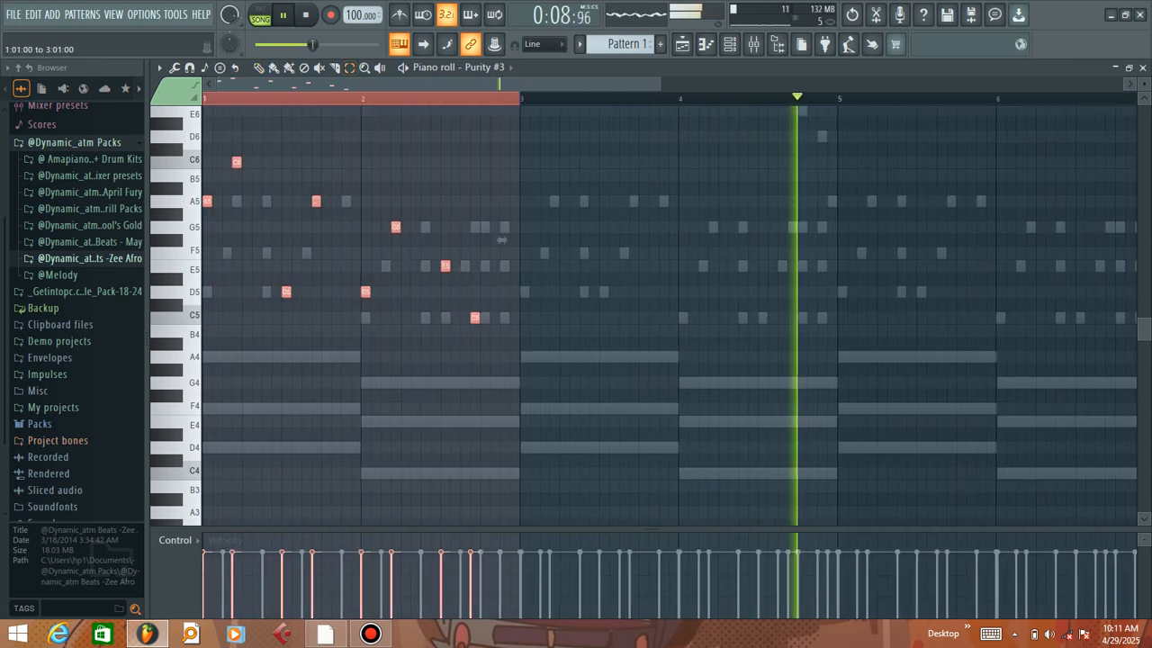
{"action": "key", "text": "ctrl+b"}
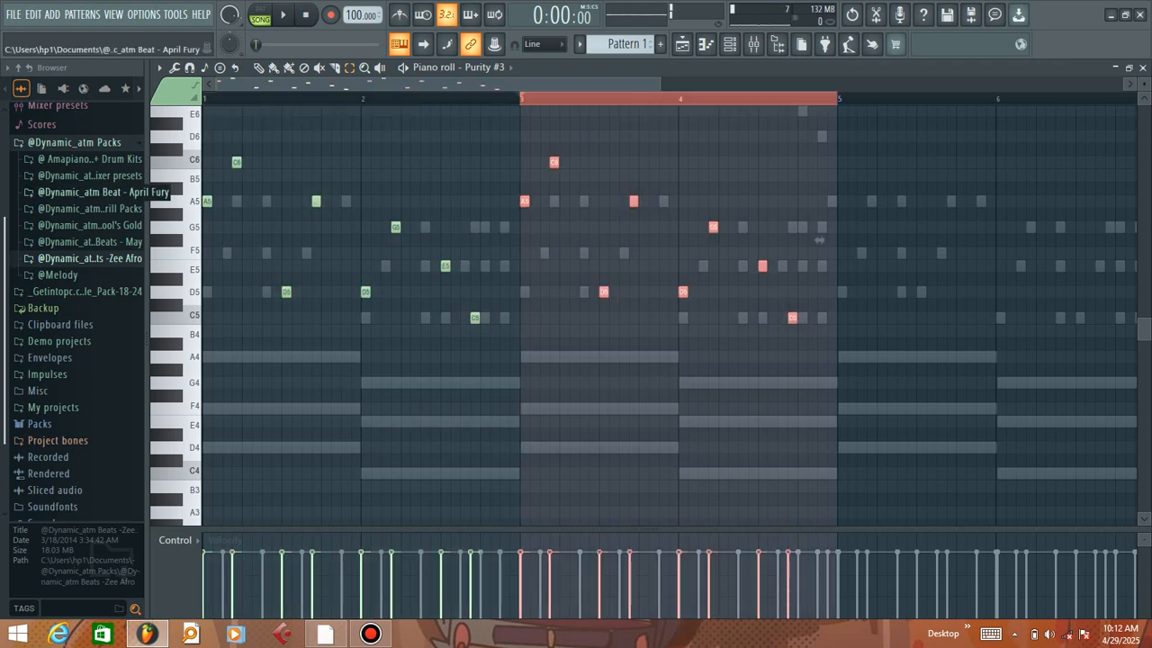
{"action": "key", "text": "ctrl+d"}
{"action": "key", "text": "space"}
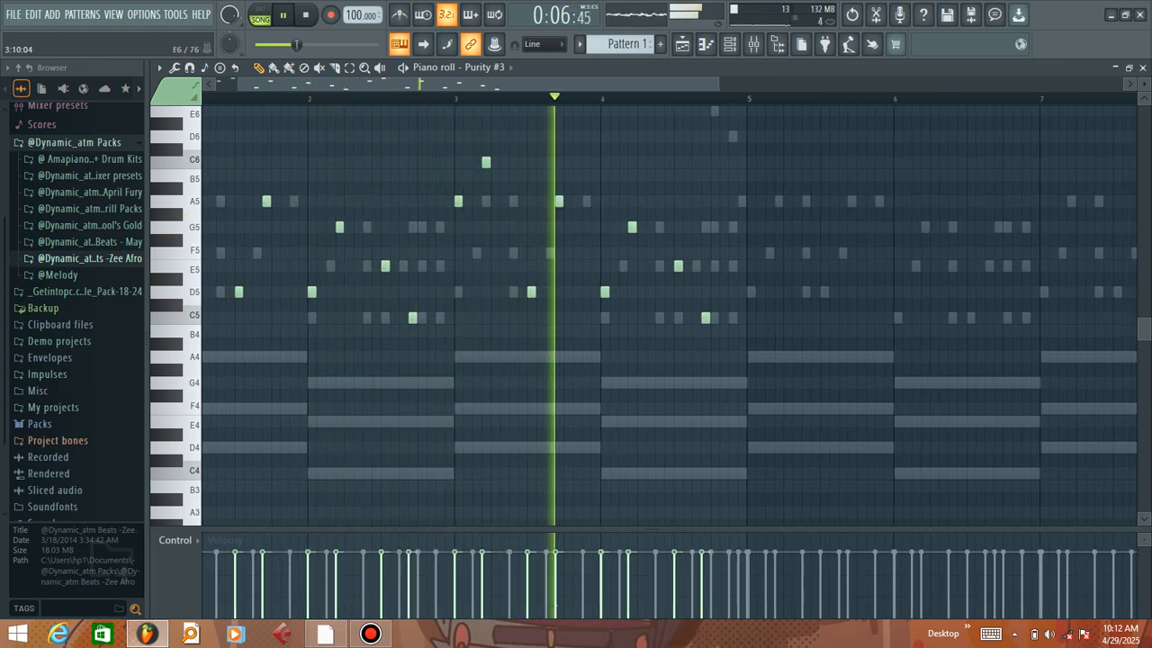
Add a short G5 on step 15 and a short E6 on step 13 of bar 4 in the lead melody
{"action": "left_click", "coordinate": [733, 228]}
{"action": "key", "text": "space"}
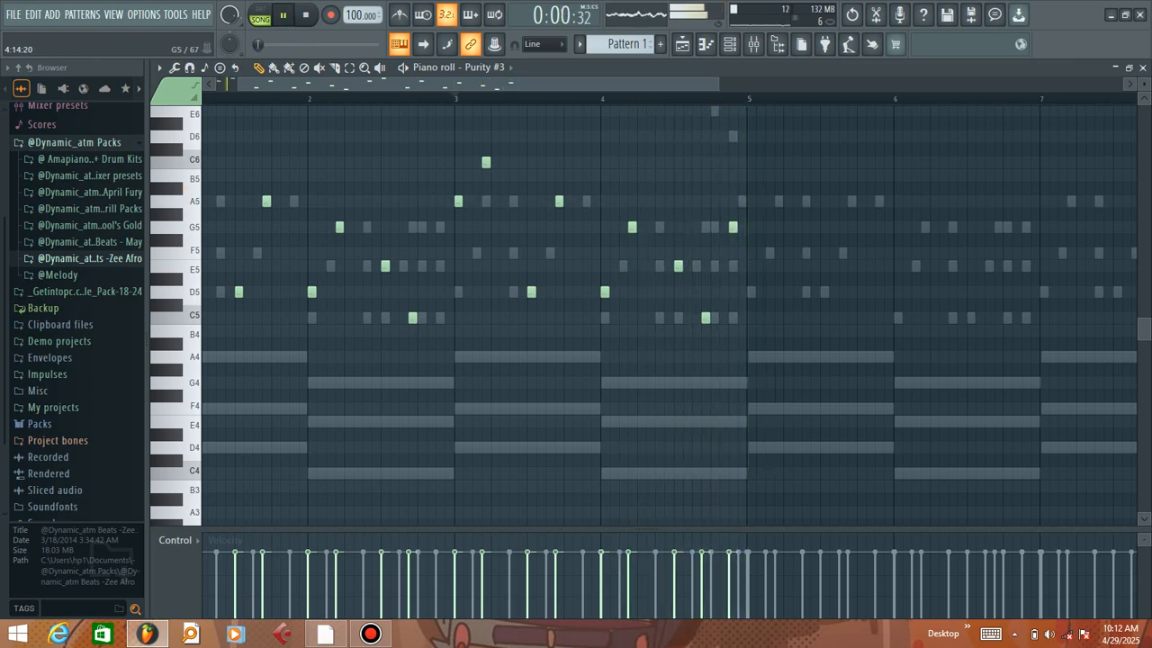
{"action": "scroll", "coordinate": [723, 113], "scroll_direction": "up", "scroll_amount": 4}
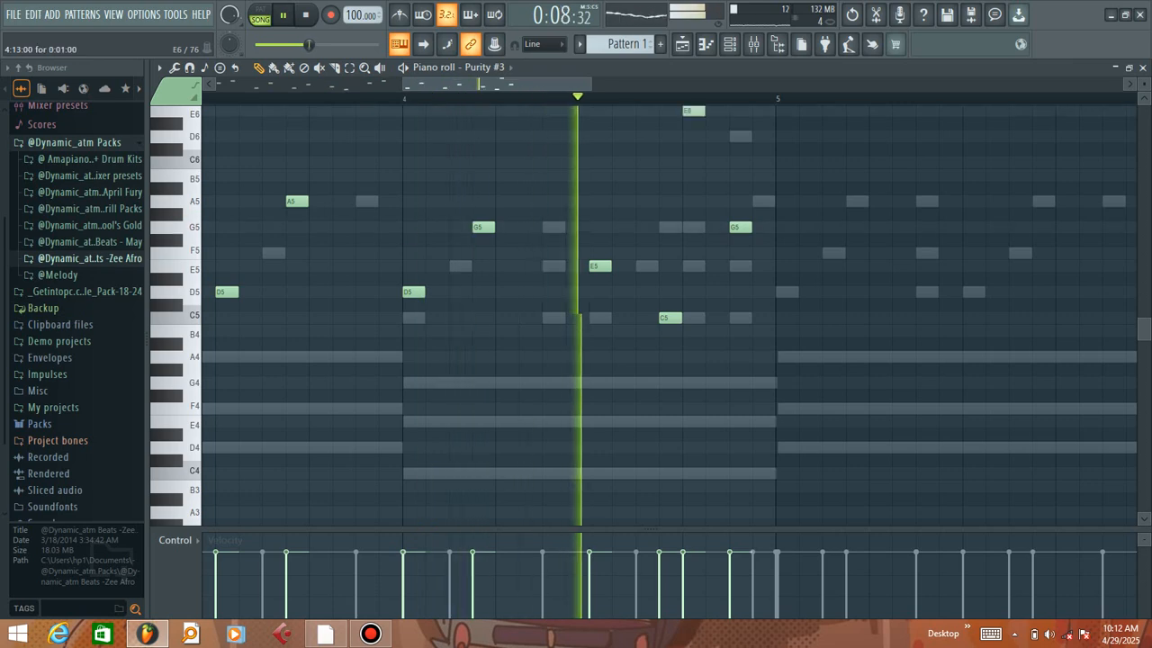
{"action": "left_click", "coordinate": [674, 99]}
Select the lead melody in bars 1–4, duplicate it into bars 5–8 and deselect the notes
{"action": "scroll", "coordinate": [673, 98], "scroll_direction": "down", "scroll_amount": 4}
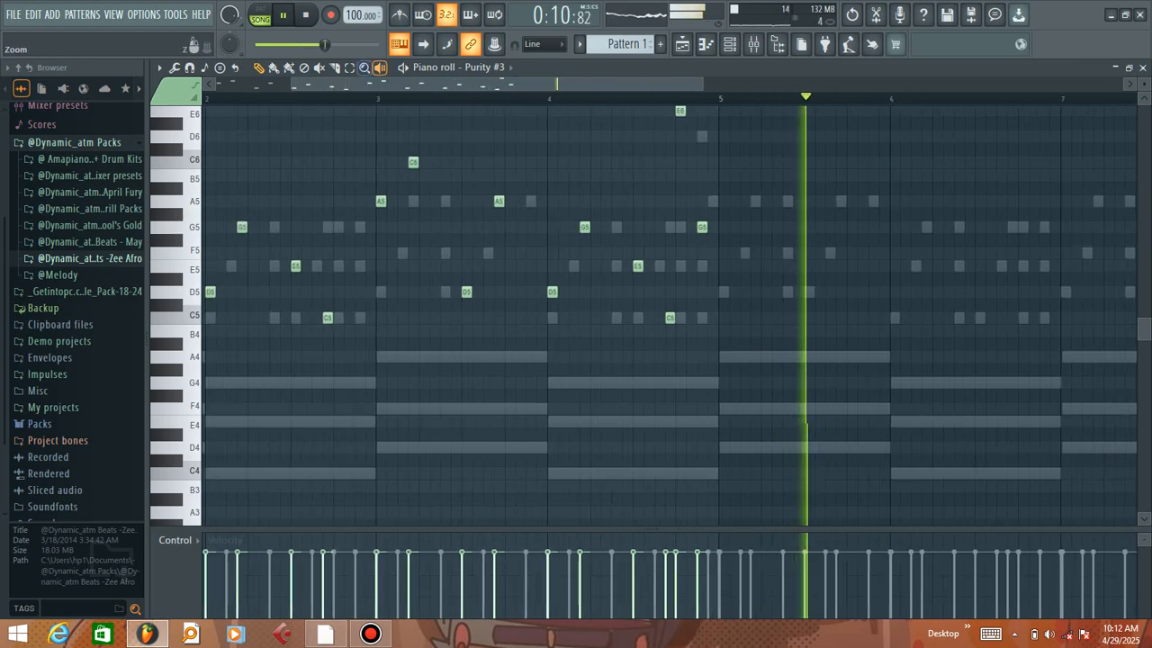
{"action": "scroll", "coordinate": [673, 98], "scroll_direction": "down", "scroll_amount": 2}
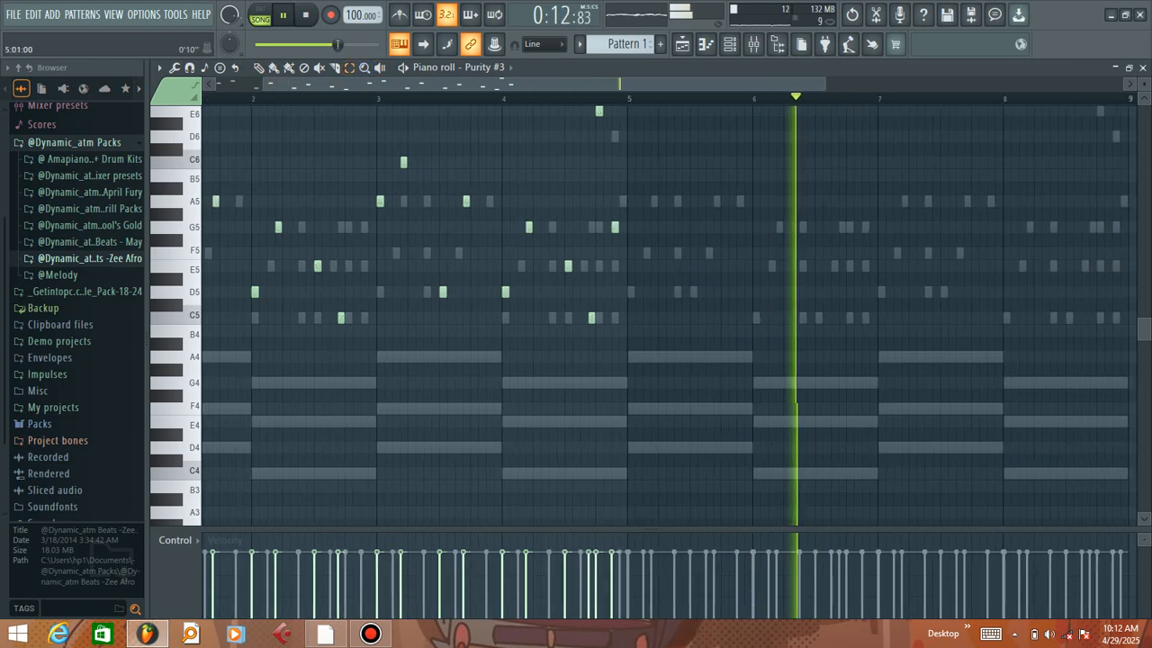
{"action": "left_click_drag", "start_coordinate": [630, 99], "coordinate": [204, 98]}
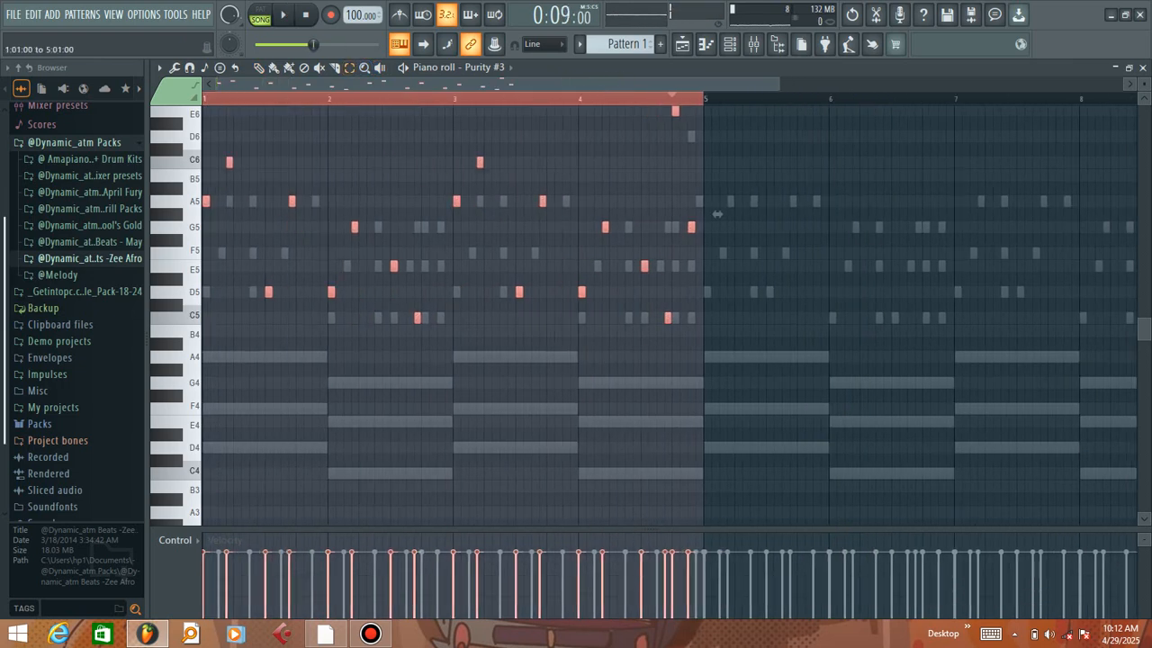
{"action": "key", "text": "ctrl+b"}
{"action": "key", "text": "ctrl+d"}
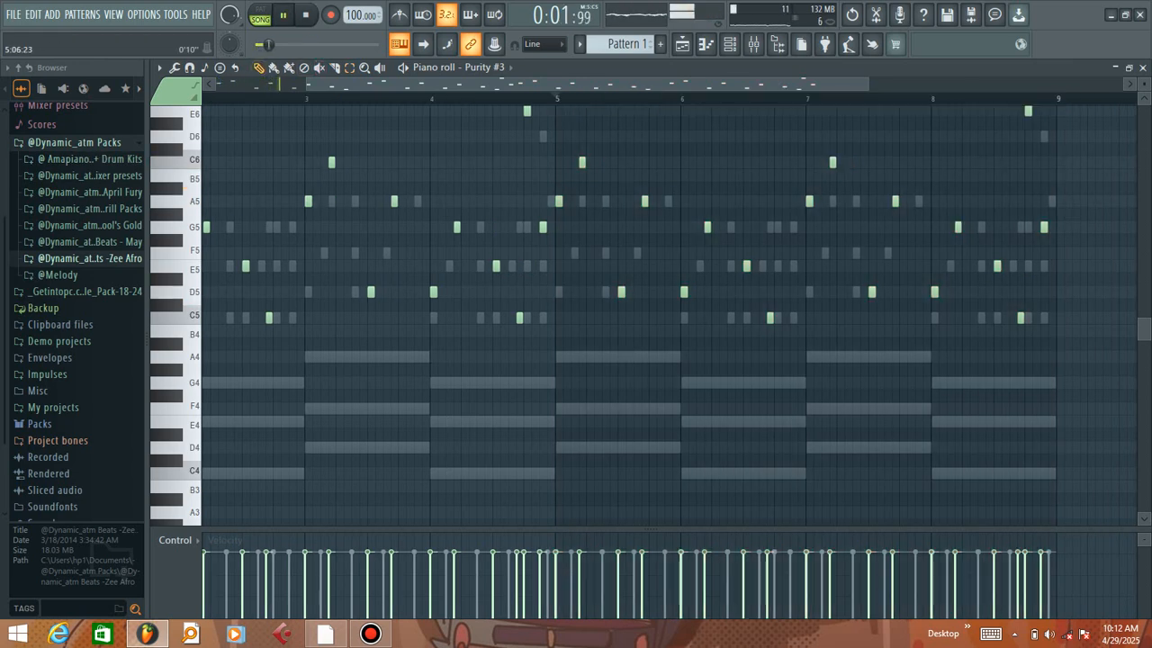
{"action": "scroll", "coordinate": [602, 98], "scroll_direction": "down", "scroll_amount": 1}
{"action": "scroll", "coordinate": [1098, 98], "scroll_direction": "left", "scroll_amount": 2}
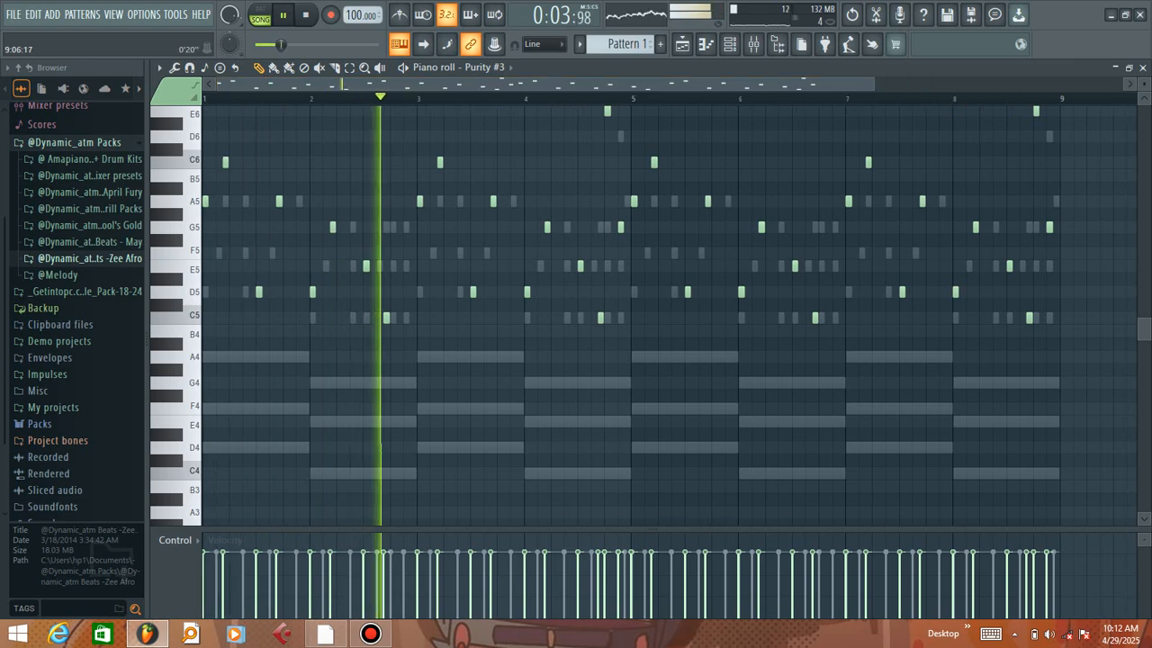
Close the Purity #3 editors and add a Fruity DX10 channel with the eFlute preset
{"action": "key", "text": "F7"}
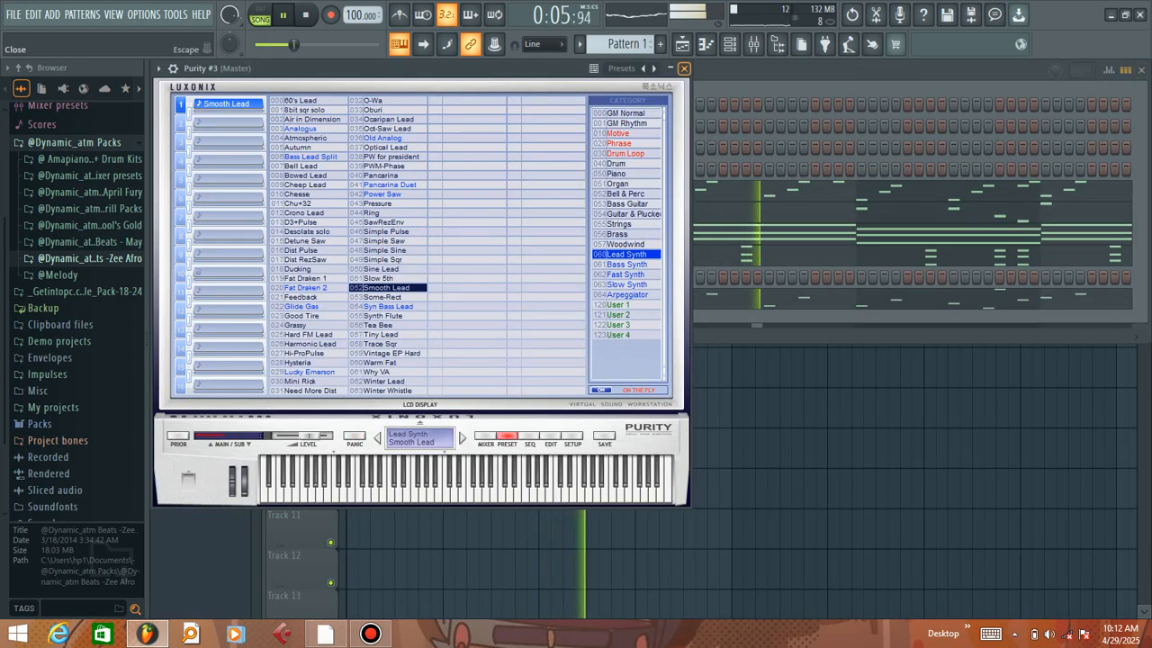
{"action": "left_click", "coordinate": [684, 69]}
{"action": "left_click", "coordinate": [232, 326]}
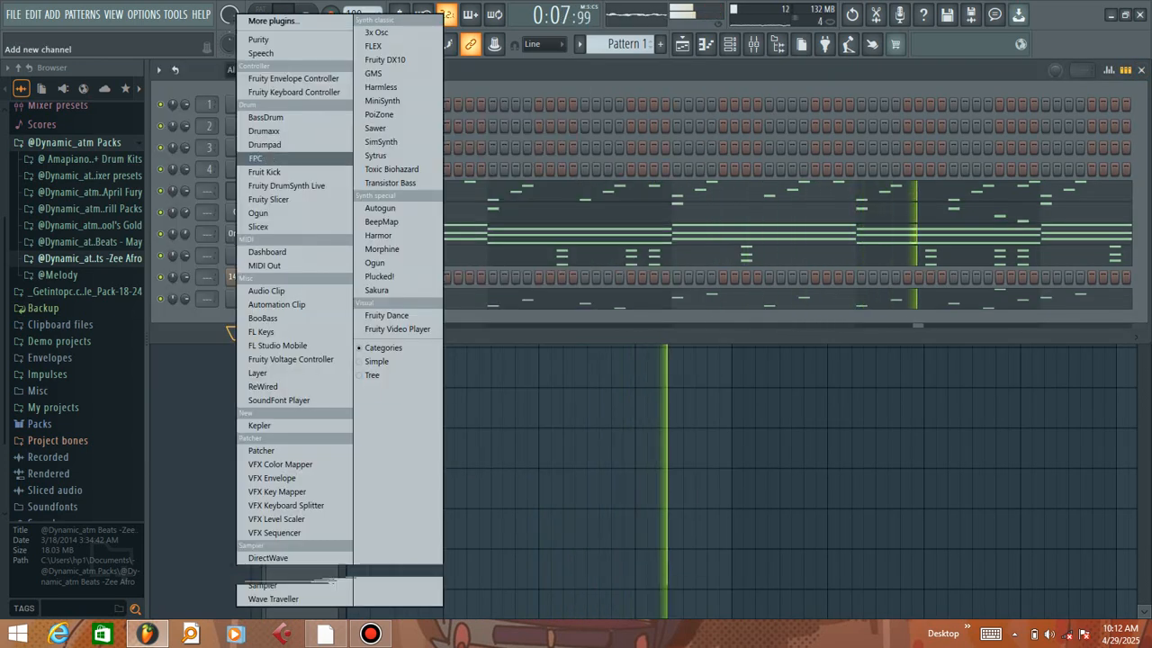
{"action": "left_click", "coordinate": [385, 59]}
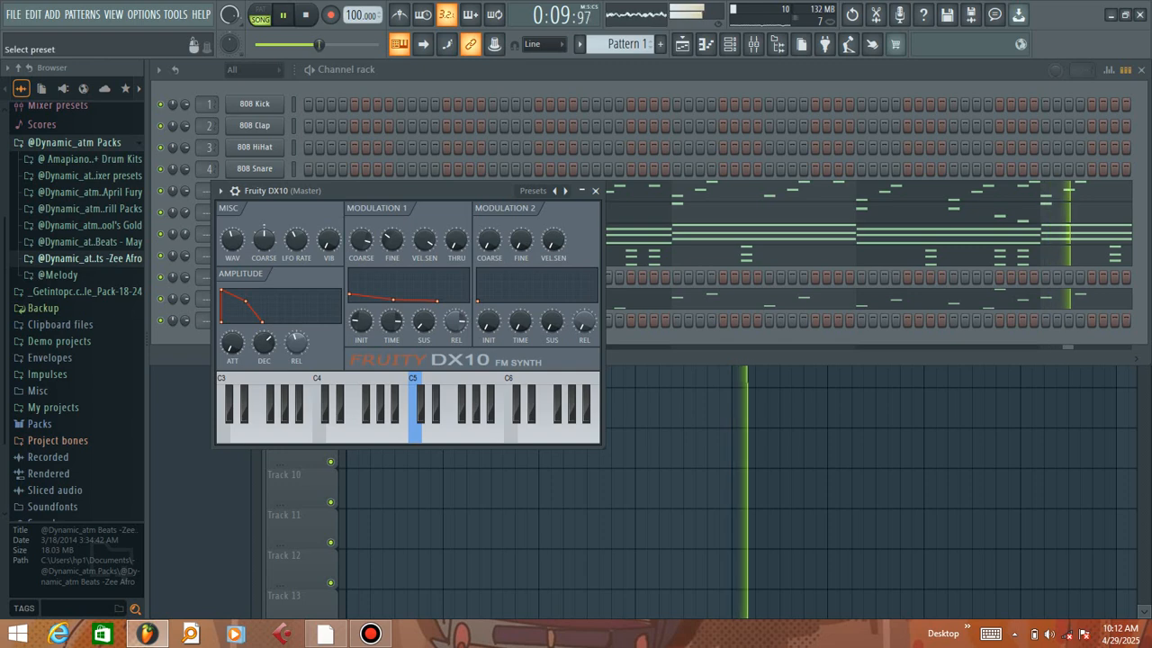
{"action": "left_click", "coordinate": [533, 191]}
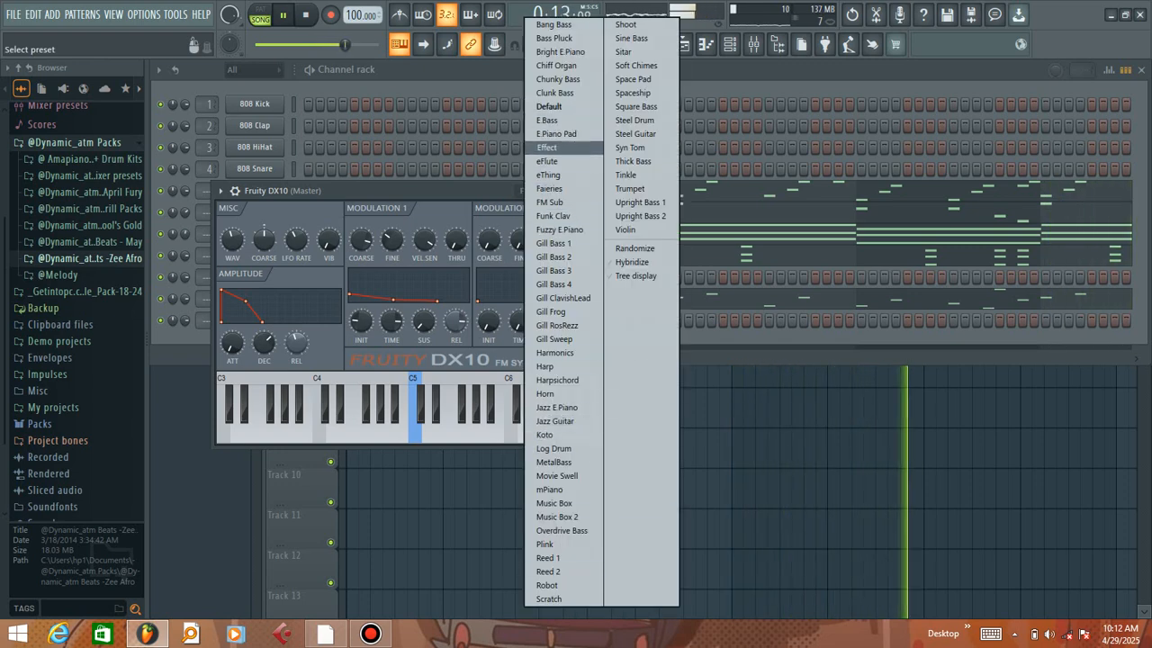
{"action": "left_click", "coordinate": [558, 161]}
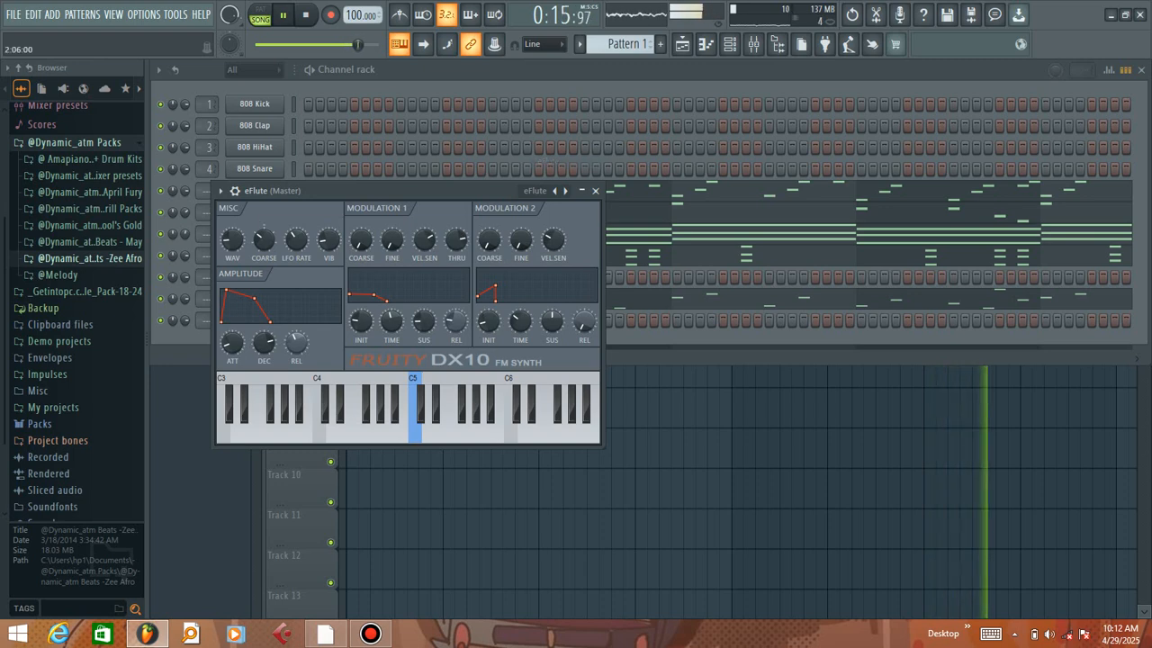
Open the eFlute piano roll and place a three-step D4 note at the start of bar 1, replaying the song
{"action": "key", "text": "F7"}
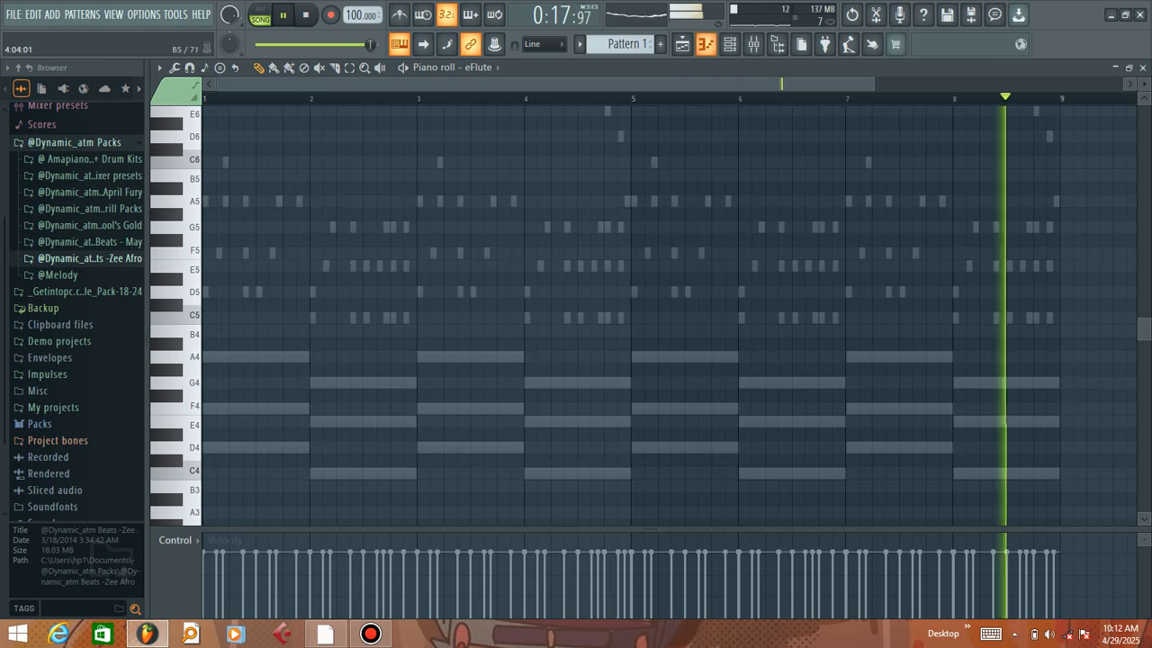
{"action": "left_click", "coordinate": [206, 448]}
{"action": "key", "text": "space"}
Try moving the opening eFlute note from D4 up to F4, listen to it and undo the move
{"action": "left_click_drag", "start_coordinate": [208, 448], "coordinate": [212, 422]}
{"action": "key", "text": "space"}
{"action": "key", "text": "space"}
{"action": "key", "text": "space"}
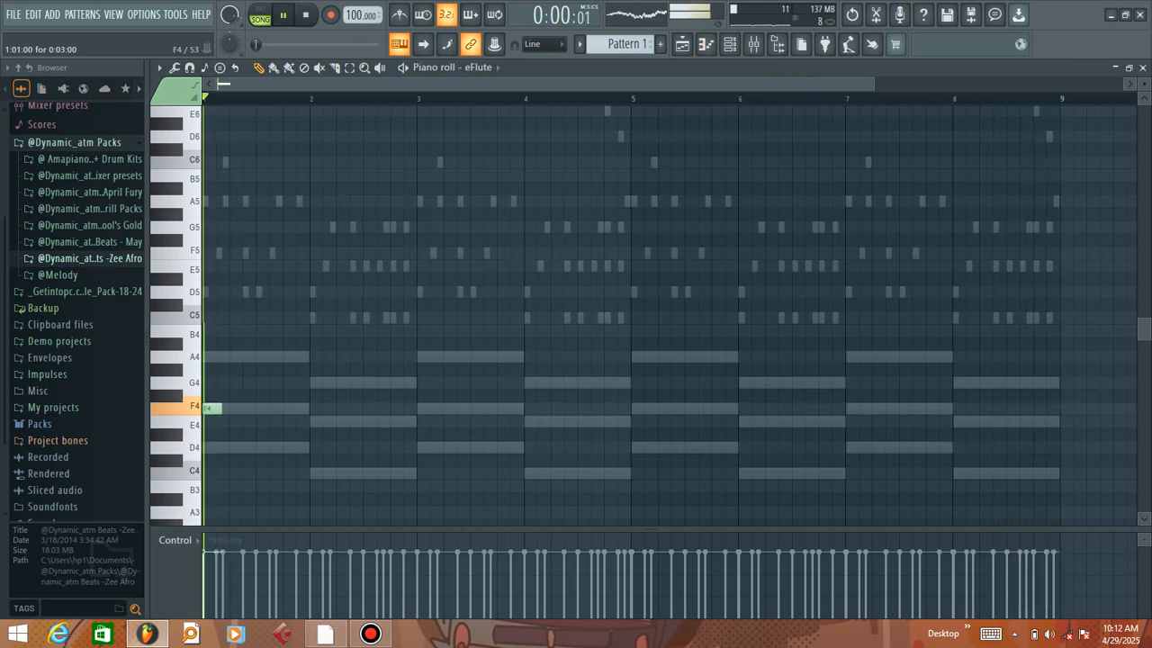
{"action": "key", "text": "ctrl+z"}
{"action": "key", "text": "space"}
Place three-step D4 notes on steps 5, 9 and 13 of bar 1 and C4 notes on steps 1, 5, 9 and 13 of bar 2
{"action": "left_click", "coordinate": [232, 448]}
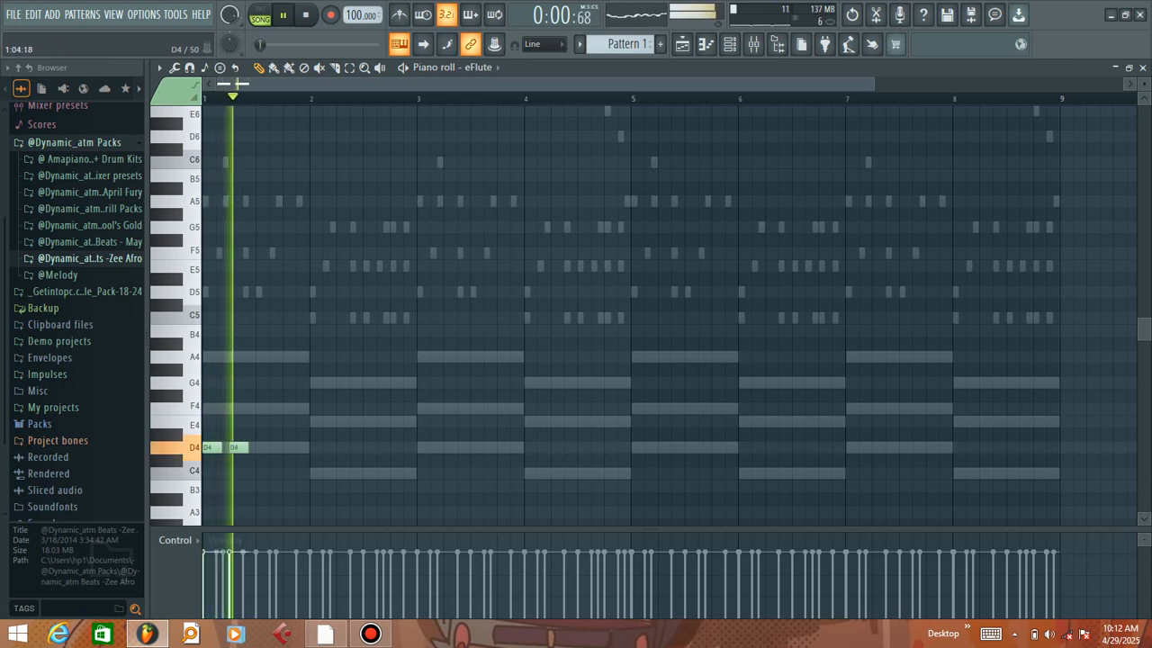
{"action": "left_click", "coordinate": [257, 447]}
{"action": "left_click", "coordinate": [286, 448]}
{"action": "left_click", "coordinate": [314, 473]}
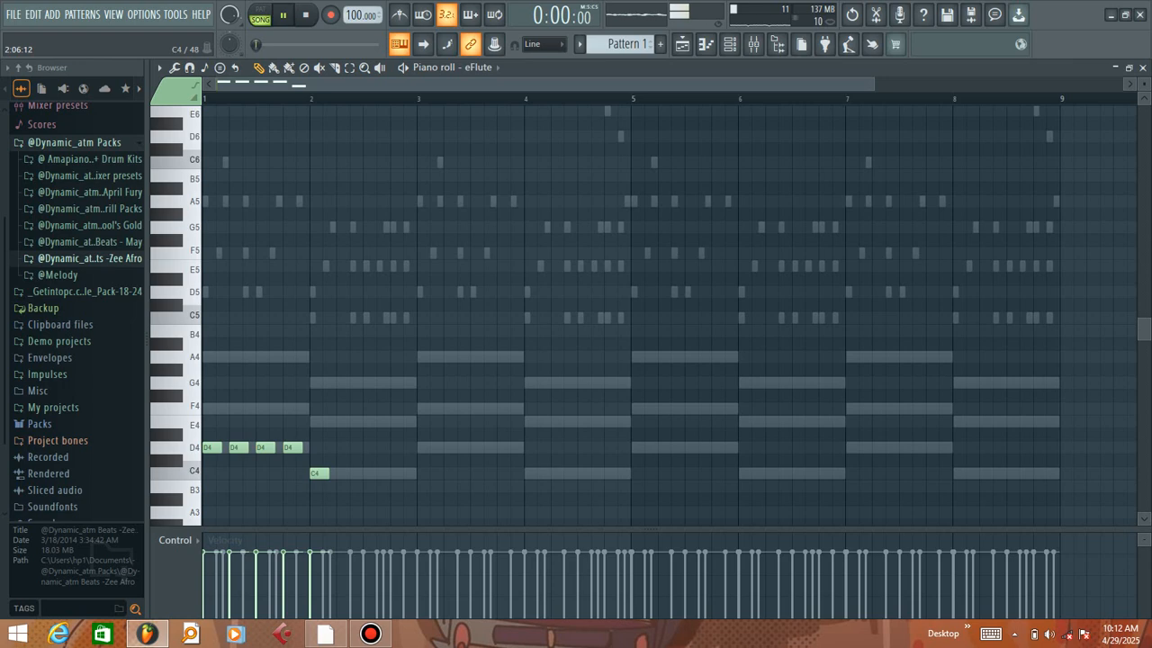
{"action": "left_click", "coordinate": [340, 474]}
{"action": "left_click", "coordinate": [368, 473]}
{"action": "left_click", "coordinate": [394, 474]}
Place three-step notes on steps 1, 5, 9 and 13 of the next two bars, D4 in bar 3 and C4 in bar 4
{"action": "left_click", "coordinate": [421, 448]}
{"action": "left_click", "coordinate": [448, 448]}
{"action": "left_click", "coordinate": [475, 448]}
{"action": "left_click", "coordinate": [502, 447]}
{"action": "left_click", "coordinate": [532, 474]}
{"action": "left_click", "coordinate": [558, 473]}
{"action": "left_click", "coordinate": [585, 473]}
{"action": "left_click", "coordinate": [613, 474]}
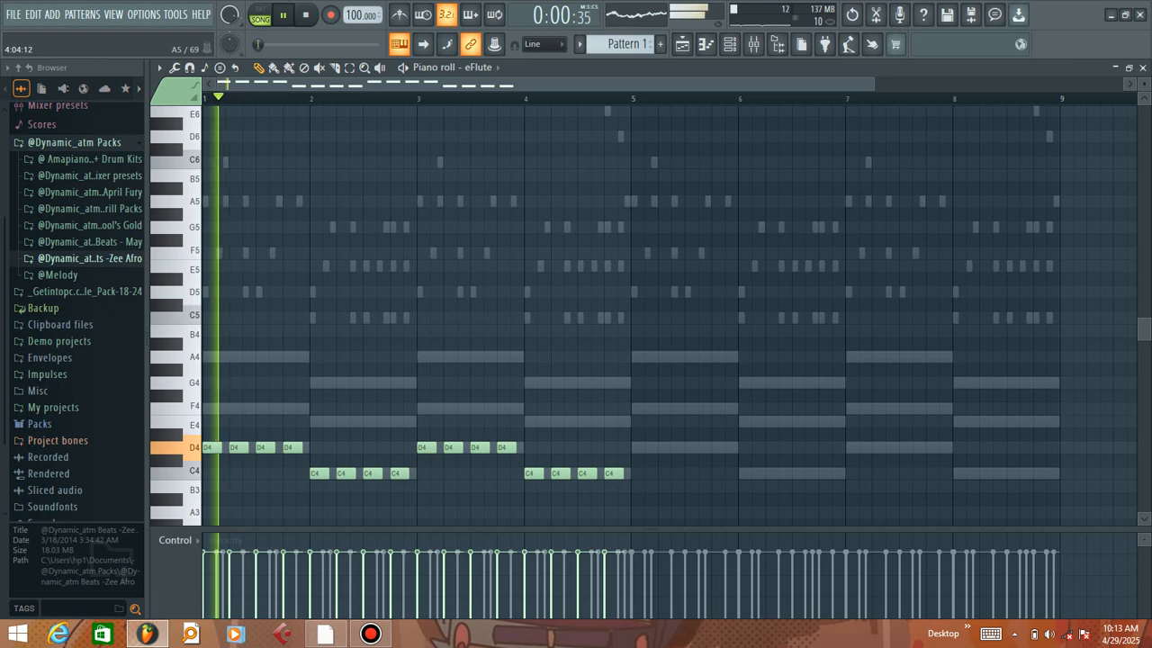
Raise the last two C4 notes of bar 4 to E4 and add a G4 on step 16, replaying the song
{"action": "scroll", "coordinate": [589, 474], "scroll_direction": "up", "scroll_amount": 1}
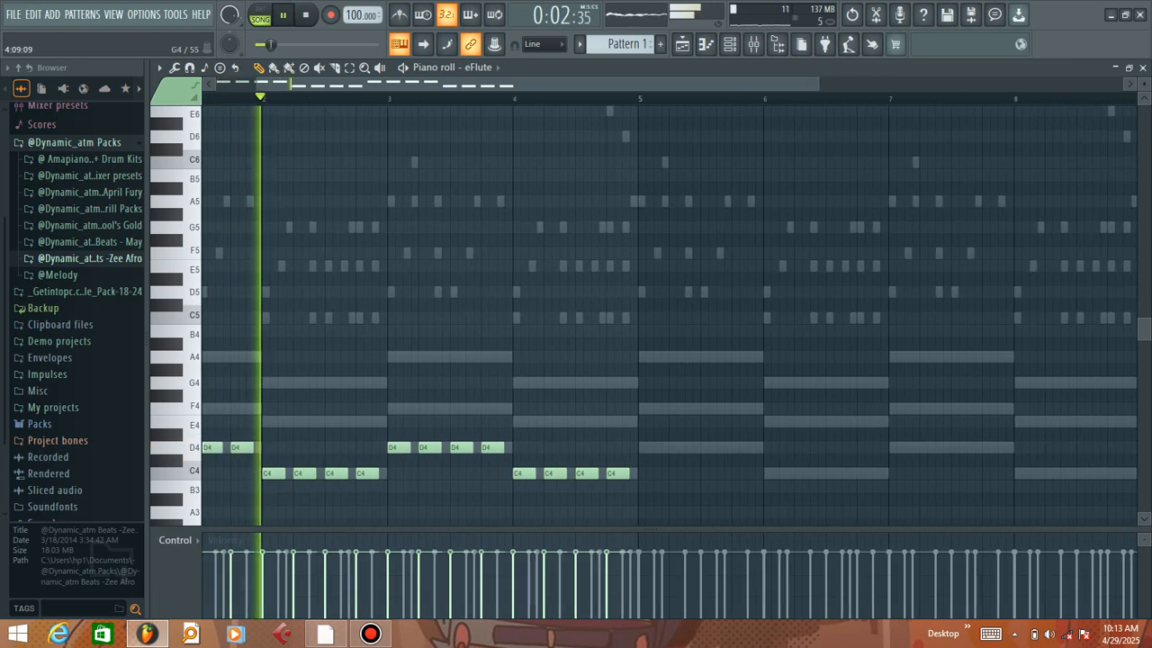
{"action": "left_click_drag", "start_coordinate": [585, 473], "coordinate": [585, 421]}
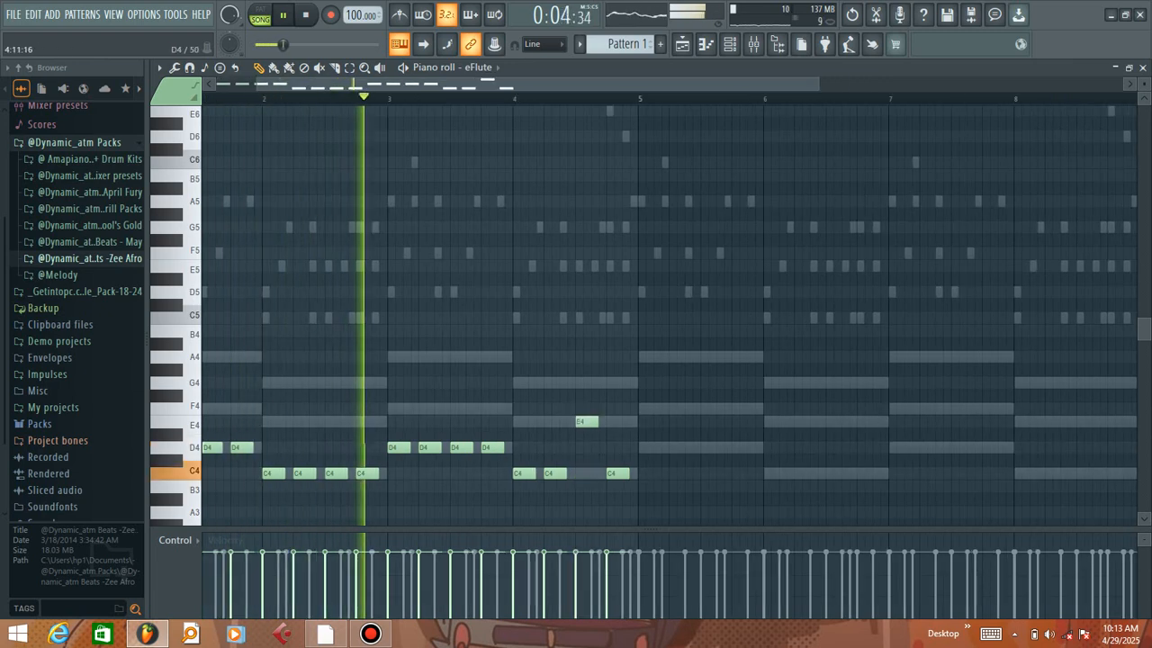
{"action": "left_click_drag", "start_coordinate": [616, 473], "coordinate": [615, 421]}
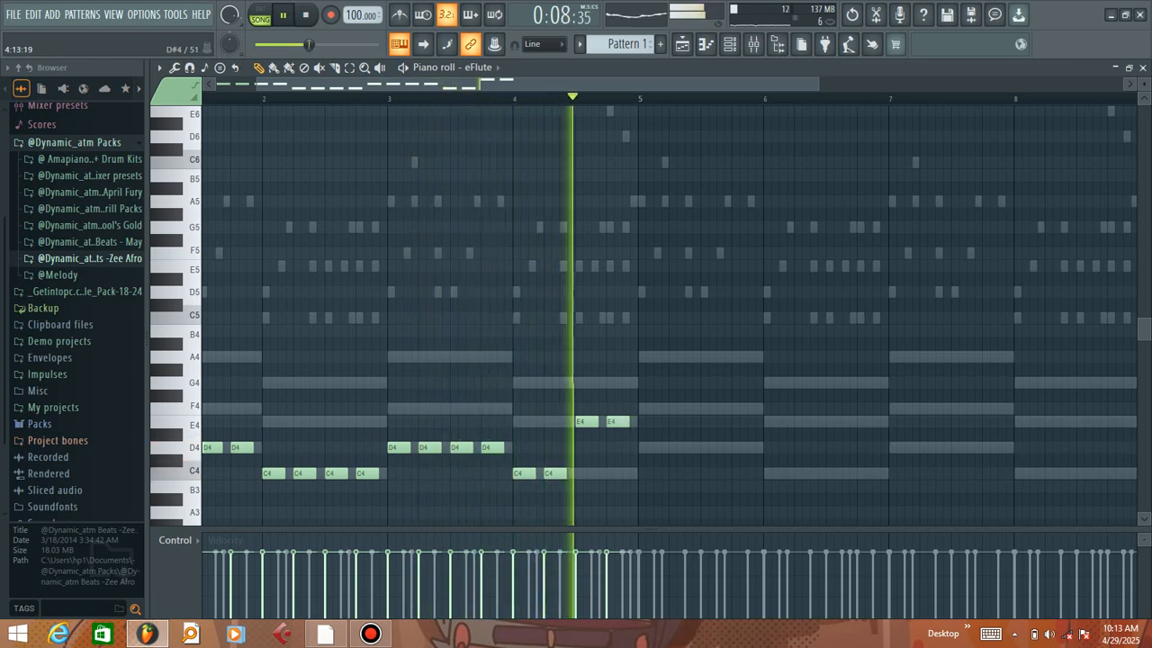
{"action": "left_click", "coordinate": [632, 383]}
{"action": "key", "text": "space"}
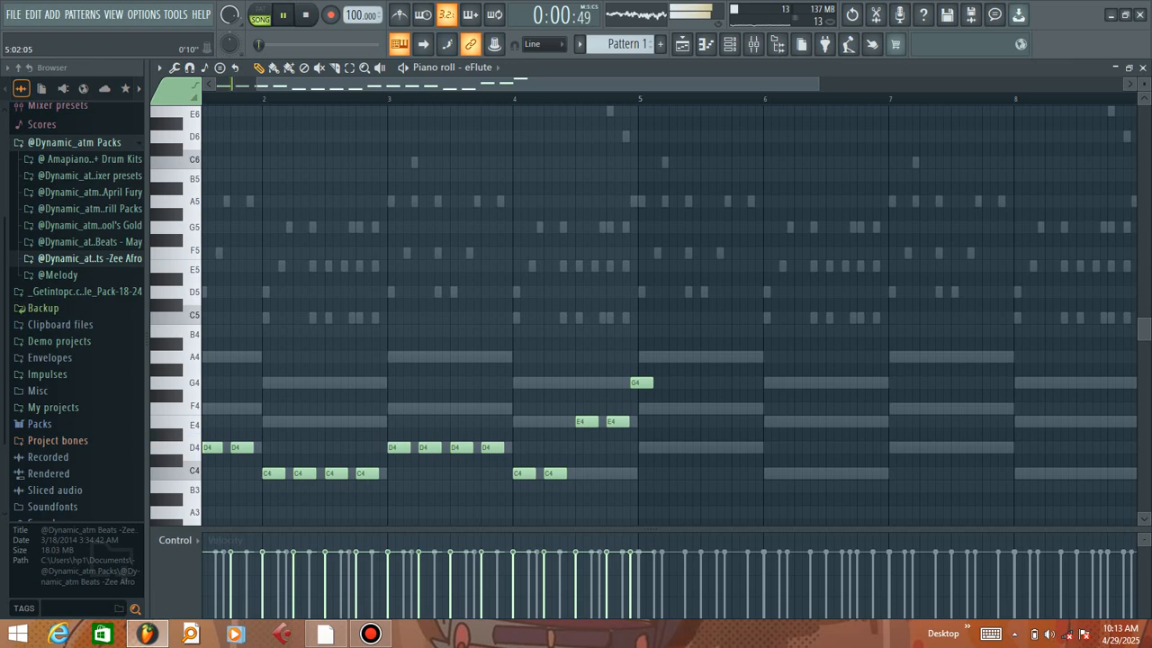
Shorten bar 4's last E4 and G4 to two steps, starting G4 on step 15, and duplicate bars 1–4 into bars 5–8
{"action": "scroll", "coordinate": [646, 99], "scroll_direction": "up", "scroll_amount": 4}
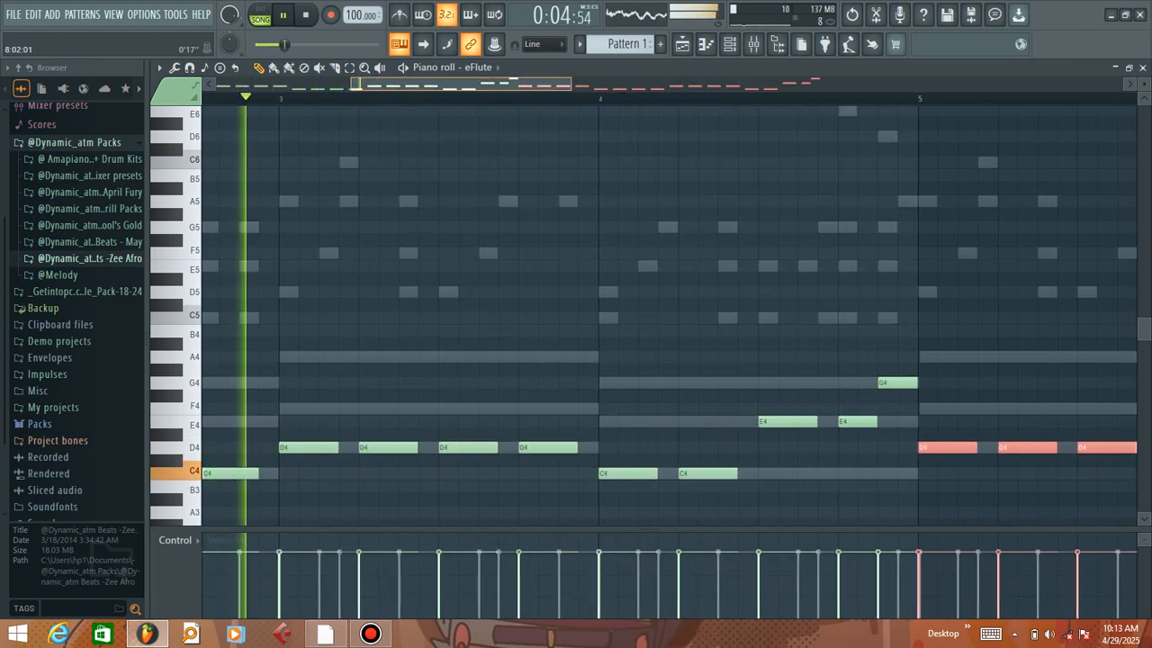
{"action": "scroll", "coordinate": [610, 99], "scroll_direction": "down", "scroll_amount": 5}
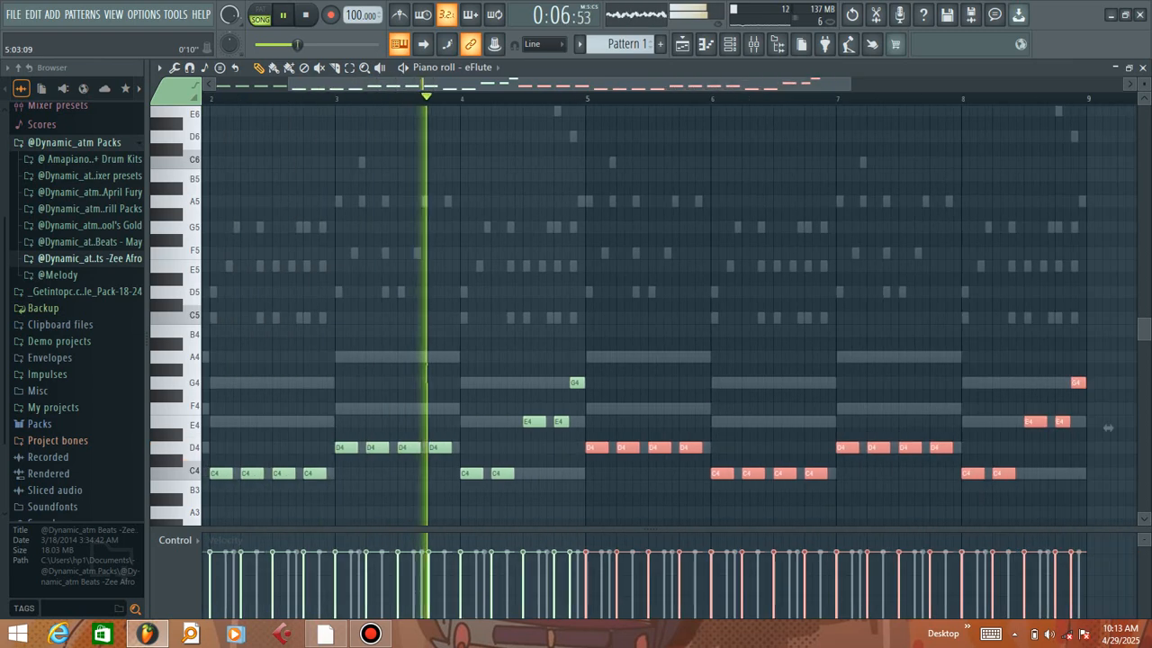
{"action": "left_click", "coordinate": [919, 253], "text": "ctrl"}
{"action": "scroll", "coordinate": [960, 99], "scroll_direction": "up", "scroll_amount": 3}
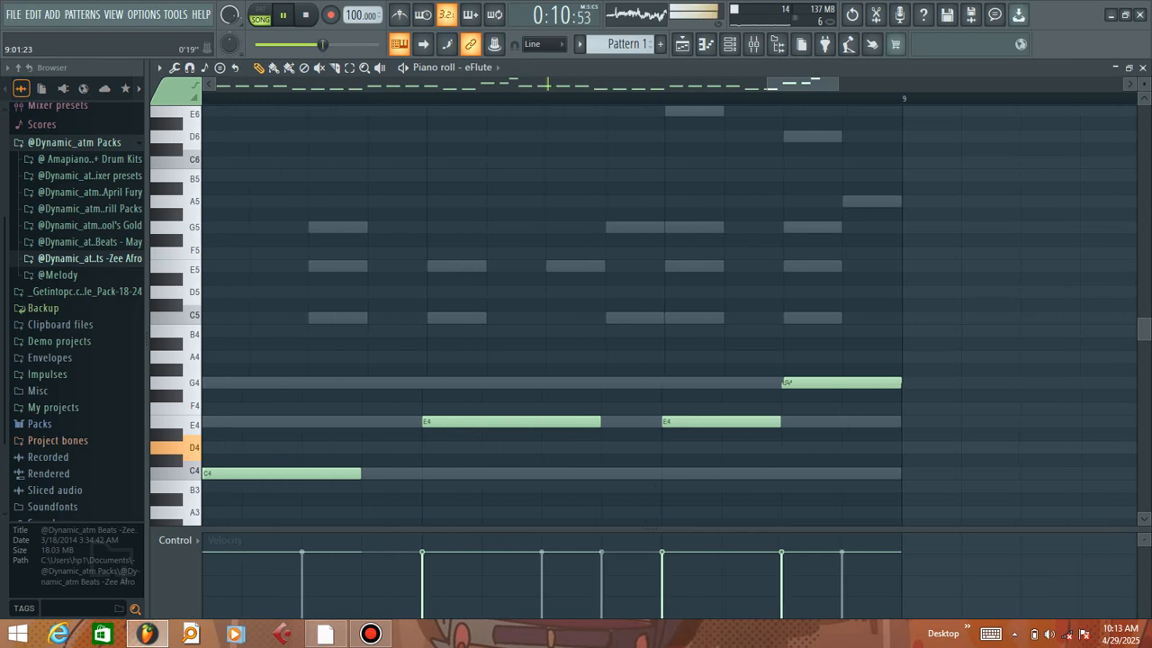
{"action": "scroll", "coordinate": [576, 99], "scroll_direction": "down", "scroll_amount": 4}
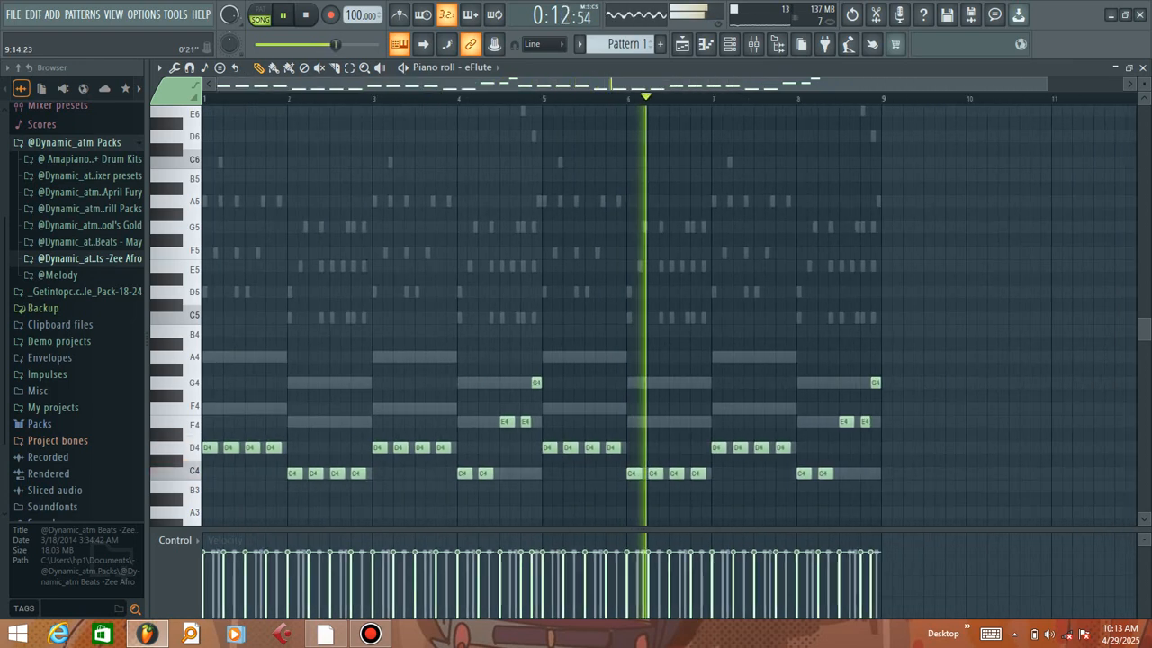
Try the whole eFlute part one octave higher and return it to its original octave
{"action": "key", "text": "ctrl+Up"}
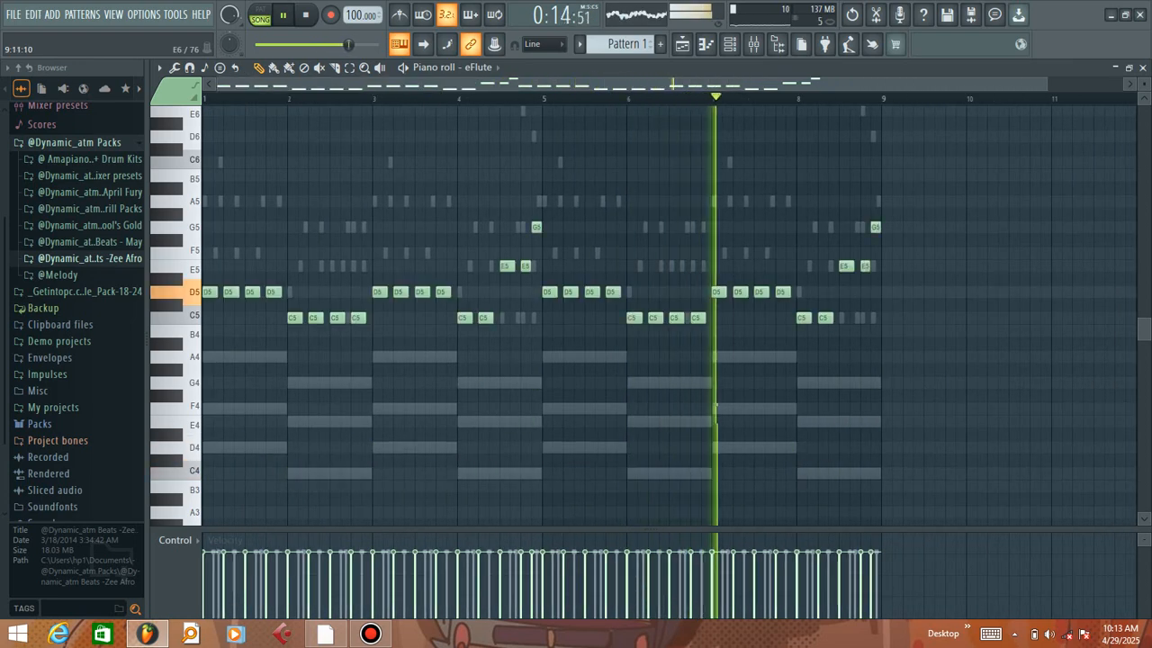
{"action": "key", "text": "ctrl+Down"}
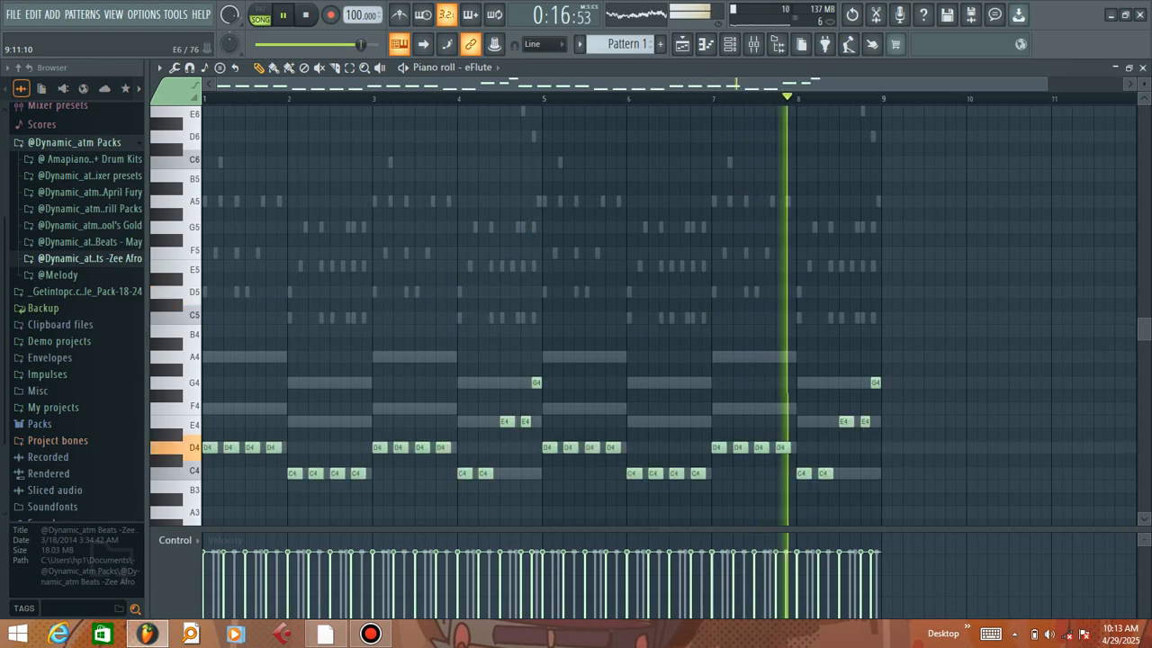
Close the eFlute editors, unmute the Purity #3 channel and lower its volume
{"action": "left_click", "coordinate": [1144, 69]}
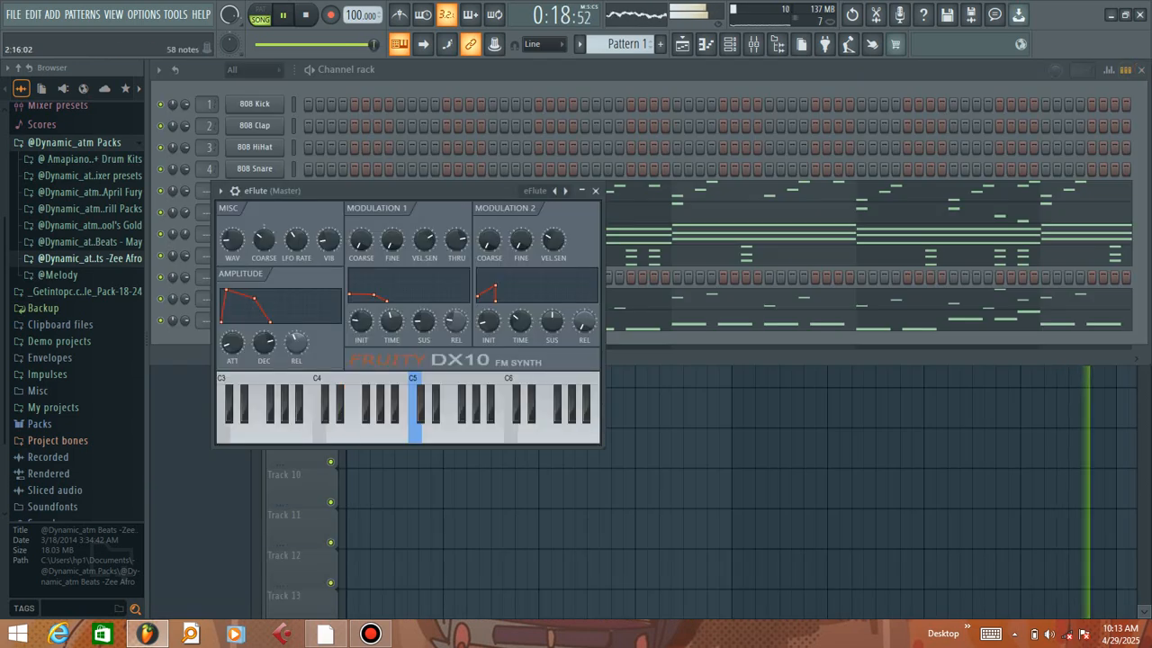
{"action": "left_click", "coordinate": [595, 190]}
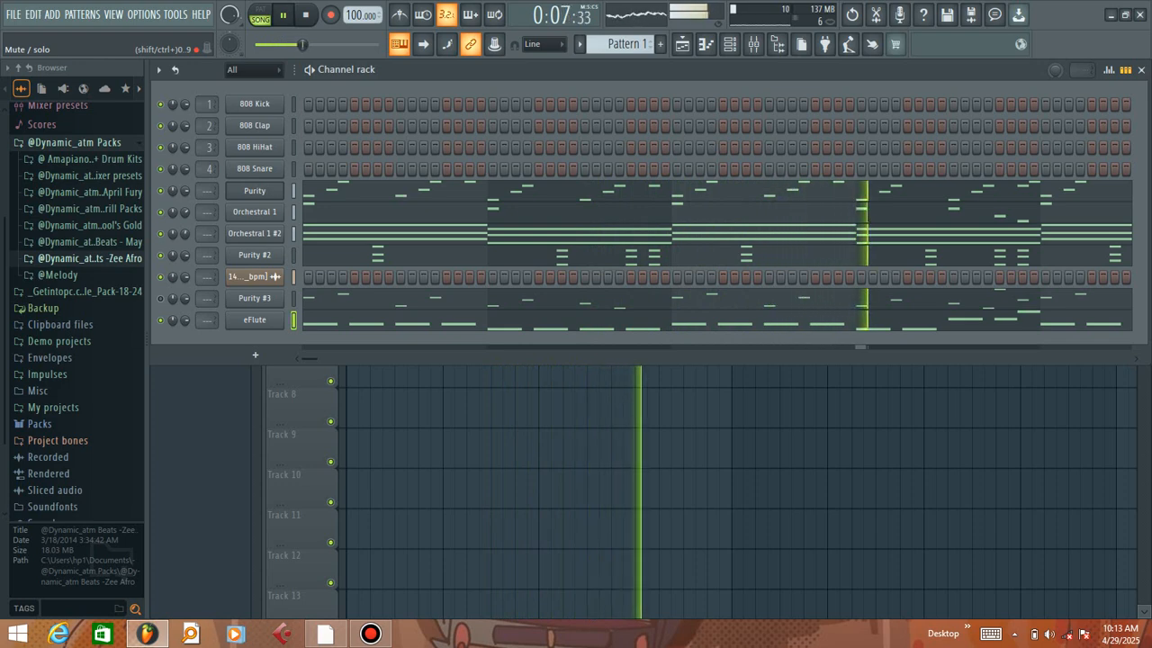
{"action": "left_click", "coordinate": [160, 299]}
{"action": "left_click_drag", "start_coordinate": [184, 298], "coordinate": [184, 327]}
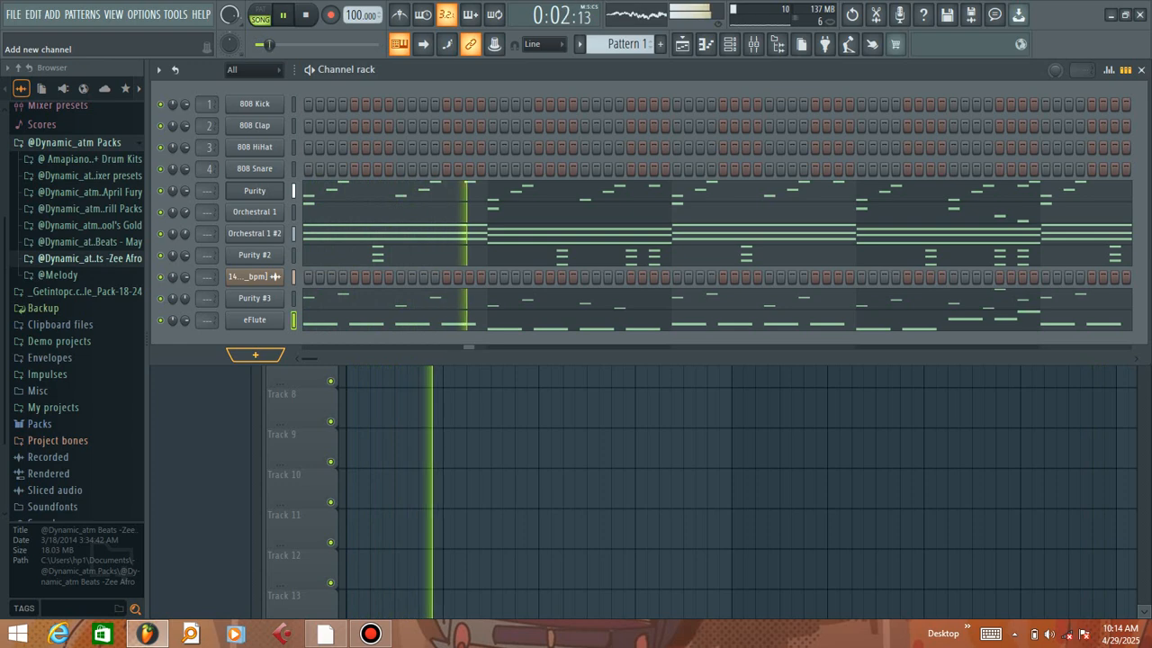
Open the eFlute synth and reduce its amplitude envelope's attack to the minimum
{"action": "left_click", "coordinate": [256, 321]}
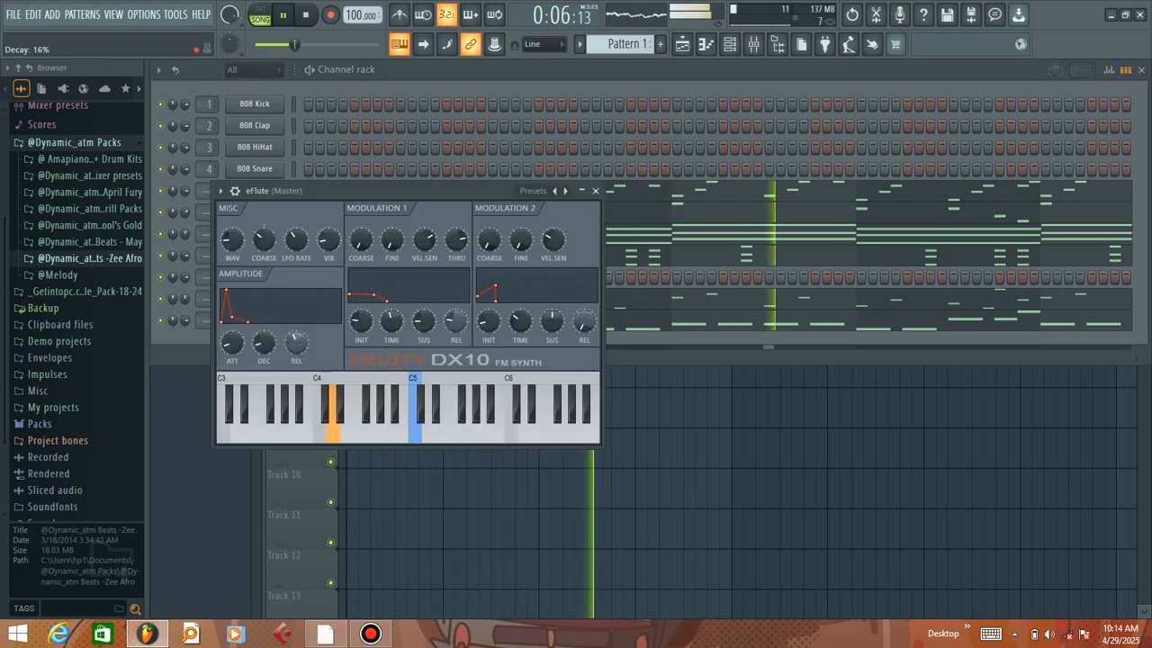
{"action": "left_click_drag", "start_coordinate": [264, 343], "coordinate": [232, 367]}
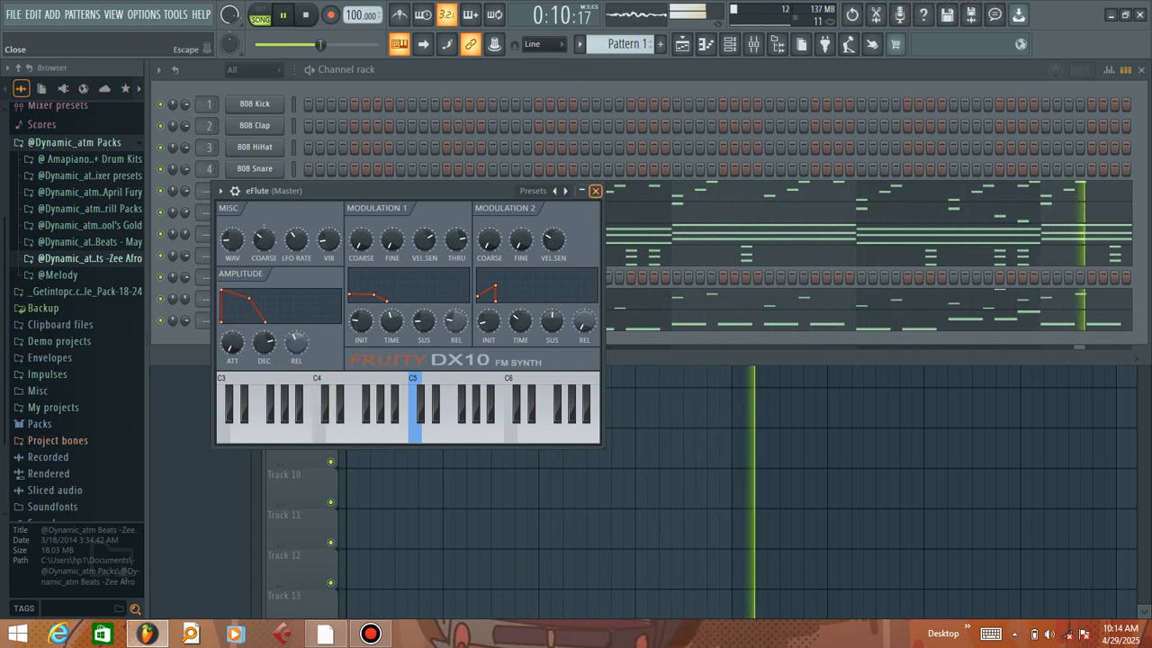
Close the eFlute synth and route the Orchestral 1 #2 channel to free mixer track 5
{"action": "left_click", "coordinate": [596, 191]}
{"action": "left_click", "coordinate": [255, 233]}
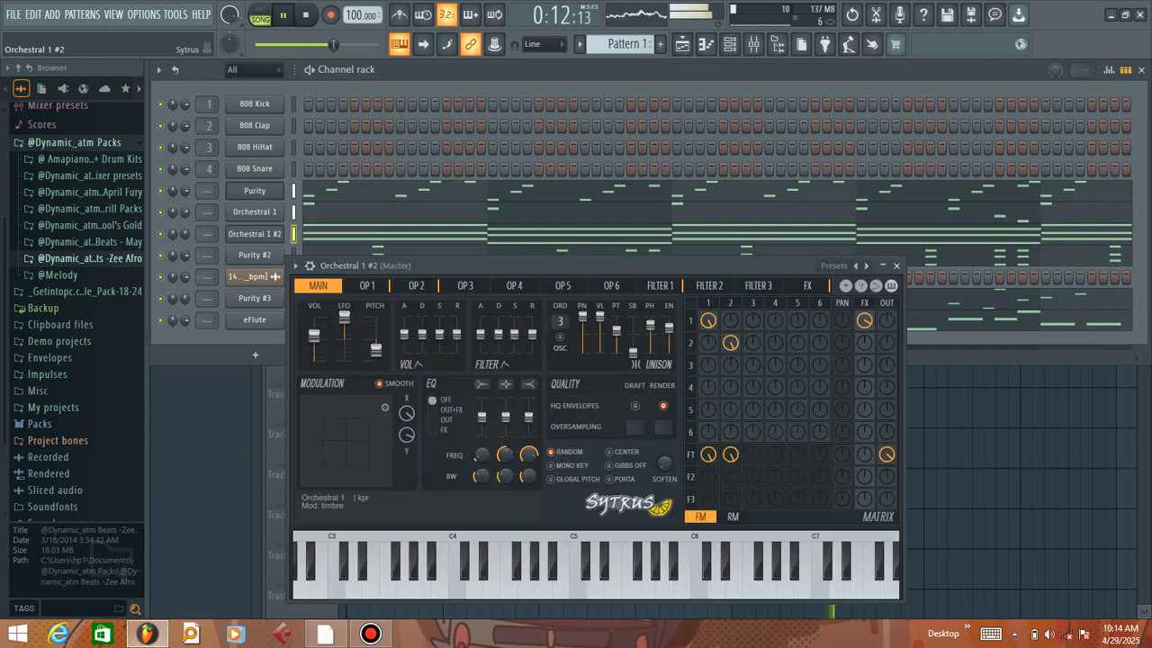
{"action": "left_click", "coordinate": [309, 265]}
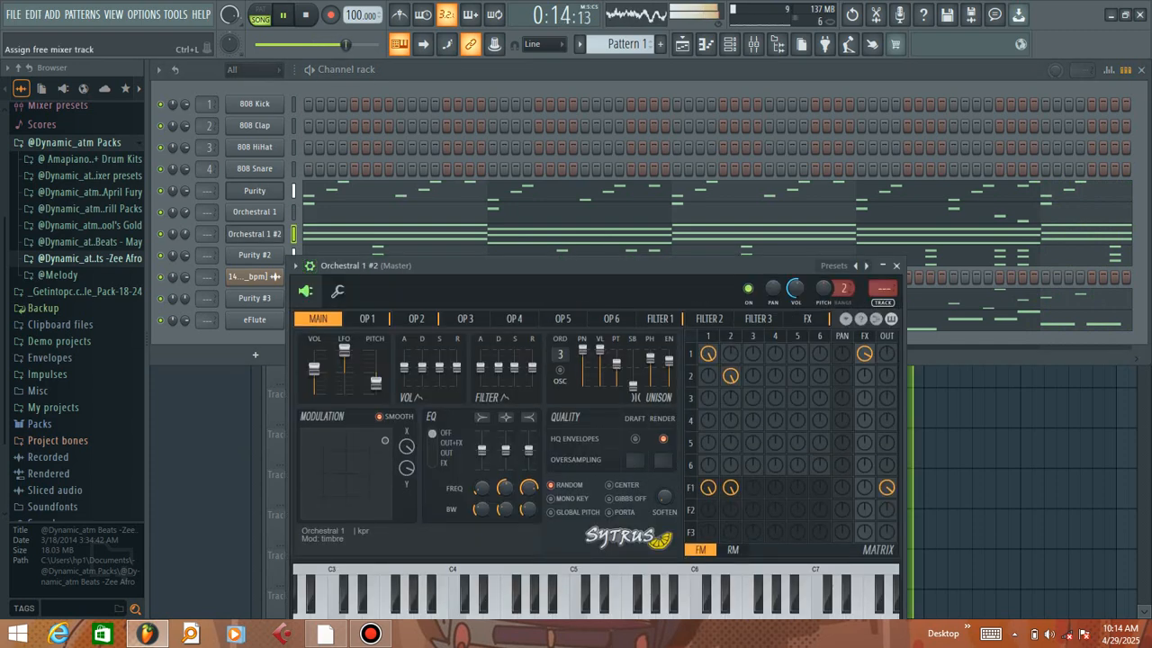
{"action": "left_click", "coordinate": [883, 289]}
Add Fruity Parametric EQ 2 in slot 4 of the Orchestral 1 #2 mixer track, cutting the lows and boosting the highs
{"action": "left_click", "coordinate": [1020, 179]}
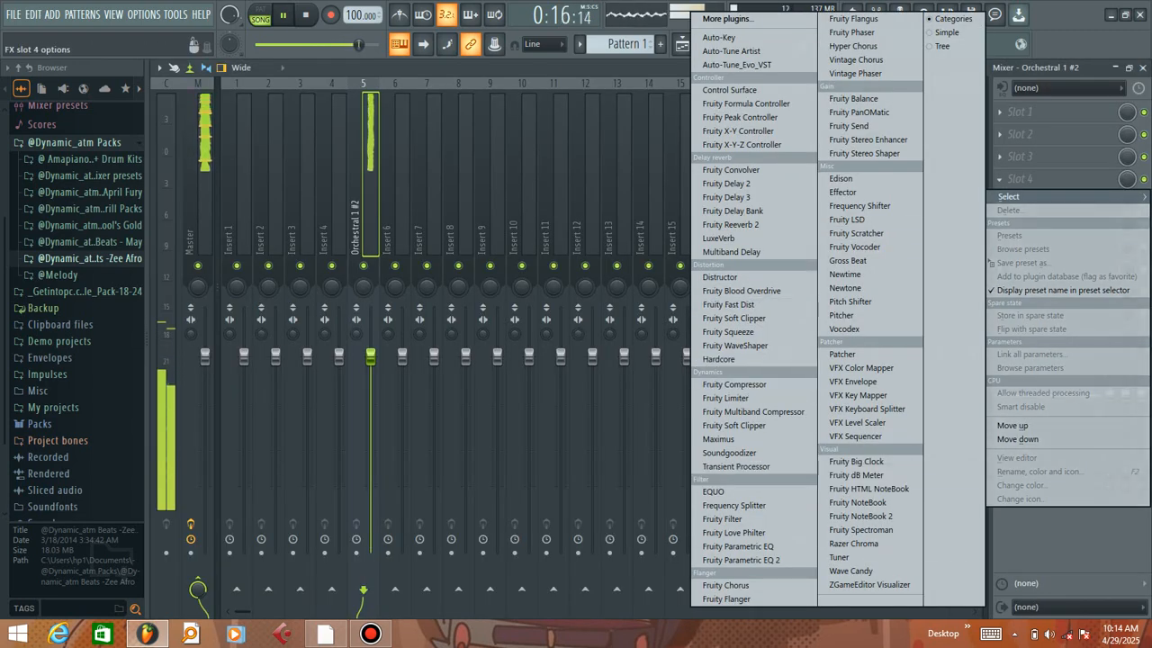
{"action": "left_click", "coordinate": [743, 559]}
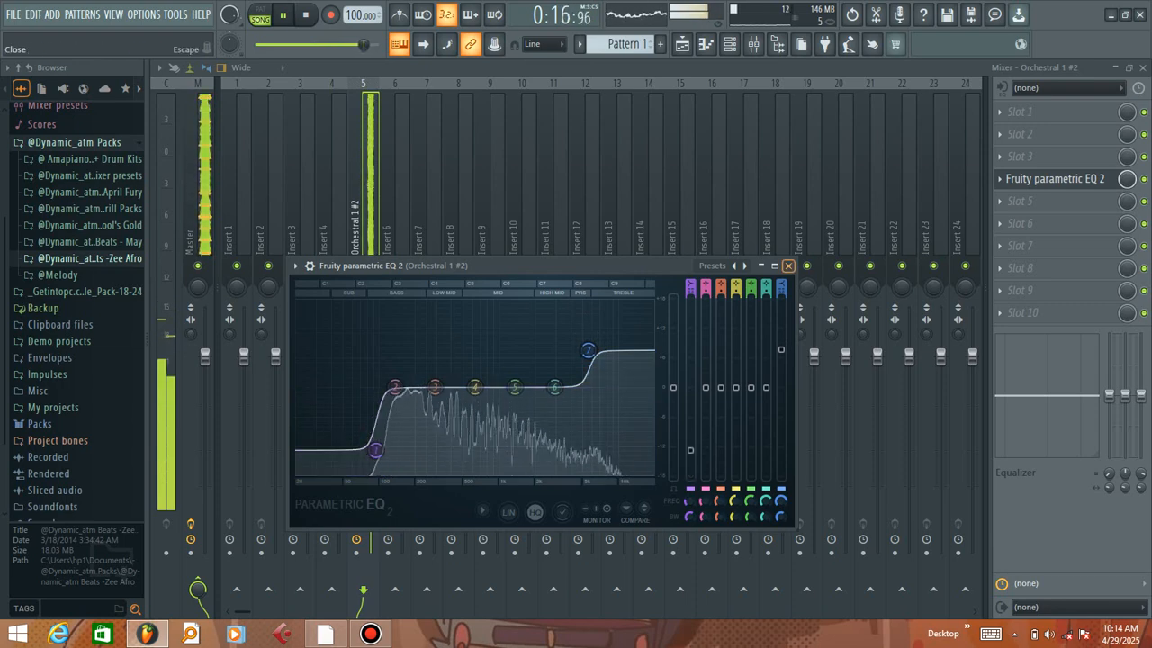
{"action": "left_click", "coordinate": [788, 266]}
Add Fruity Reeverb 2 in slot 3 of the same mixer track, reduce its mix level to 89% and close the mixer
{"action": "left_click", "coordinate": [1001, 157]}
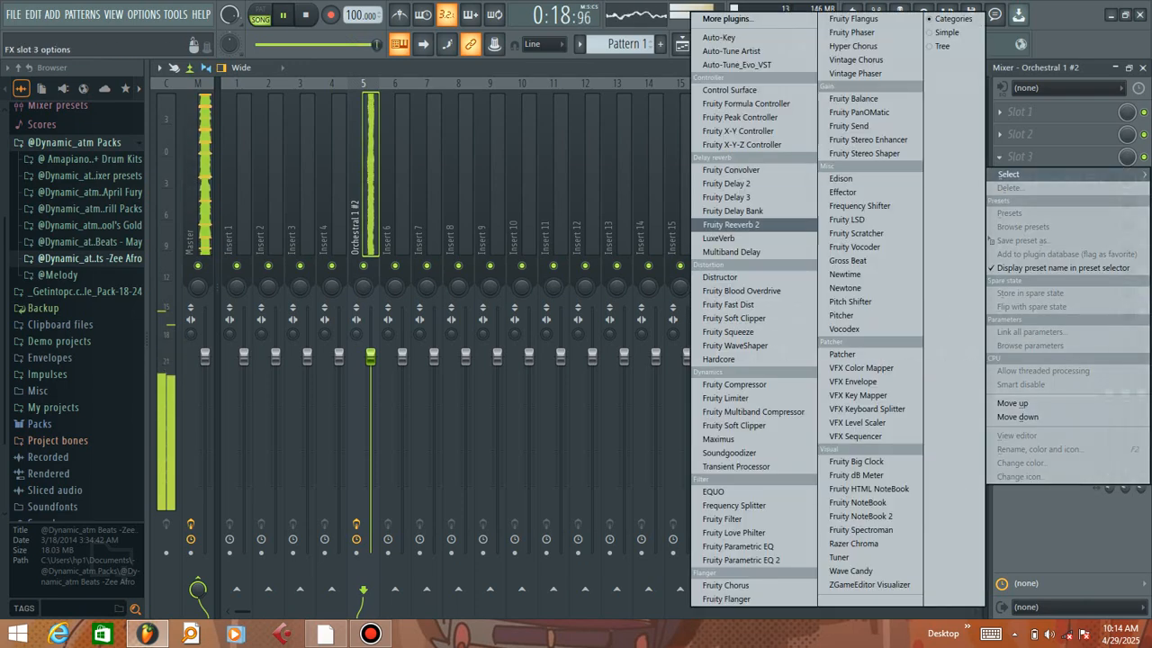
{"action": "left_click", "coordinate": [729, 224]}
{"action": "left_click_drag", "start_coordinate": [1127, 157], "coordinate": [1127, 171]}
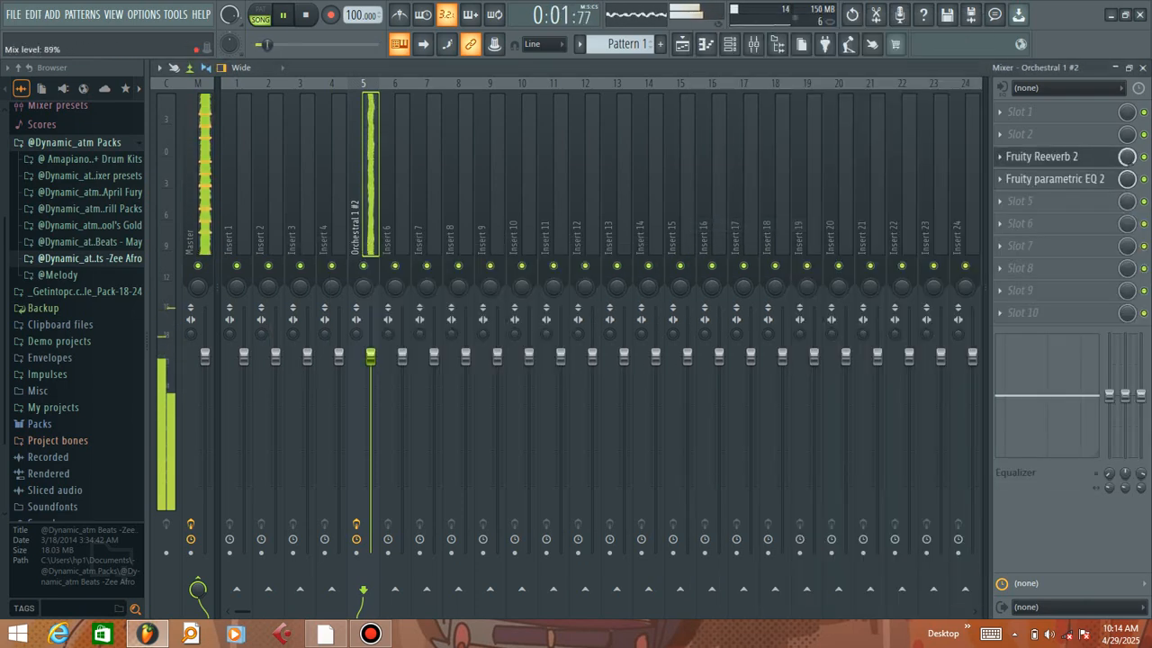
{"action": "left_click", "coordinate": [1142, 67]}
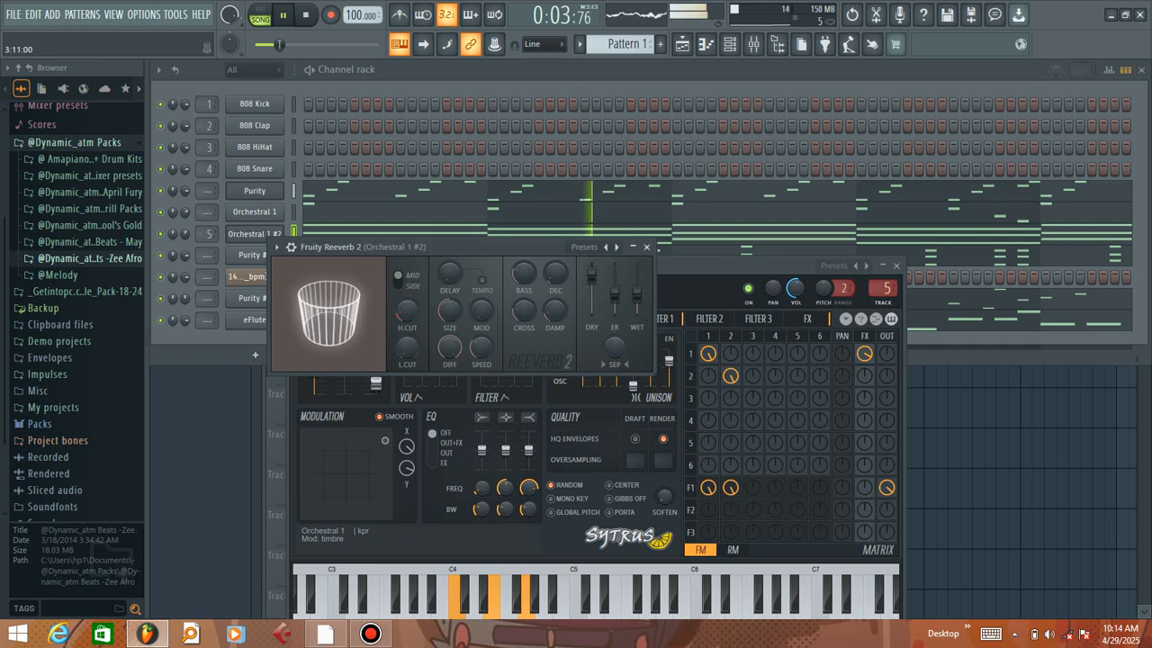
{"action": "left_click", "coordinate": [274, 276]}
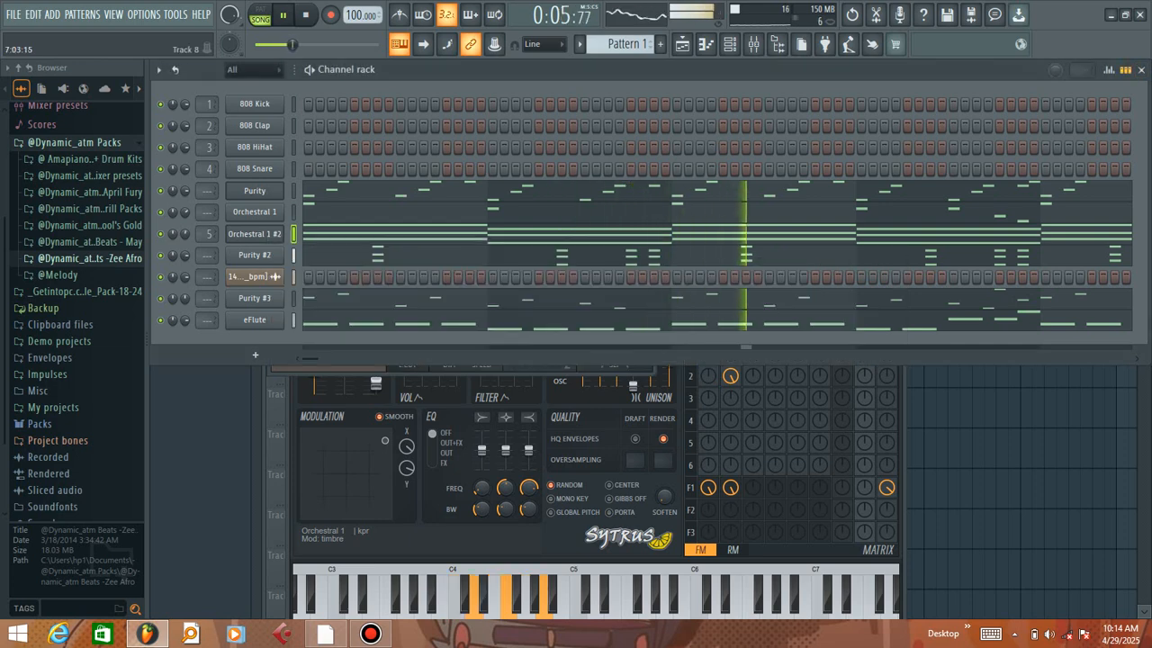
Split Pattern 1 by channel so each instrument gets its own clip on a separate playlist track
{"action": "key", "text": "F5"}
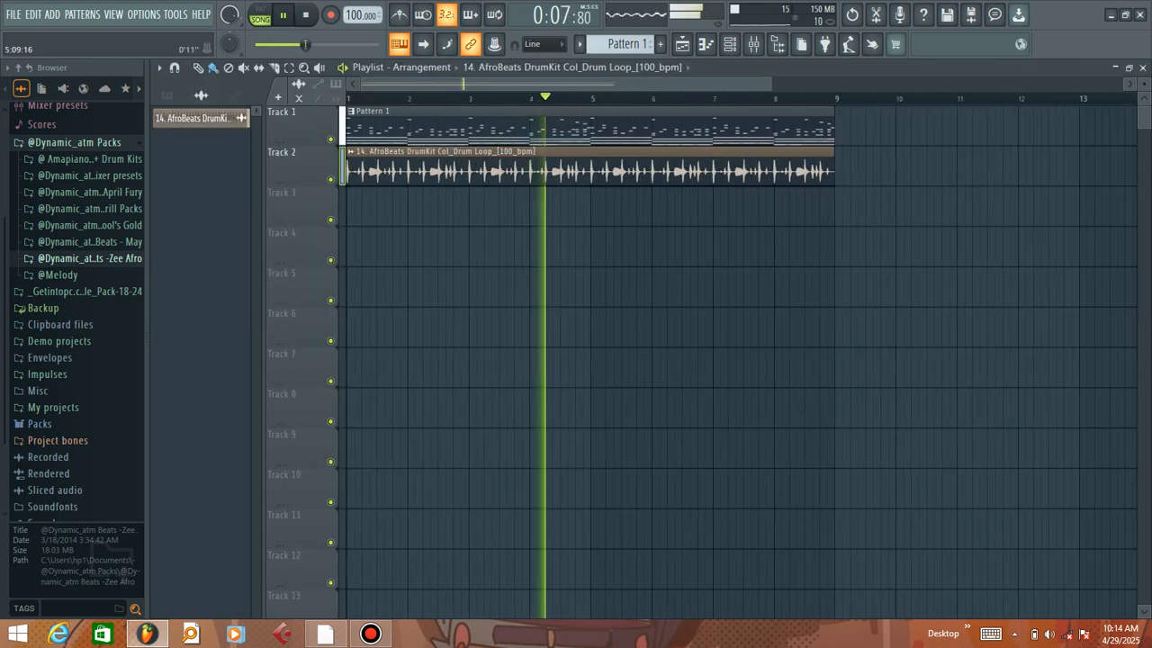
{"action": "left_click_drag", "start_coordinate": [771, 83], "coordinate": [782, 83]}
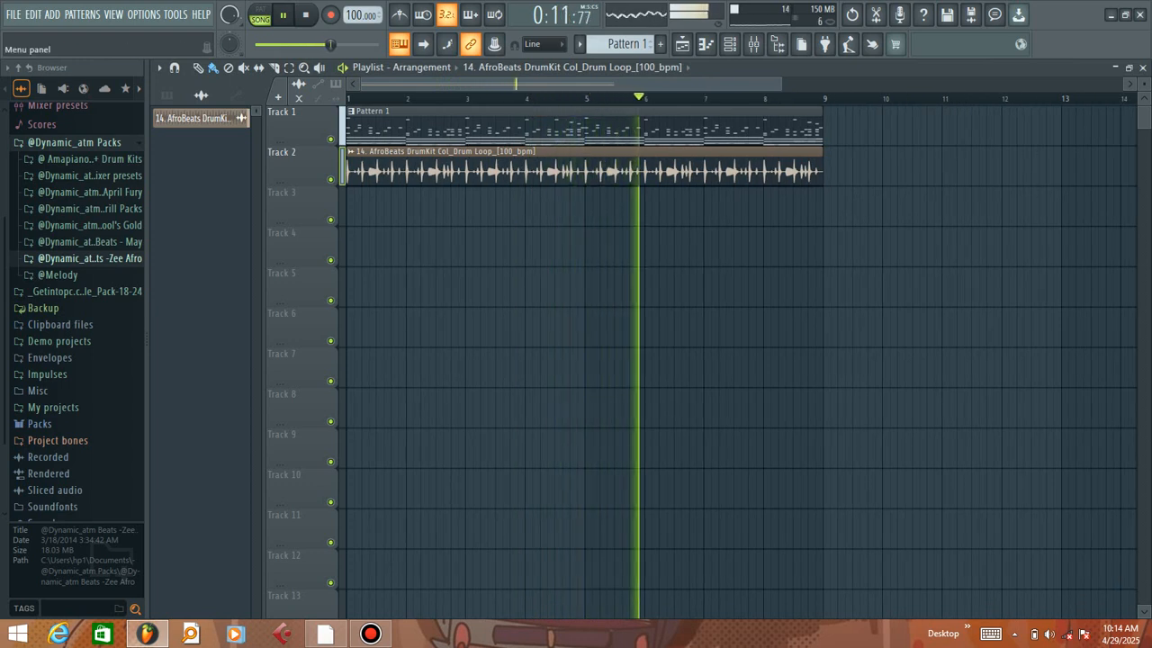
{"action": "left_click", "coordinate": [94, 14]}
{"action": "left_click", "coordinate": [117, 246]}
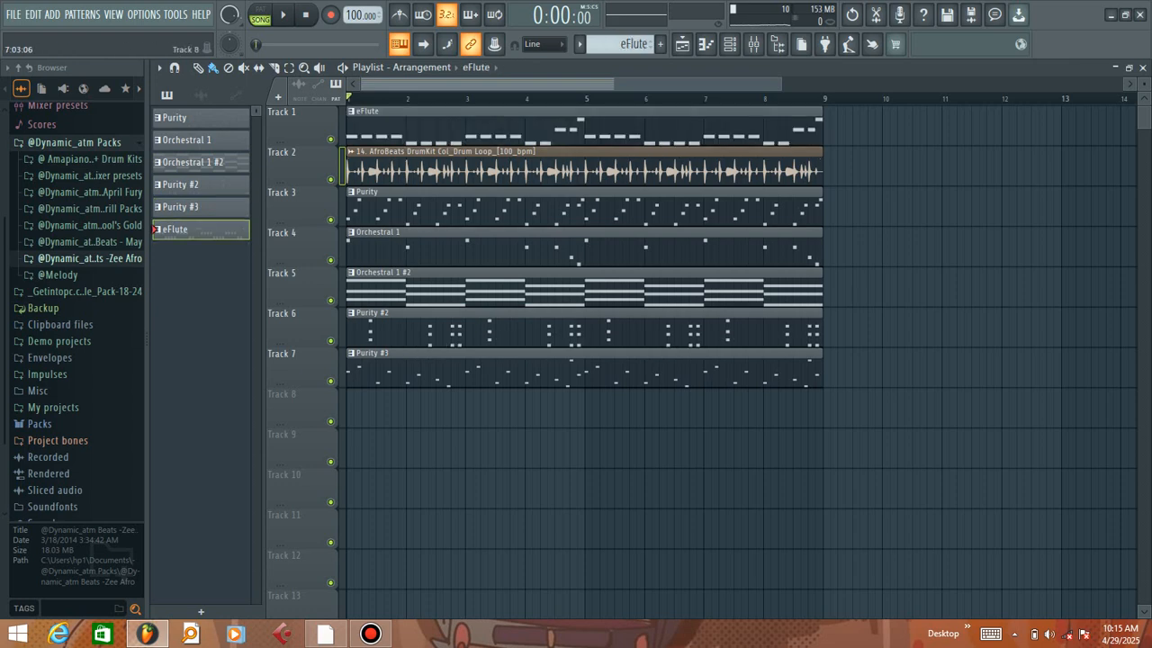
Select all playlist clips on Tracks 1–7 and duplicate the eight-bar block three times, filling the arrangement through bar 32
{"action": "left_click_drag", "start_coordinate": [757, 447], "coordinate": [540, 105]}
{"action": "key", "text": "ctrl+b"}
{"action": "key", "text": "ctrl+b"}
{"action": "key", "text": "ctrl+b"}
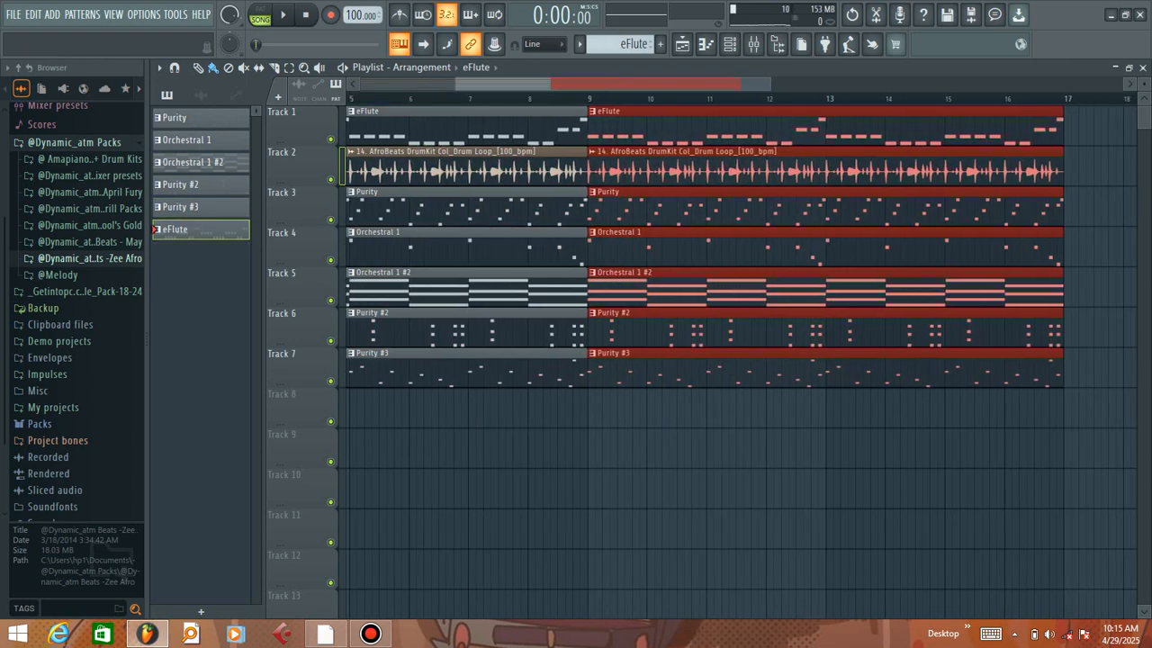
{"action": "left_click_drag", "start_coordinate": [662, 83], "coordinate": [470, 84]}
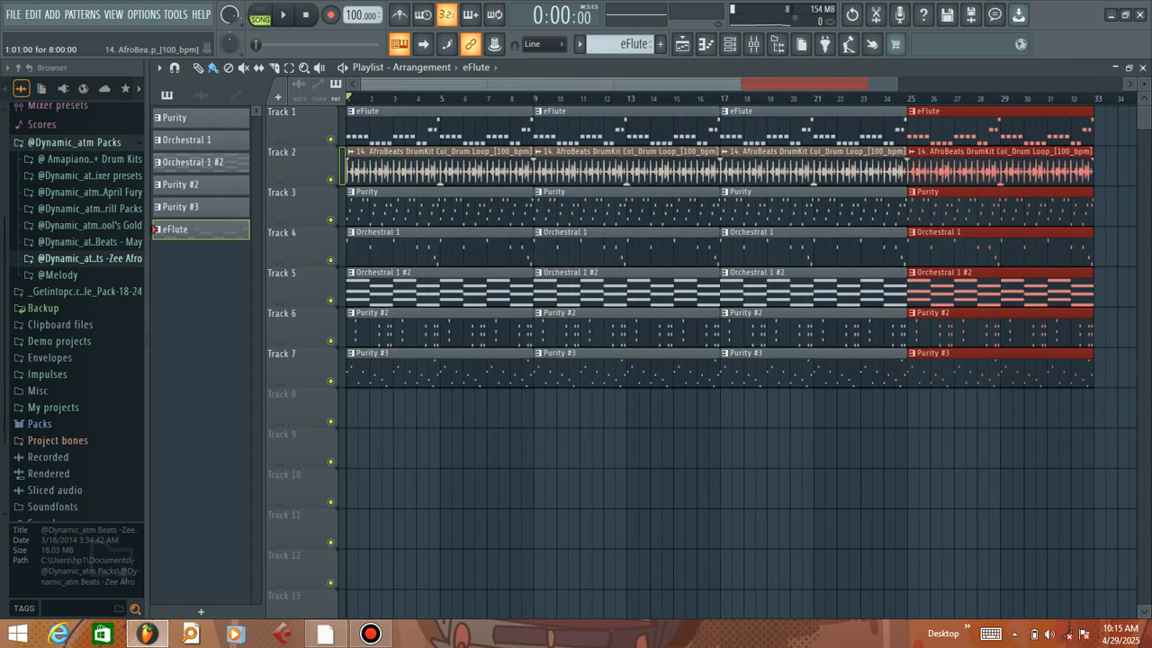
Delete the drum loop, Purity #3 and eFlute clips from bars 1–8
{"action": "right_click", "coordinate": [359, 167]}
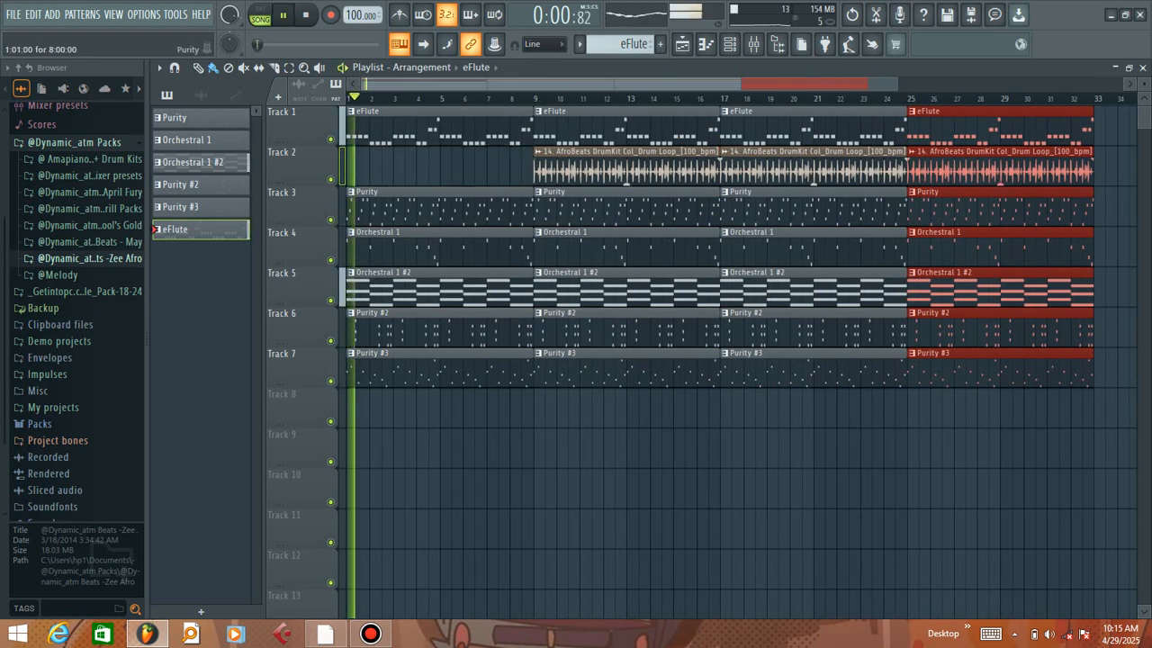
{"action": "right_click", "coordinate": [376, 369]}
{"action": "right_click", "coordinate": [376, 132]}
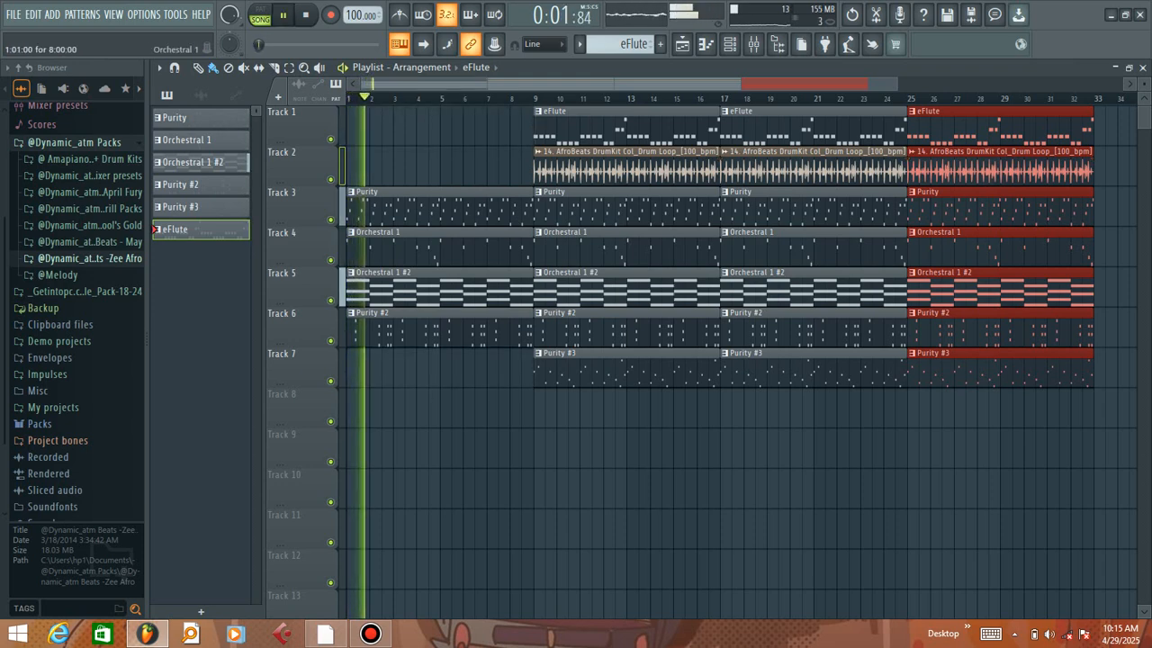
{"action": "left_click_drag", "start_coordinate": [897, 84], "coordinate": [751, 84]}
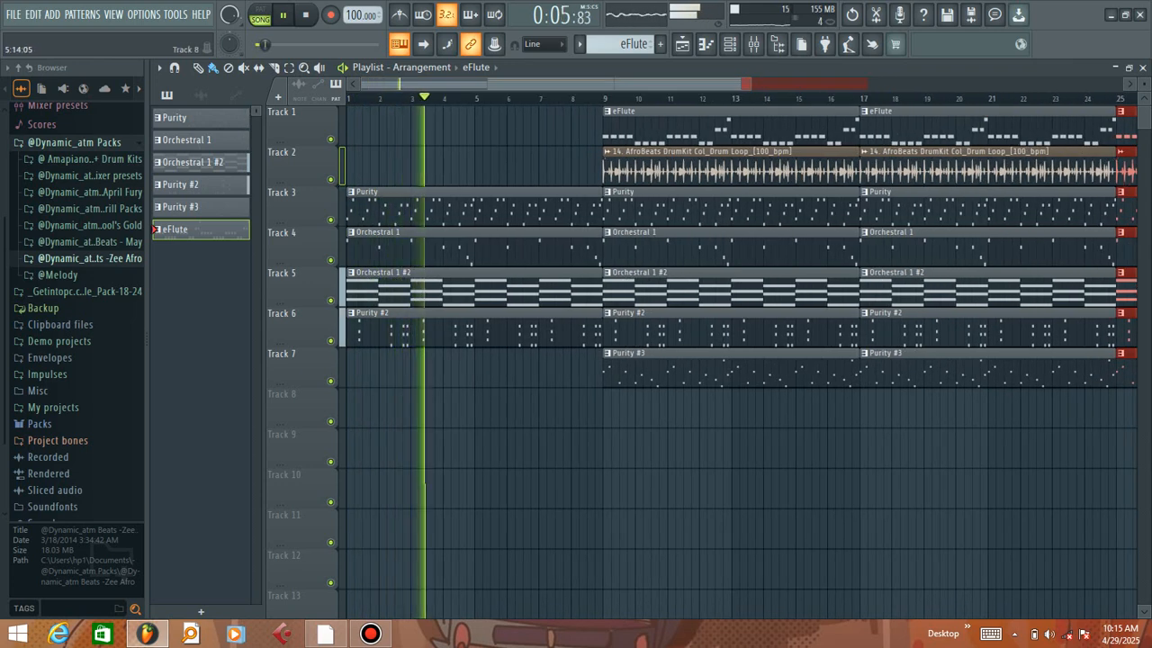
{"action": "left_click", "coordinate": [502, 408]}
{"action": "right_click", "coordinate": [506, 410]}
{"action": "left_click", "coordinate": [510, 449]}
{"action": "right_click", "coordinate": [513, 448]}
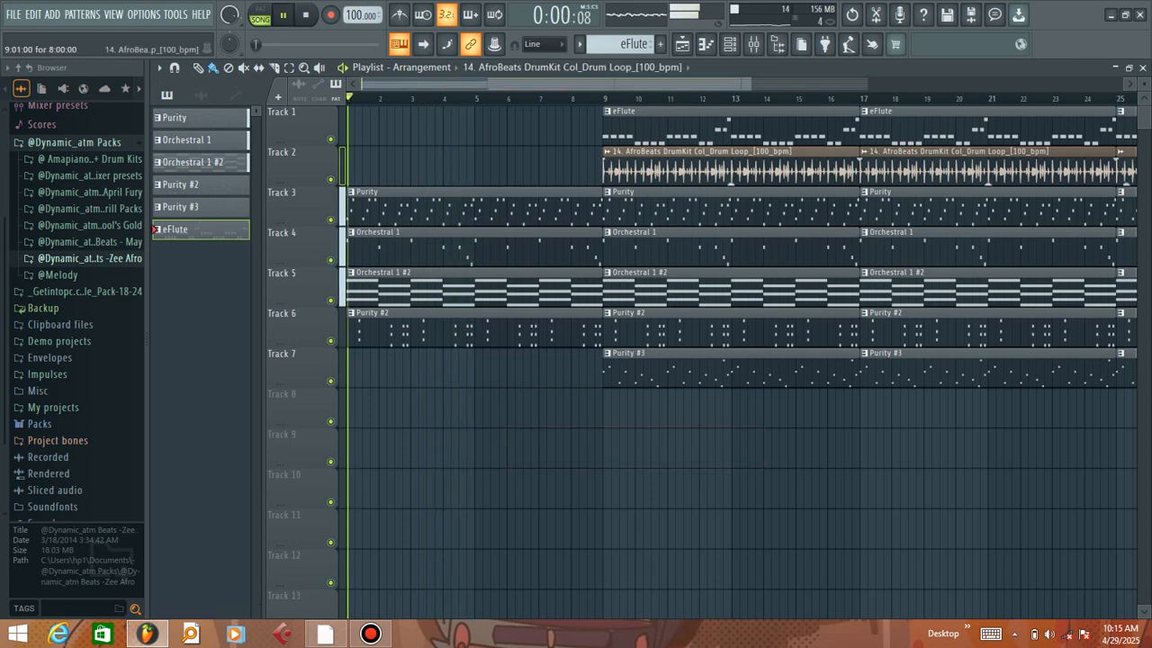
Move the drum loop clip from bar 9 to bar 1 on Track 2 and duplicate it into bars 9–16
{"action": "left_click_drag", "start_coordinate": [730, 174], "coordinate": [468, 174]}
{"action": "left_click", "coordinate": [330, 179]}
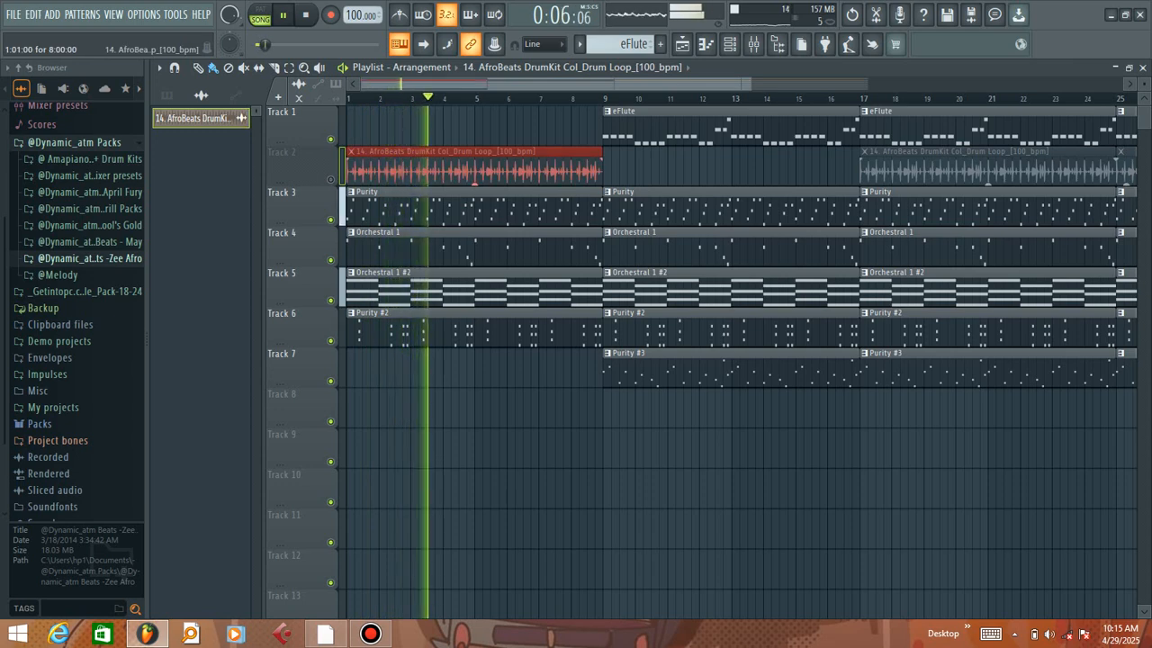
{"action": "key", "text": "ctrl+b"}
{"action": "left_click", "coordinate": [330, 178]}
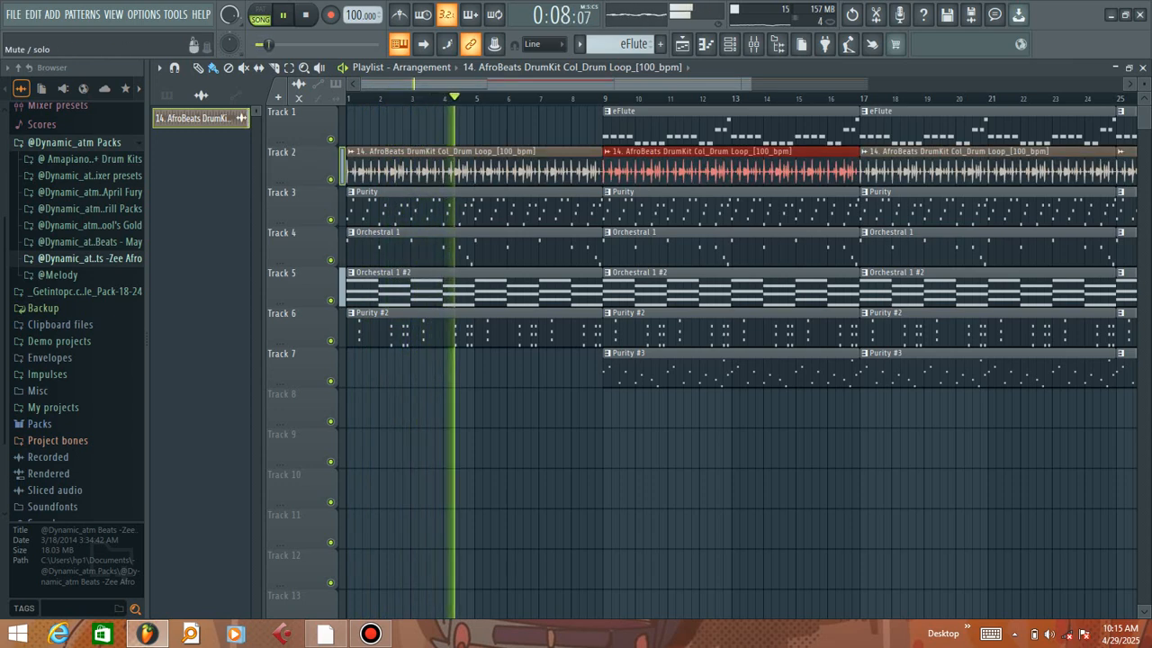
Trim the start of the first drum loop clip so it begins at bar 5
{"action": "left_click_drag", "start_coordinate": [350, 171], "coordinate": [460, 171]}
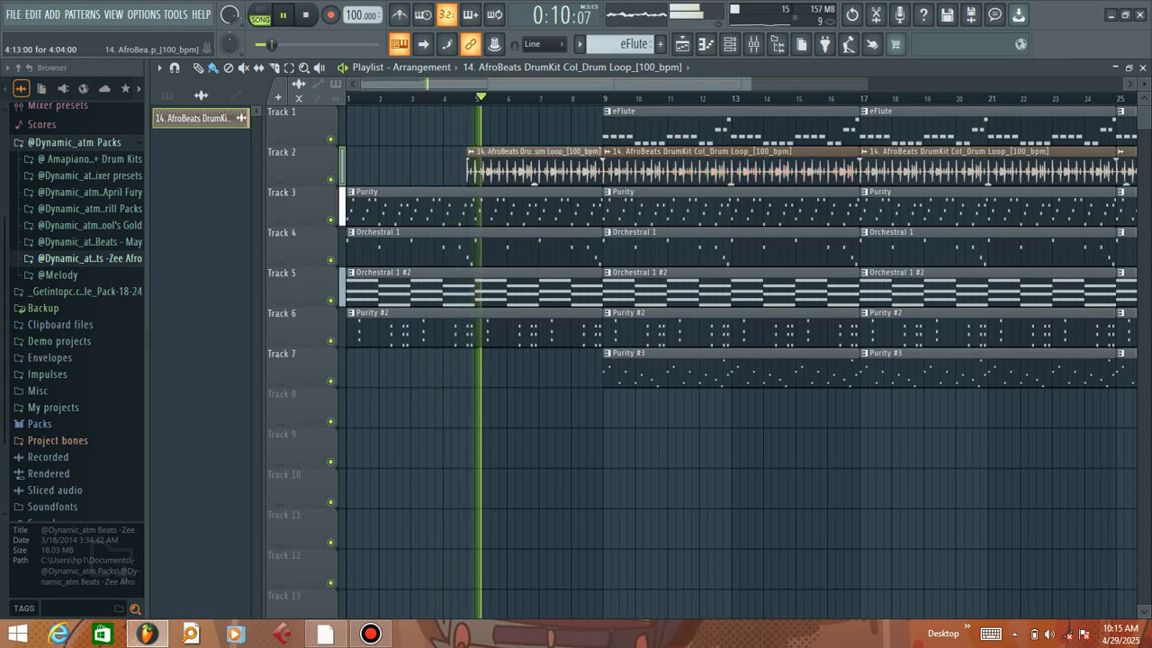
{"action": "left_click_drag", "start_coordinate": [469, 171], "coordinate": [476, 171]}
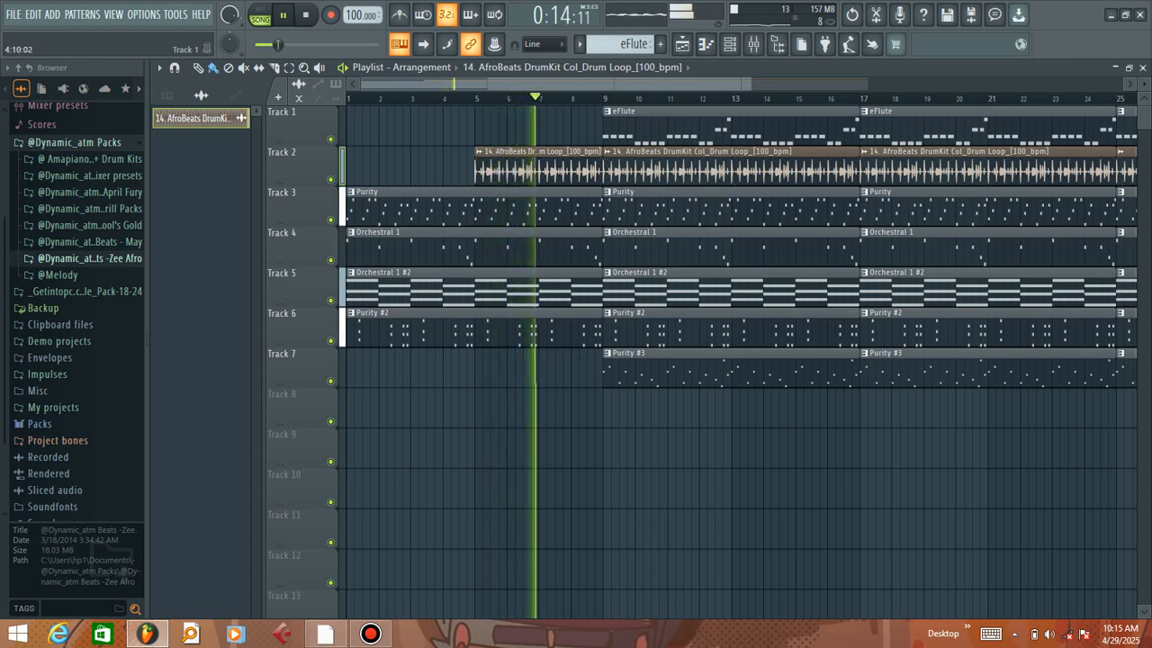
{"action": "left_click", "coordinate": [476, 132]}
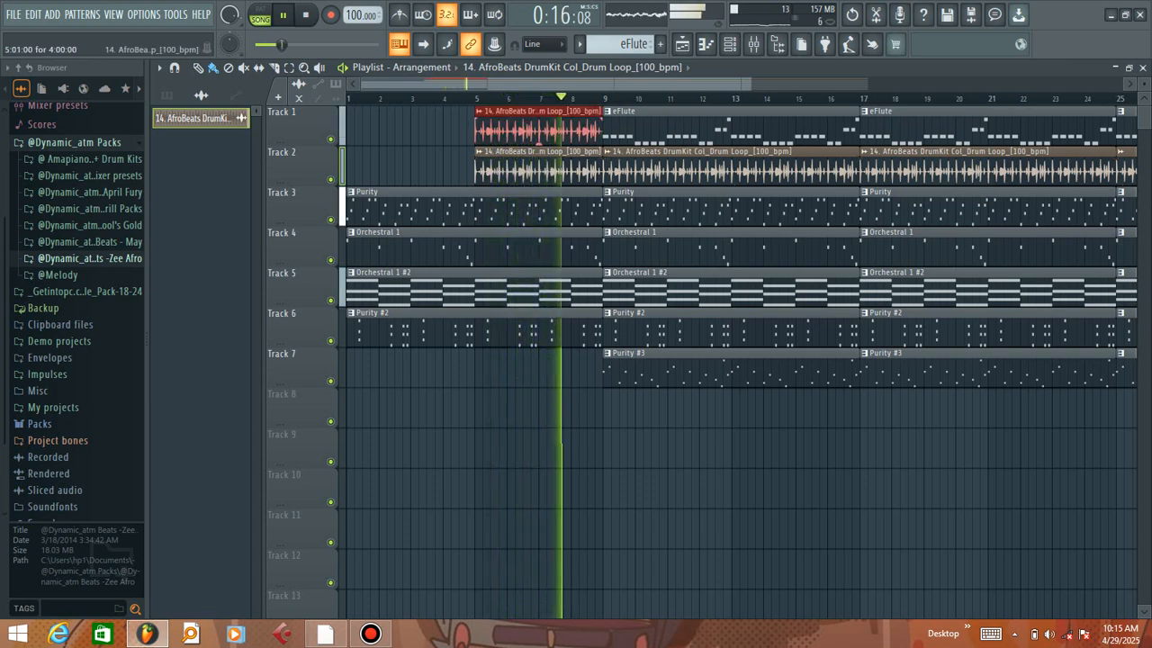
{"action": "key", "text": "Delete"}
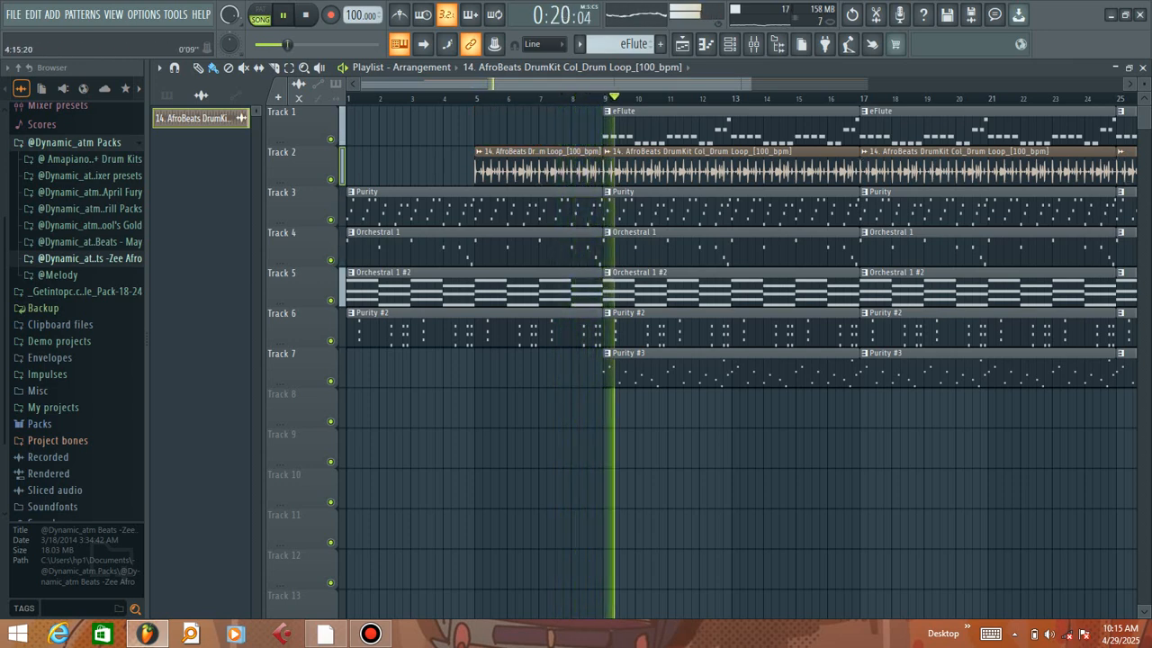
Shorten the first Orchestral 1 #2 and Purity #2 clips so both end at the start of bar 5
{"action": "left_click", "coordinate": [348, 98]}
{"action": "left_click_drag", "start_coordinate": [600, 289], "coordinate": [474, 289]}
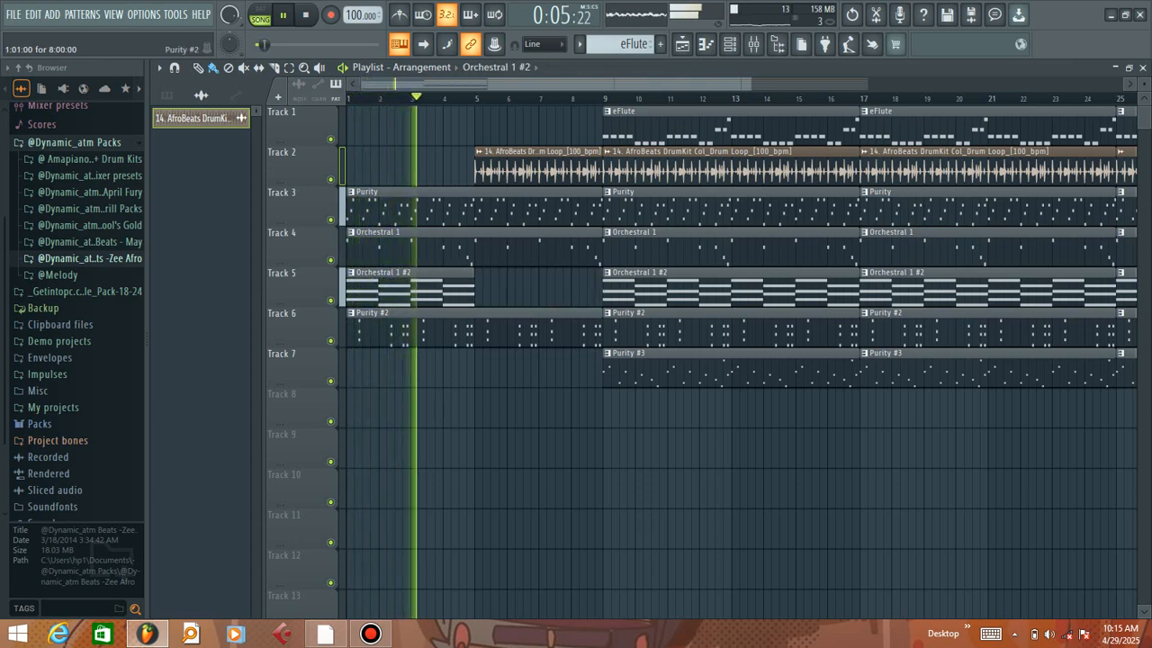
{"action": "left_click_drag", "start_coordinate": [600, 329], "coordinate": [474, 329]}
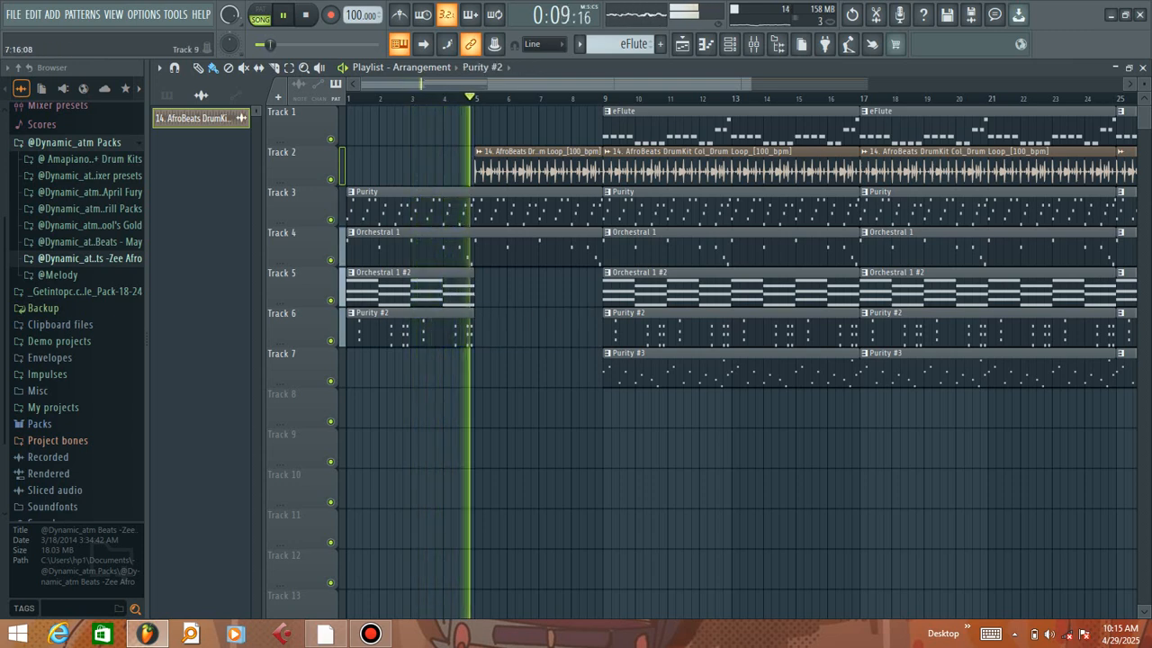
Add a four-bar eFlute clip over bars 5–8 on Track 1
{"action": "left_click", "coordinate": [630, 129]}
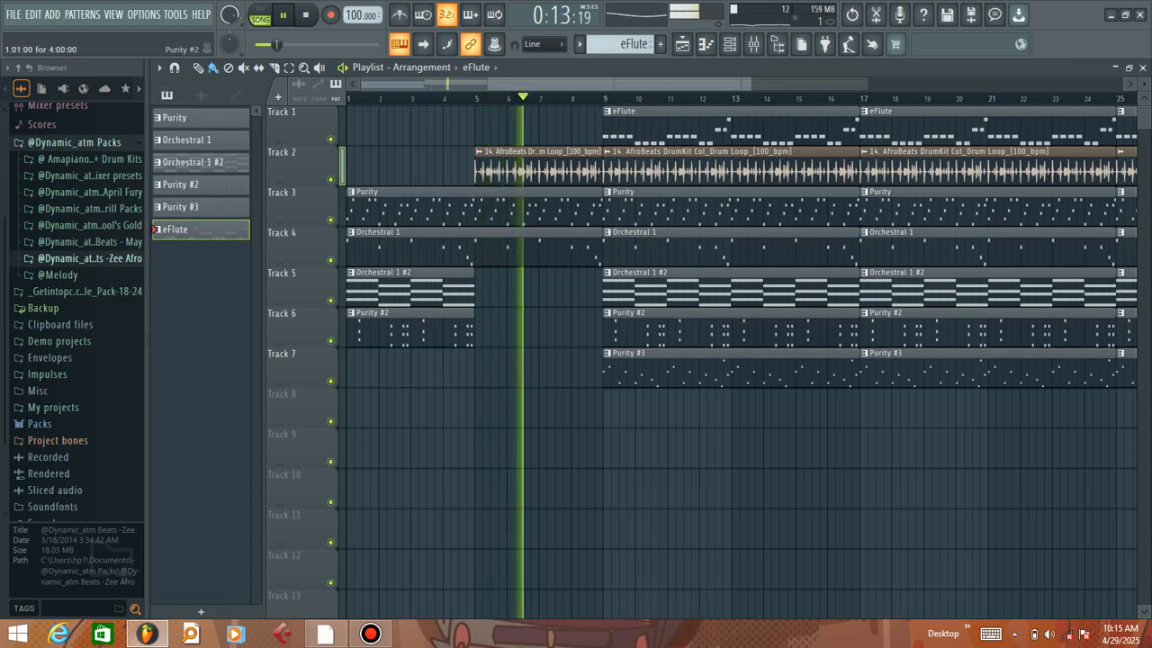
{"action": "key", "text": "space"}
{"action": "left_click", "coordinate": [654, 489]}
{"action": "left_click_drag", "start_coordinate": [654, 487], "coordinate": [351, 127]}
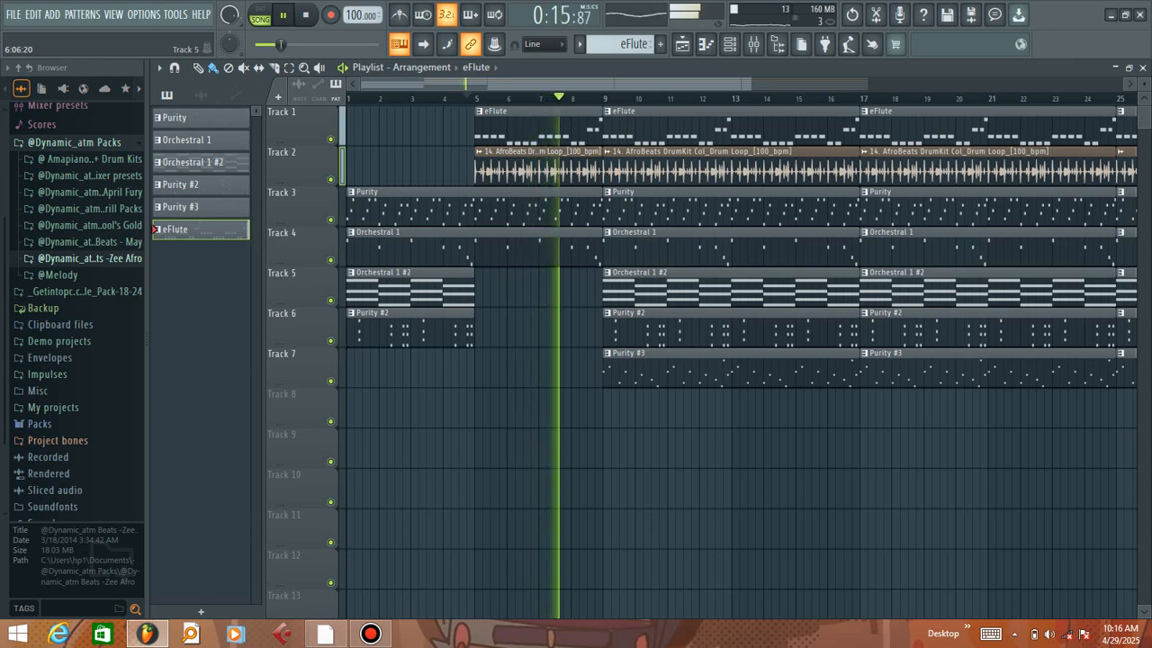
{"action": "scroll", "coordinate": [592, 371], "scroll_direction": "down", "scroll_amount": 1}
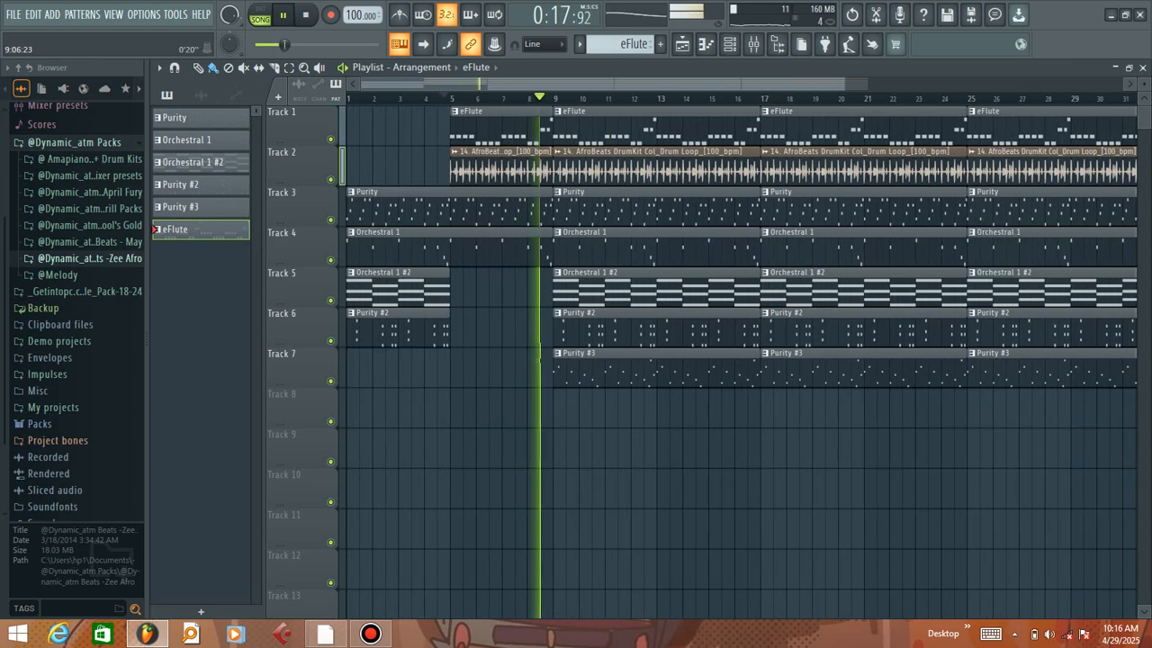
{"action": "left_click", "coordinate": [75, 143]}
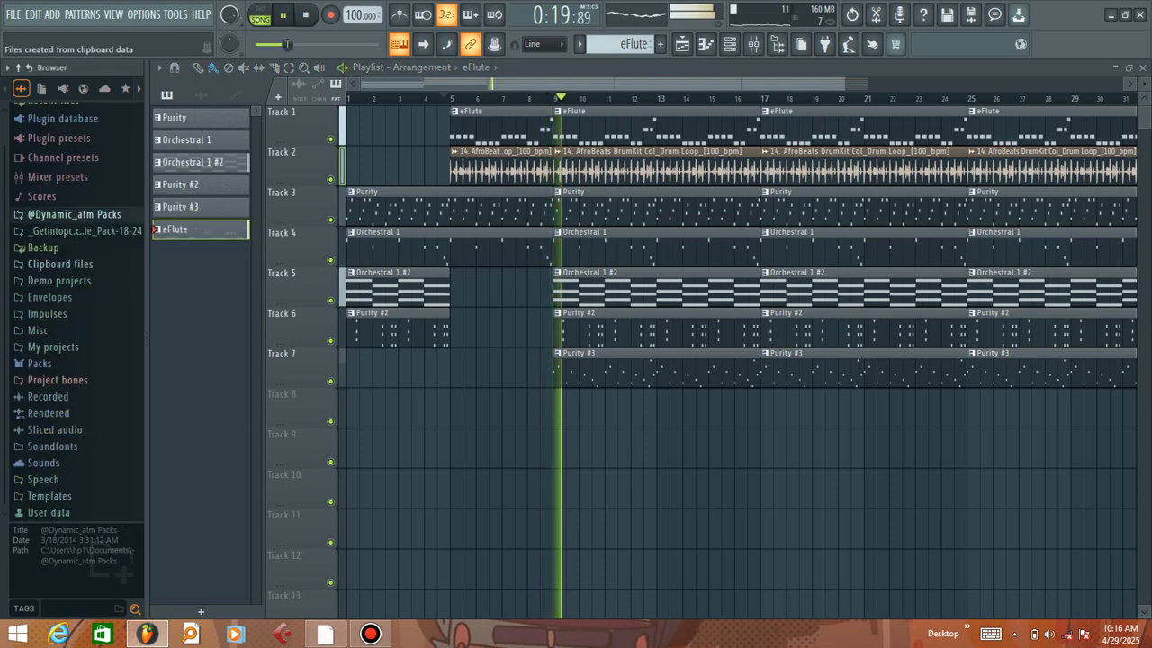
{"action": "left_click", "coordinate": [56, 349]}
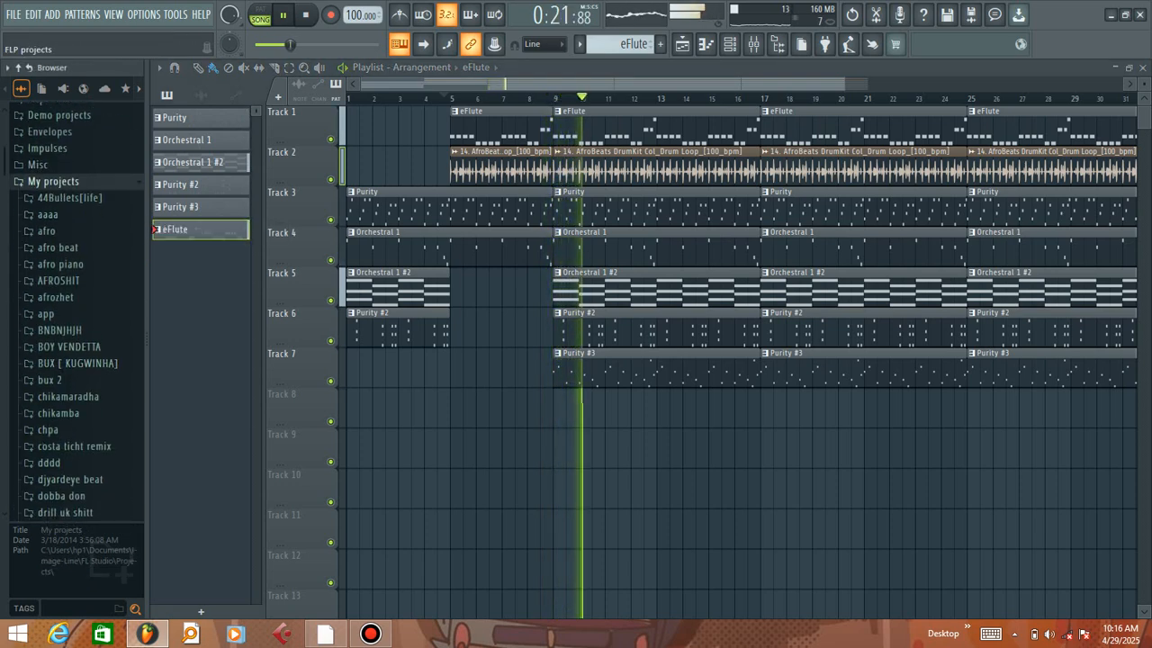
{"action": "left_click", "coordinate": [53, 182]}
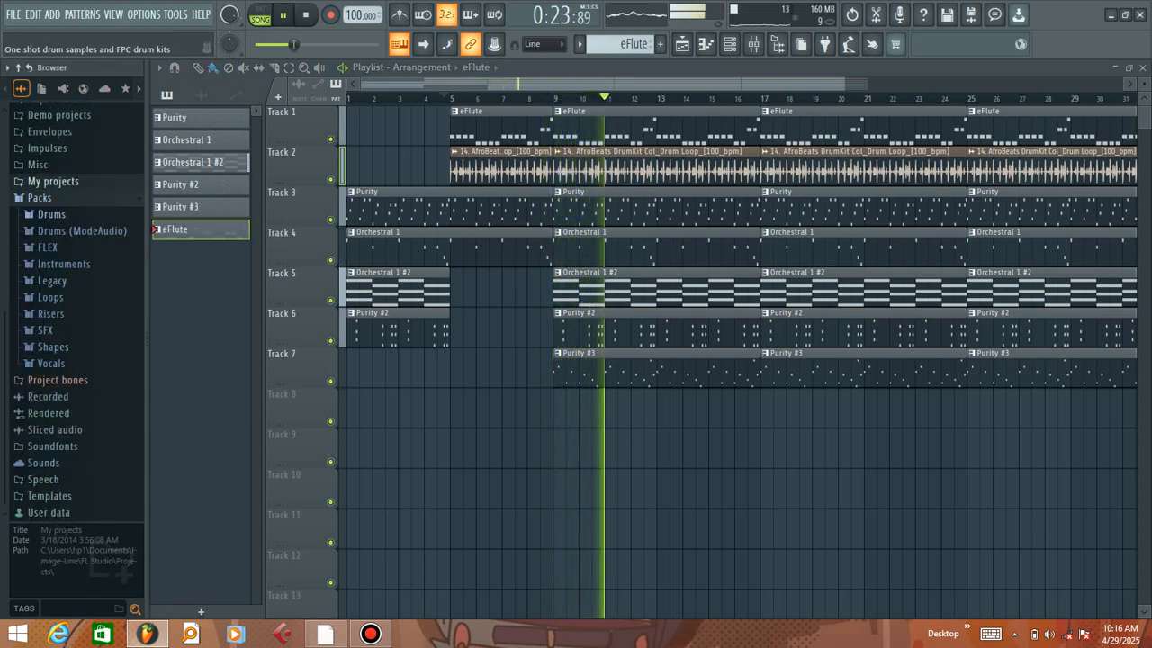
{"action": "left_click", "coordinate": [39, 197]}
{"action": "left_click", "coordinate": [40, 363]}
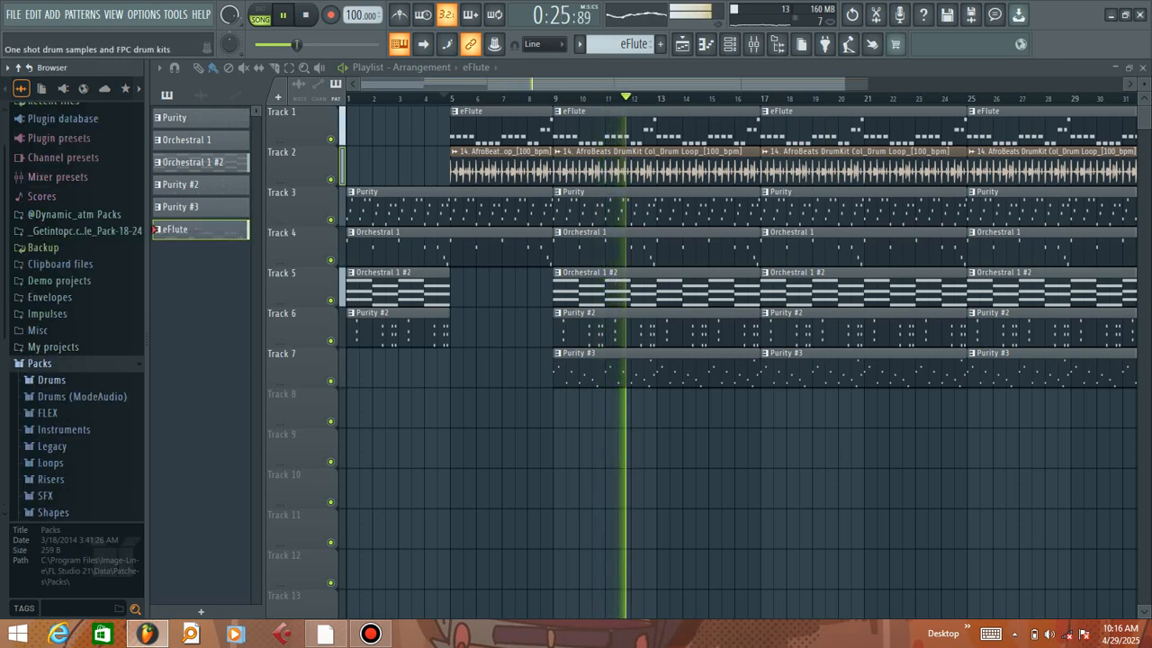
{"action": "left_click", "coordinate": [52, 291]}
{"action": "left_click", "coordinate": [66, 307]}
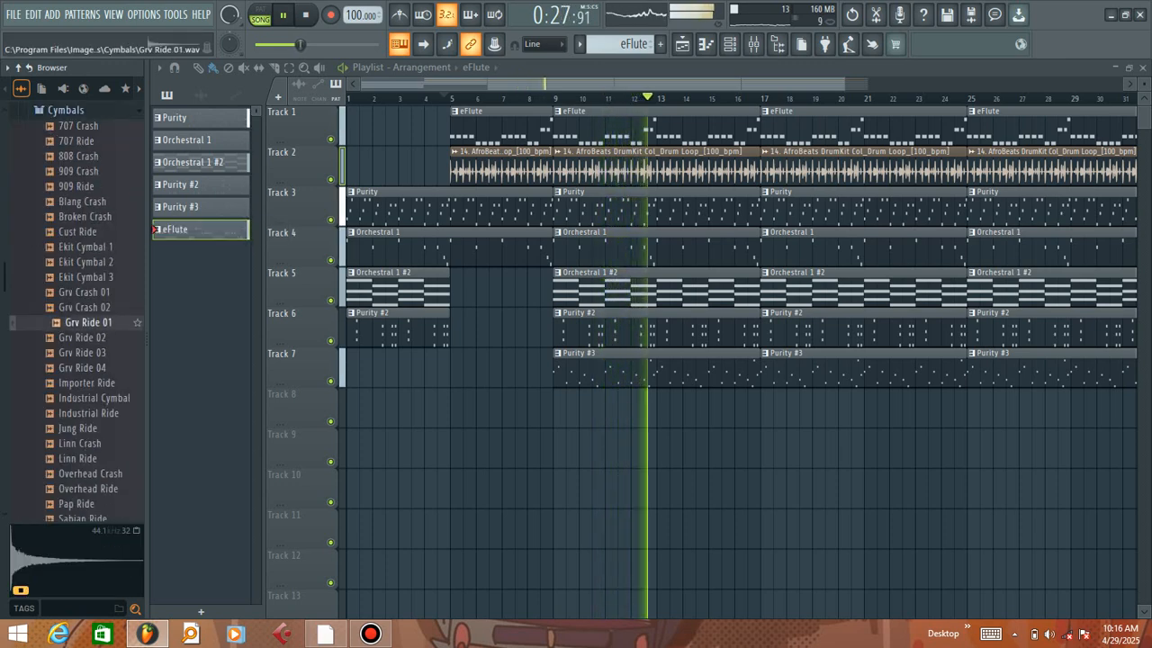
Audition the Grv crash and ride samples and place Grv Ride 01 on Track 8 at bar 9
{"action": "left_click", "coordinate": [90, 307]}
{"action": "left_click_drag", "start_coordinate": [90, 307], "coordinate": [126, 297]}
{"action": "left_click", "coordinate": [90, 291]}
{"action": "key", "text": "Down"}
{"action": "key", "text": "Down"}
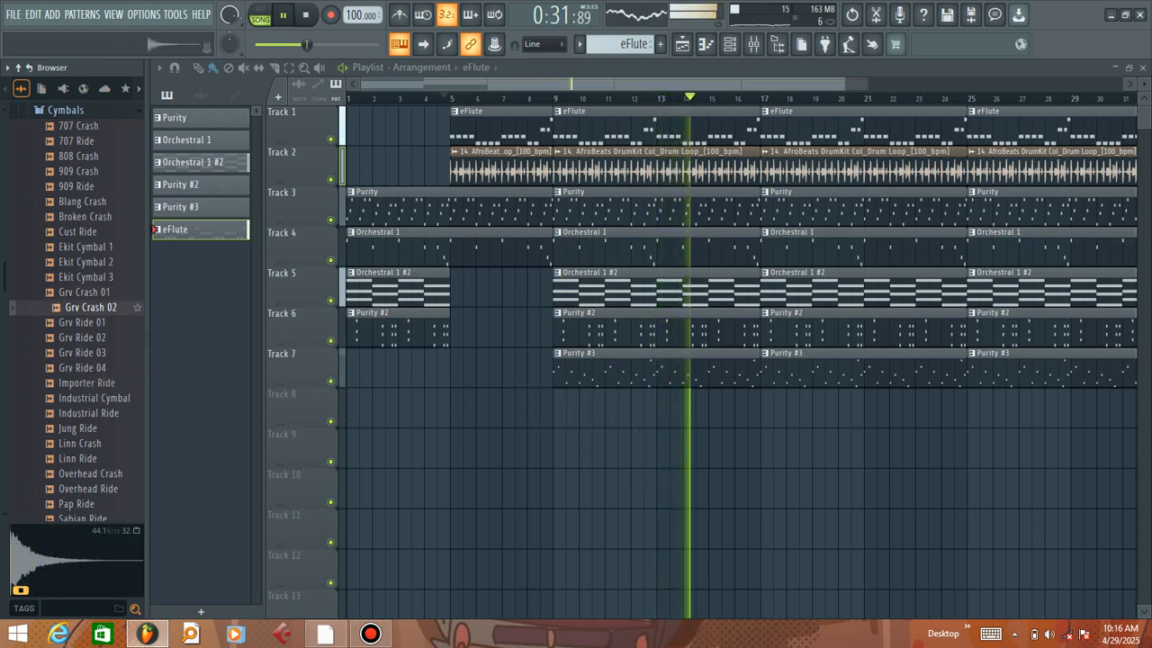
{"action": "left_click_drag", "start_coordinate": [88, 322], "coordinate": [555, 400]}
Set the Grv Ride 01 clip's channel volume to 37%, checking its level by replaying from just before bar 9
{"action": "double_click", "coordinate": [563, 401]}
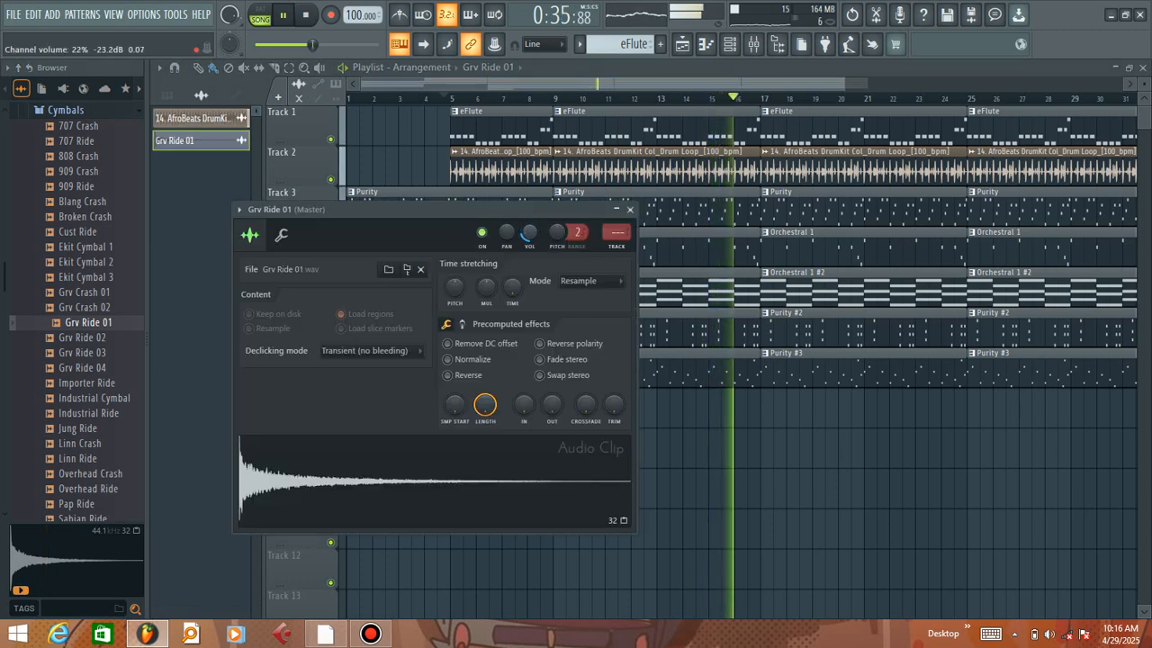
{"action": "left_click", "coordinate": [525, 97]}
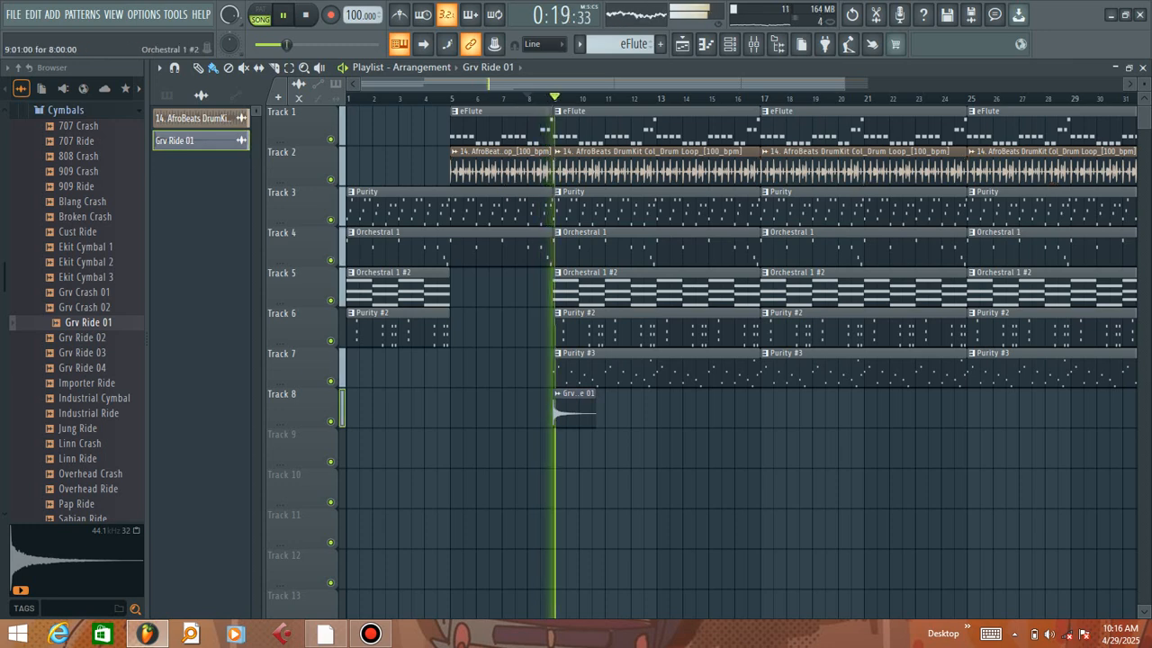
{"action": "key", "text": "space"}
{"action": "key", "text": "space"}
{"action": "double_click", "coordinate": [585, 401]}
{"action": "right_click", "coordinate": [532, 234]}
{"action": "left_click", "coordinate": [553, 244]}
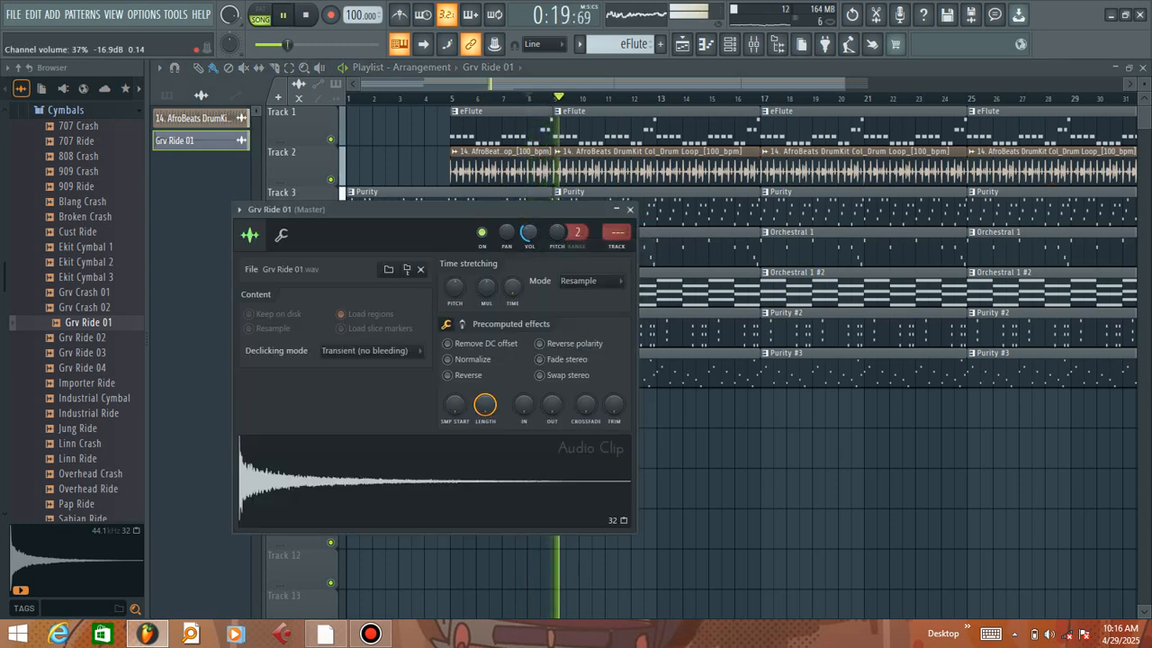
{"action": "left_click", "coordinate": [728, 529]}
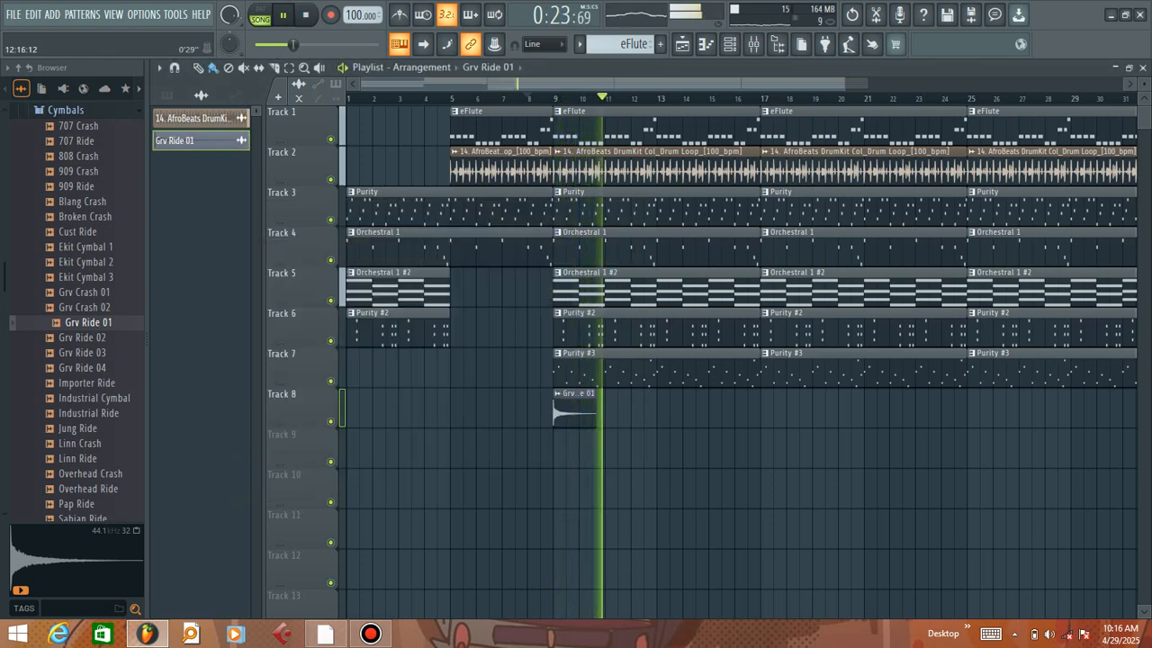
Trim the start of the eFlute clip at bar 17 on Track 1 so it begins at bar 21
{"action": "left_click_drag", "start_coordinate": [725, 84], "coordinate": [755, 84]}
{"action": "scroll", "coordinate": [755, 98], "scroll_direction": "up", "scroll_amount": 1}
{"action": "left_click", "coordinate": [621, 126]}
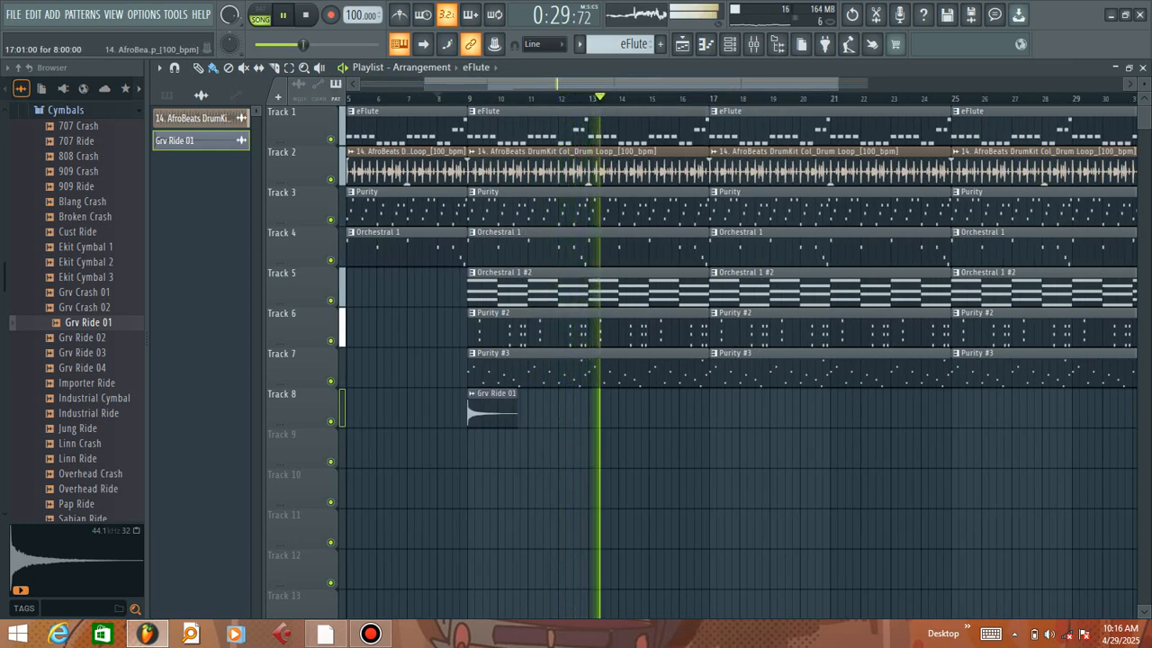
{"action": "left_click_drag", "start_coordinate": [717, 126], "coordinate": [833, 126]}
Trim the start of the Purity #3 clip at bar 17 on Track 7 so it begins at bar 21
{"action": "scroll", "coordinate": [775, 126], "scroll_direction": "left", "scroll_amount": 3}
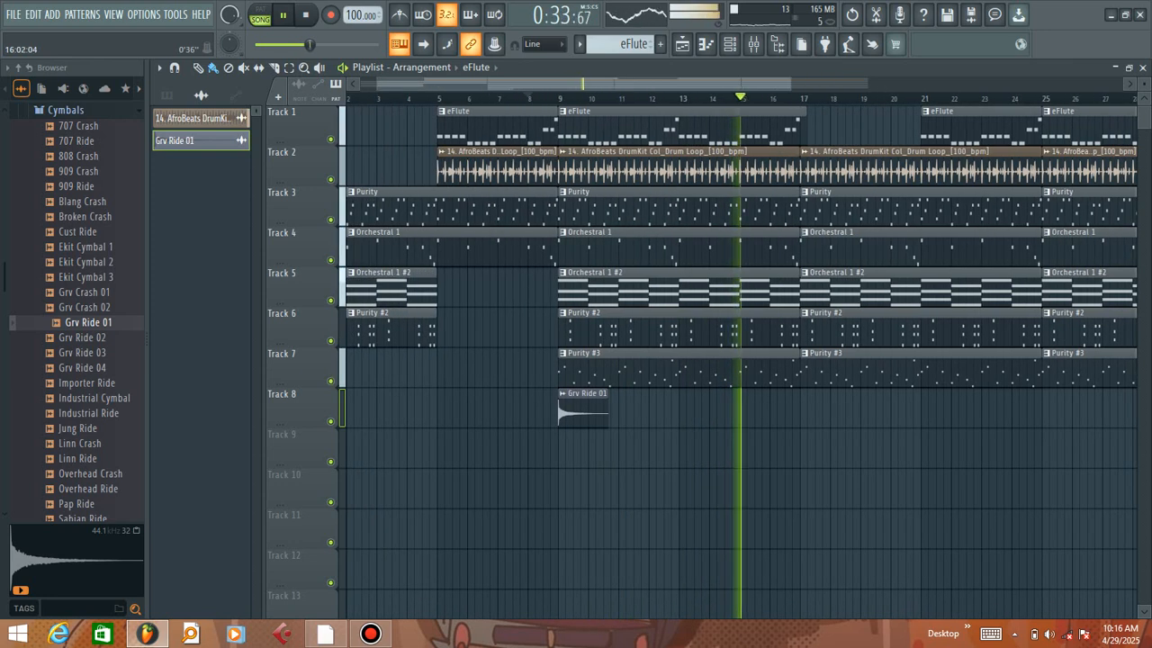
{"action": "scroll", "coordinate": [739, 360], "scroll_direction": "right", "scroll_amount": 2}
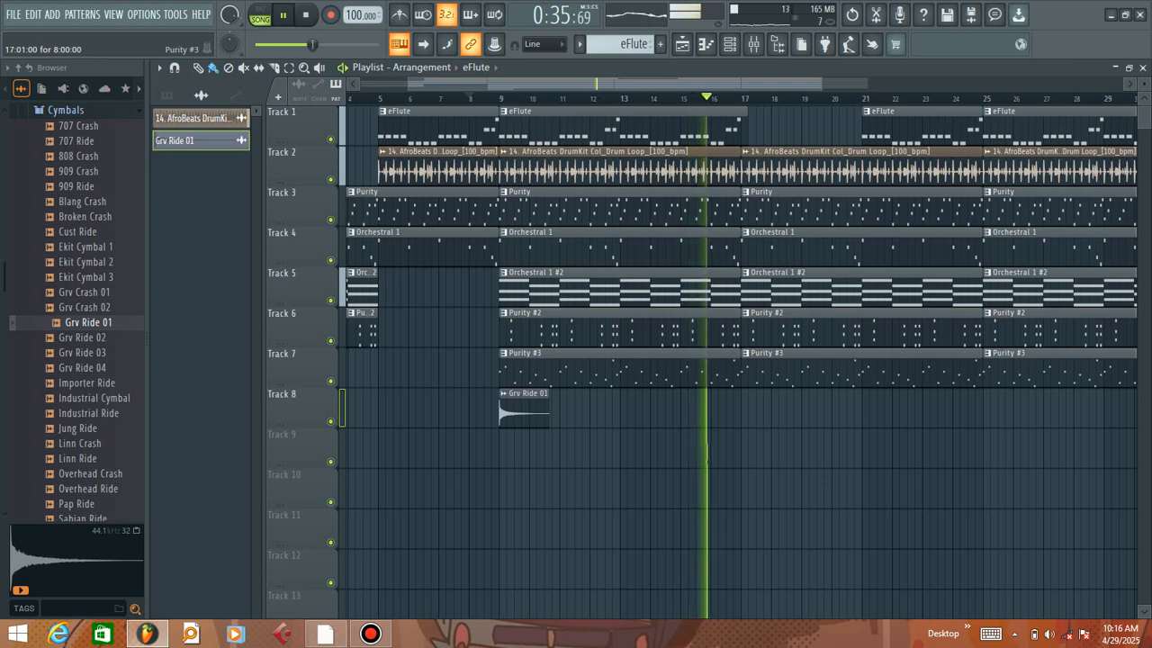
{"action": "left_click_drag", "start_coordinate": [751, 367], "coordinate": [865, 367]}
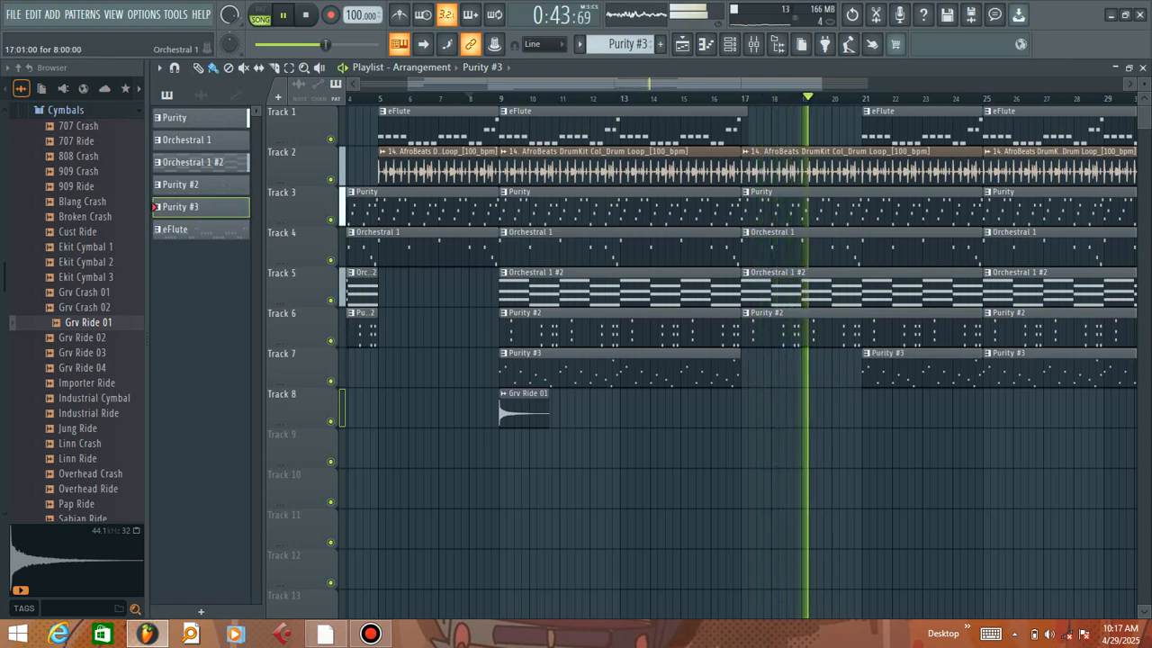
Replay the transition into bar 17 and shorten the Purity clip there on Track 3 to four bars, ending at bar 21
{"action": "left_click", "coordinate": [717, 99]}
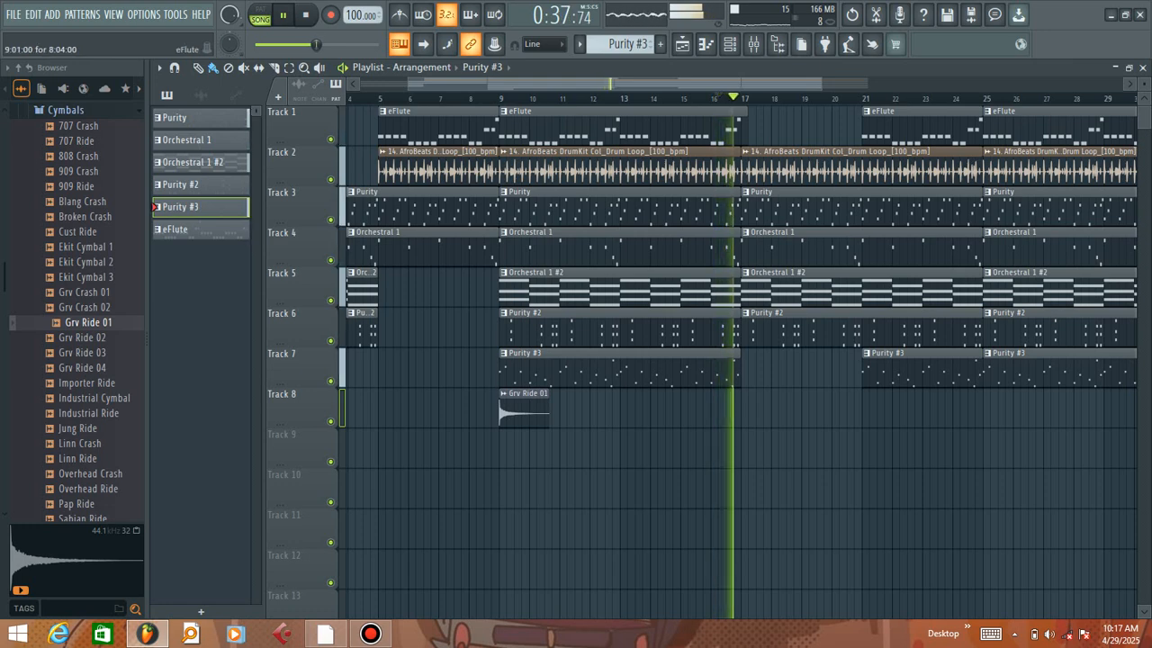
{"action": "key", "text": "space"}
{"action": "key", "text": "space"}
{"action": "left_click", "coordinate": [759, 209]}
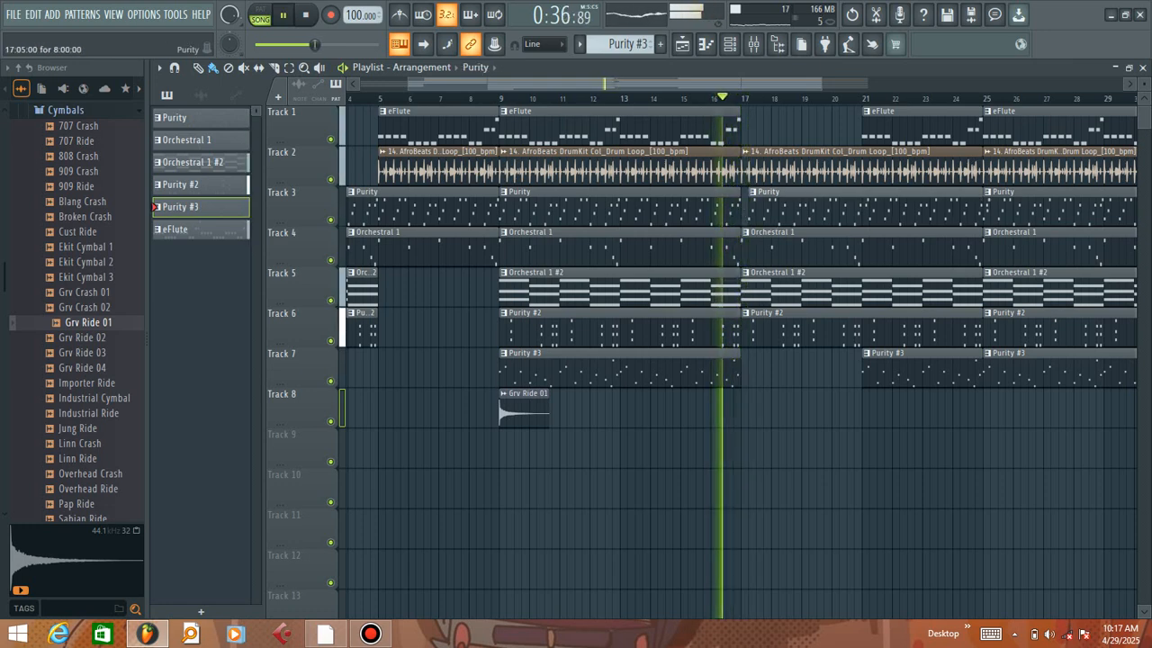
{"action": "left_click_drag", "start_coordinate": [980, 209], "coordinate": [862, 209]}
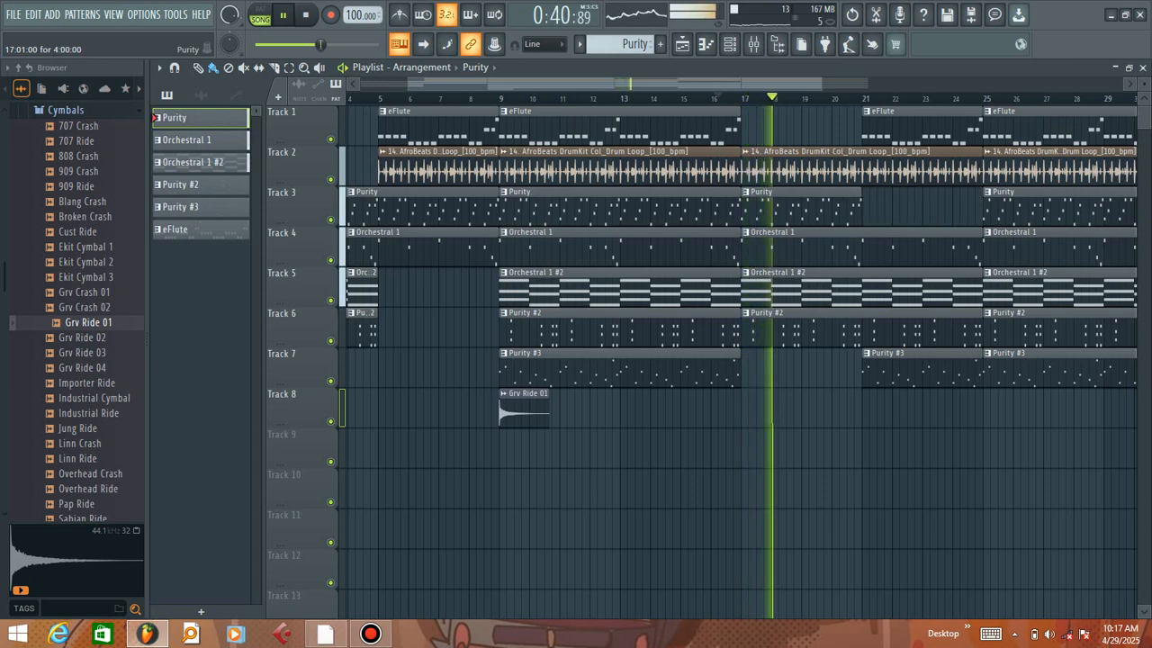
Add a second Grv Ride 01 clip on Track 8 at bar 25 and listen through the rest of the arrangement
{"action": "scroll", "coordinate": [765, 98], "scroll_direction": "down", "scroll_amount": 1}
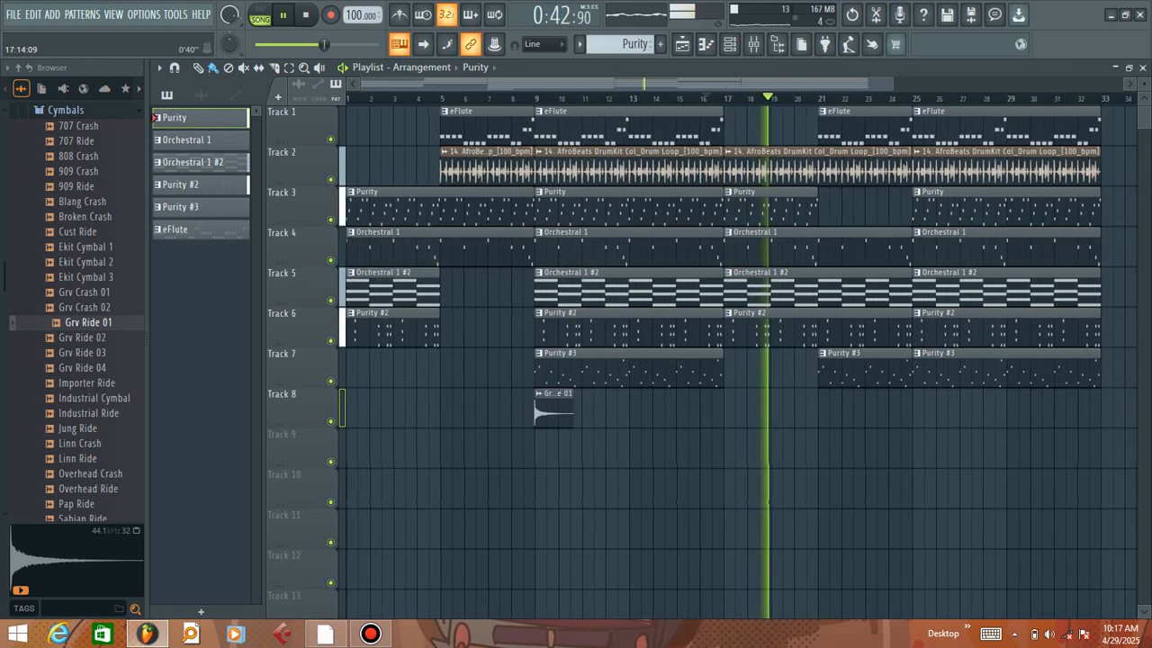
{"action": "double_click", "coordinate": [553, 418]}
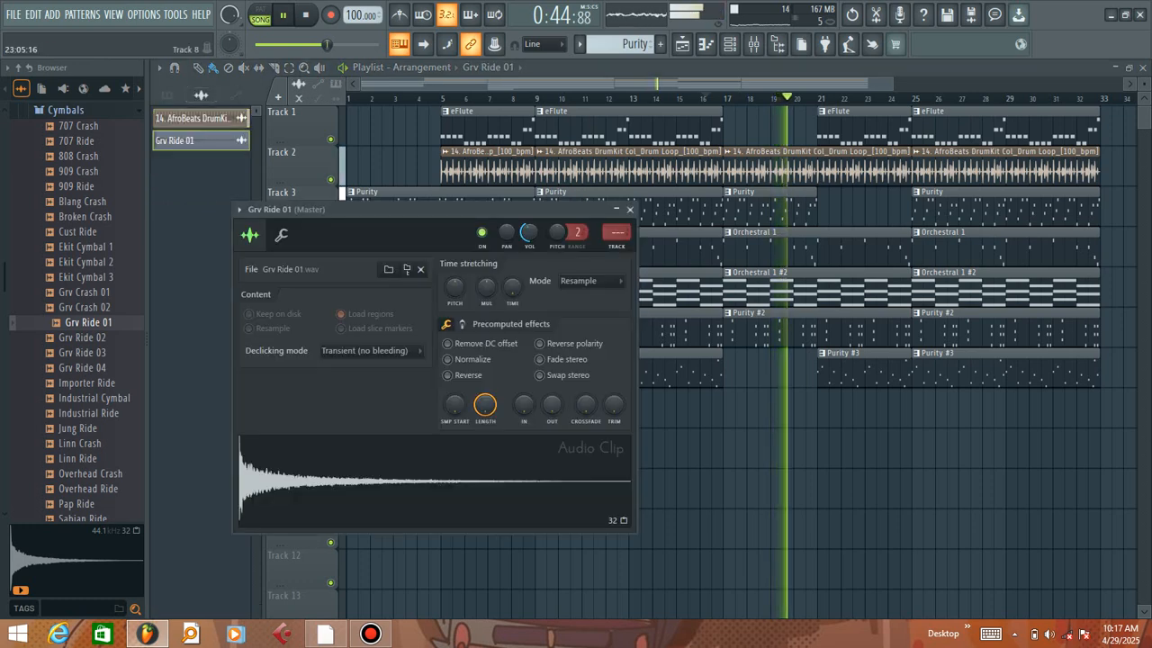
{"action": "left_click", "coordinate": [921, 408]}
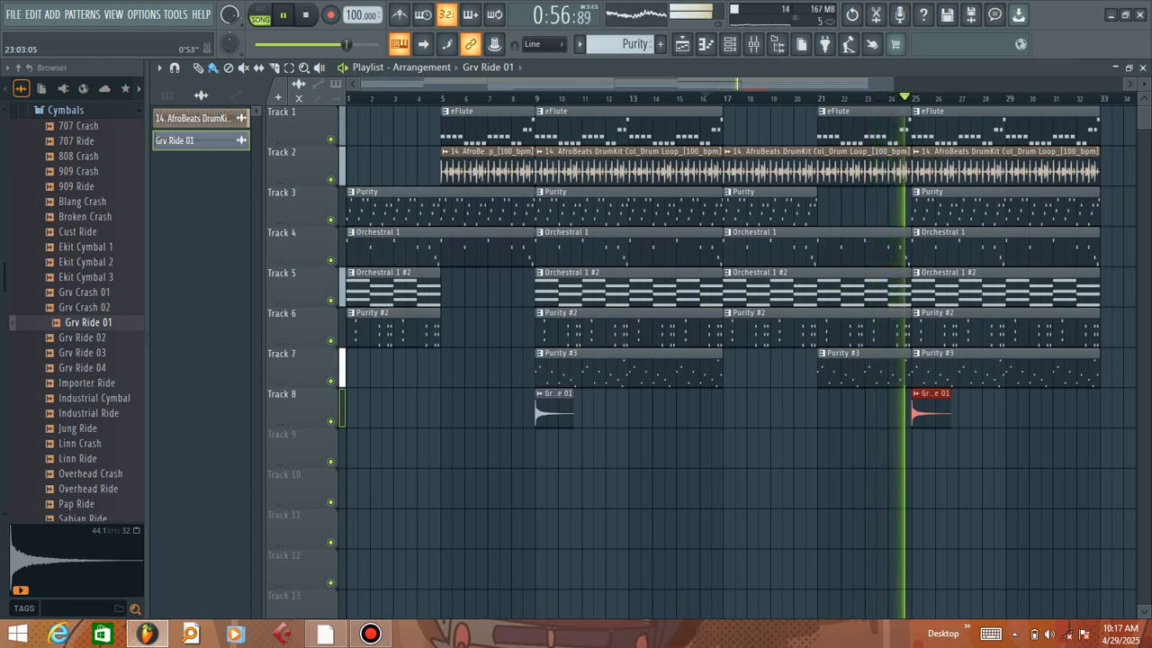
{"action": "scroll", "coordinate": [869, 362], "scroll_direction": "down", "scroll_amount": 3}
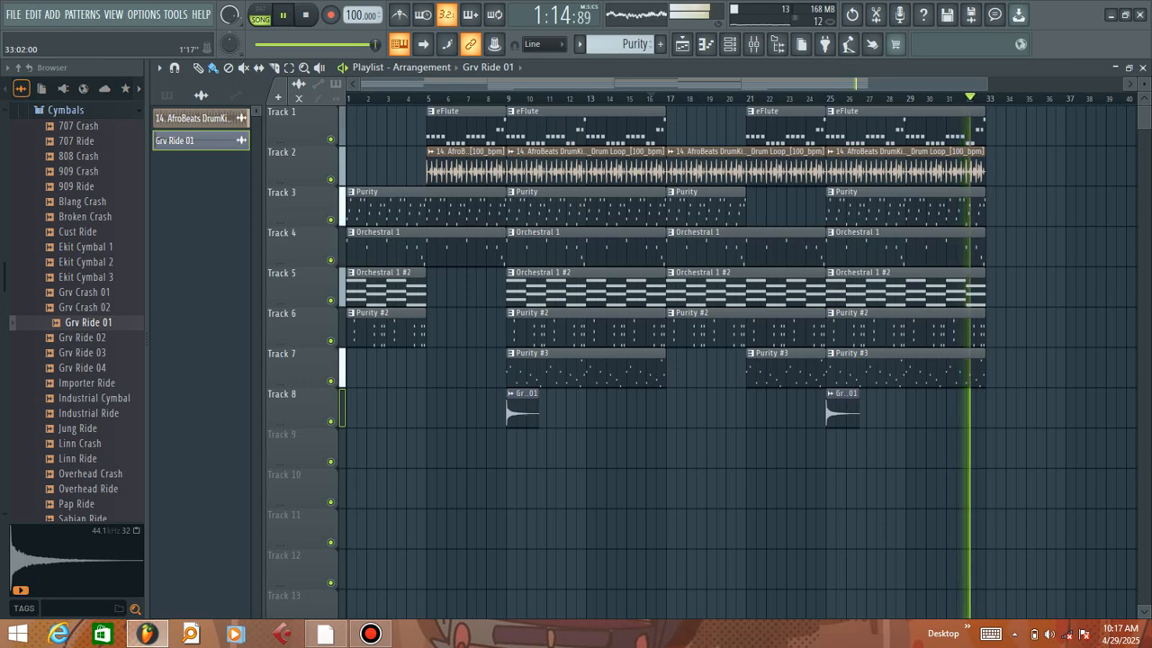
{"action": "key", "text": "space"}
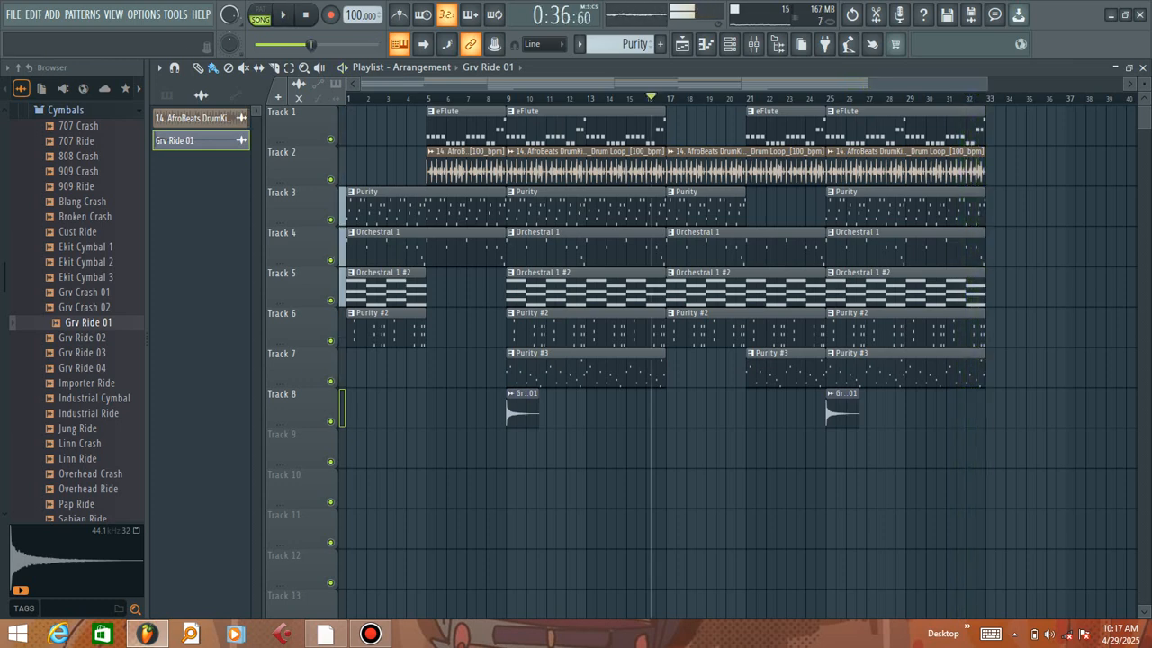